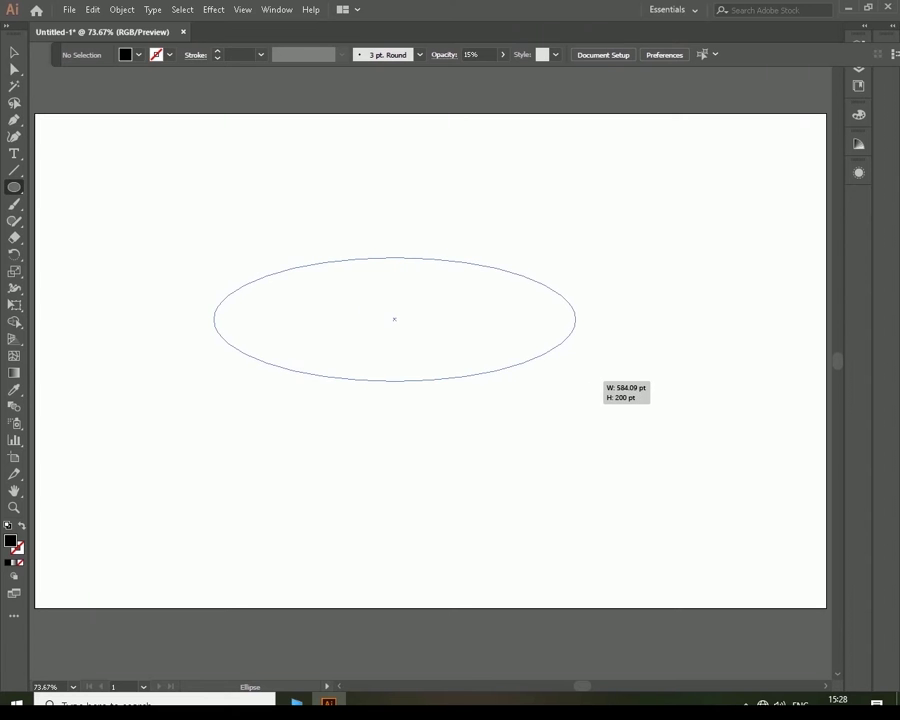
Step: Draw a wide light-grey ellipse for the saucer top
left_click_drag(572, 378, 590, 336)
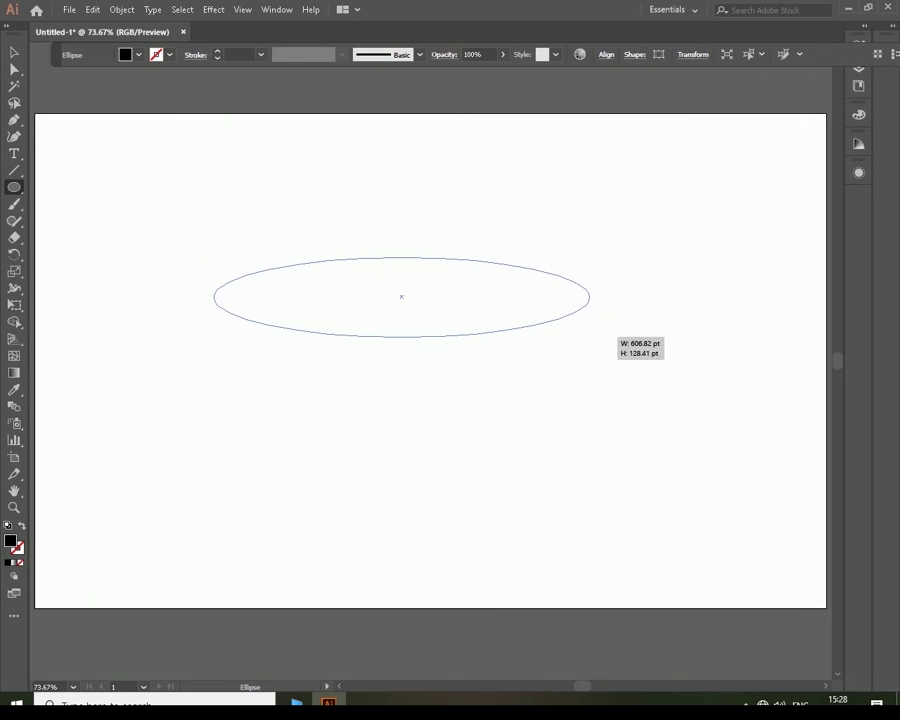
left_click(138, 54)
left_click(60, 126)
Step: Pen-draw a closed curved sliver hugging the ellipse's lower edge for the saucer thickness
key("p")
mouse_move(234, 313)
left_mouse_down()
mouse_move(248, 327)
mouse_move(559, 323)
left_mouse_up()
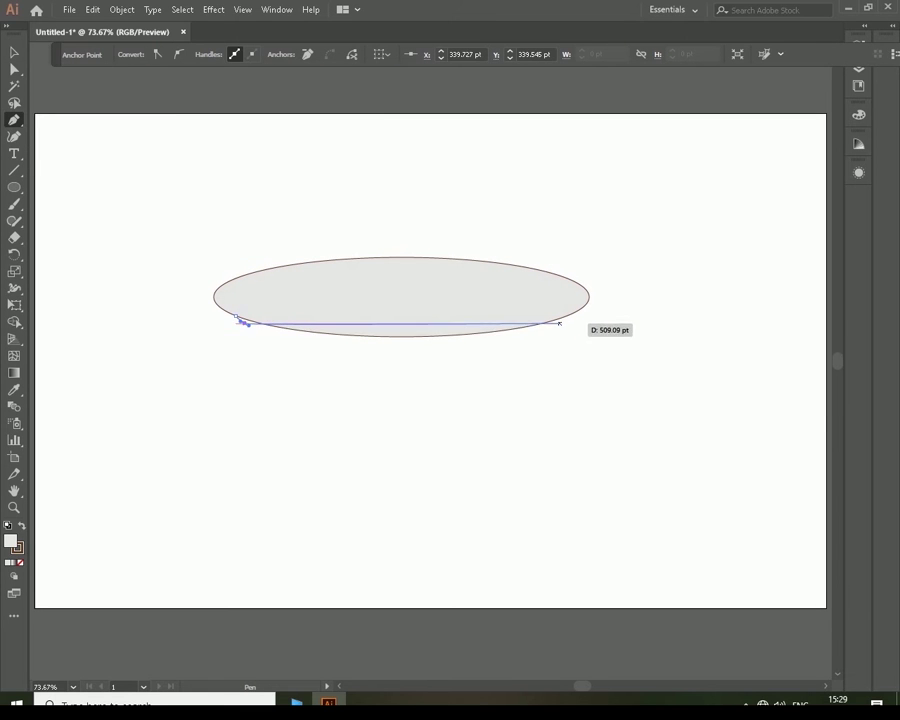
left_click_drag(620, 297, 564, 318)
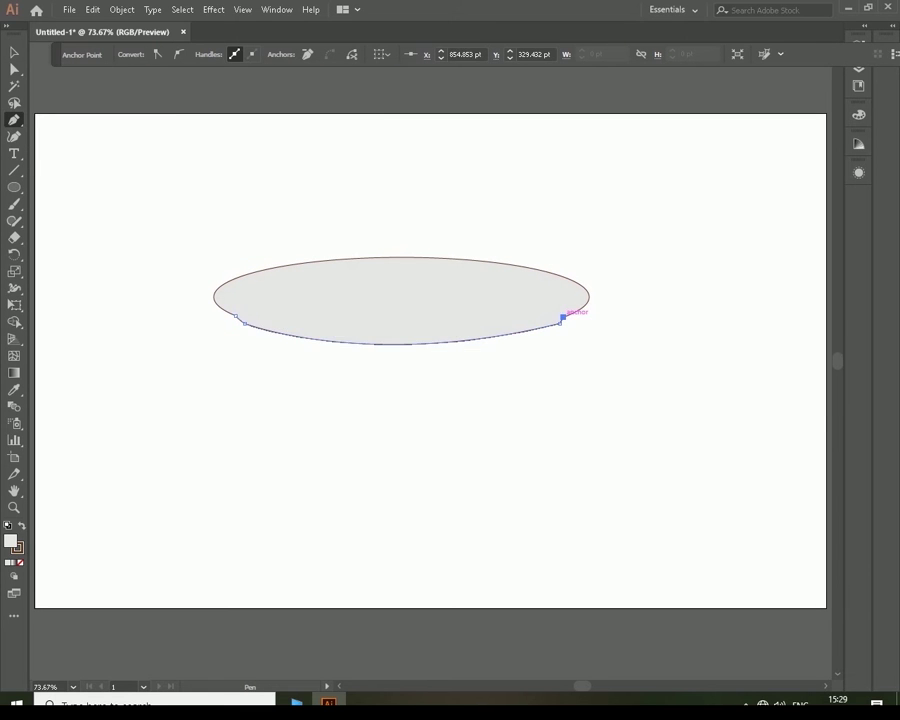
left_click_drag(237, 317, 314, 343)
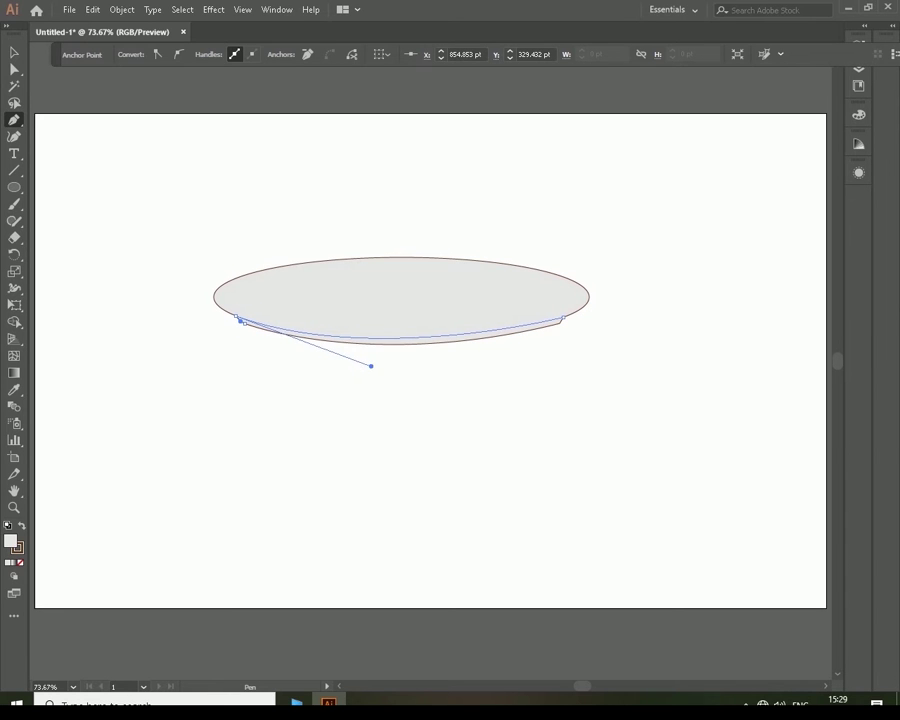
key("v")
left_click(371, 366)
Step: Fill the underside sliver brown at 44% opacity
left_click(400, 341)
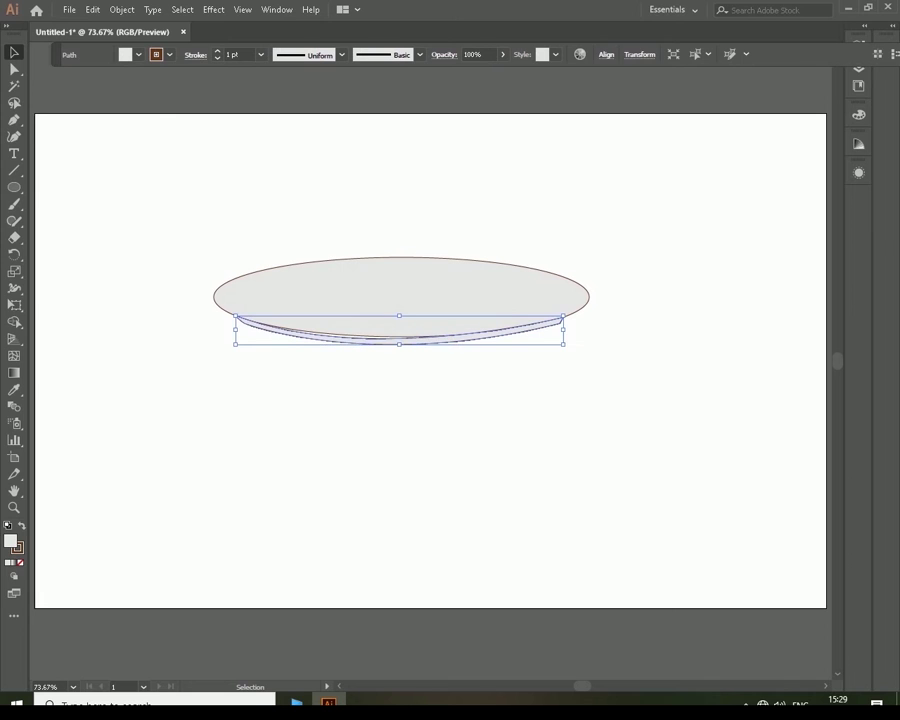
left_click(138, 54)
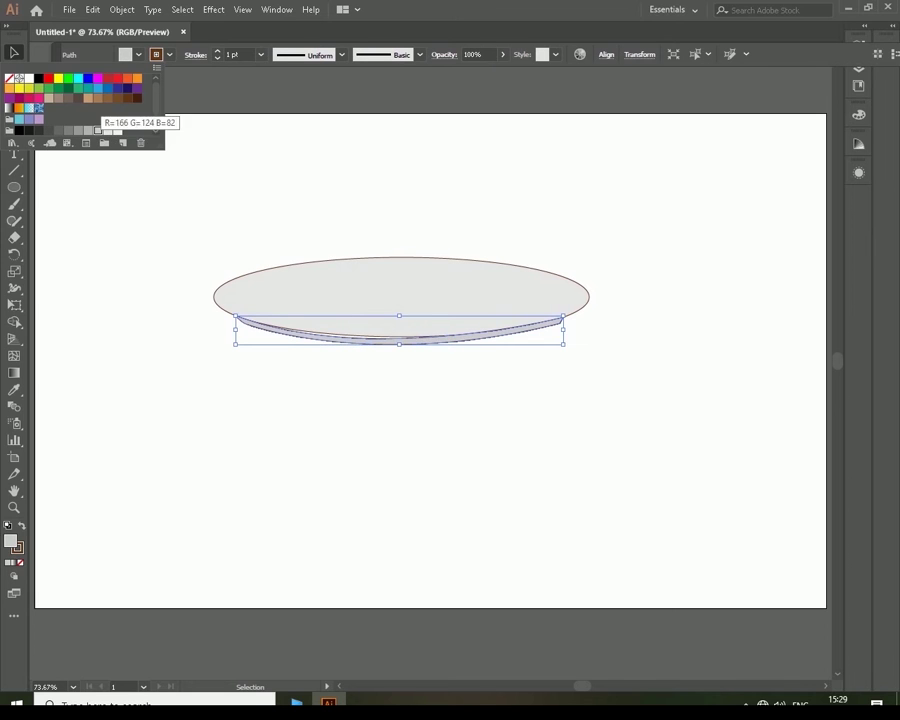
left_click(98, 97)
left_click(502, 54)
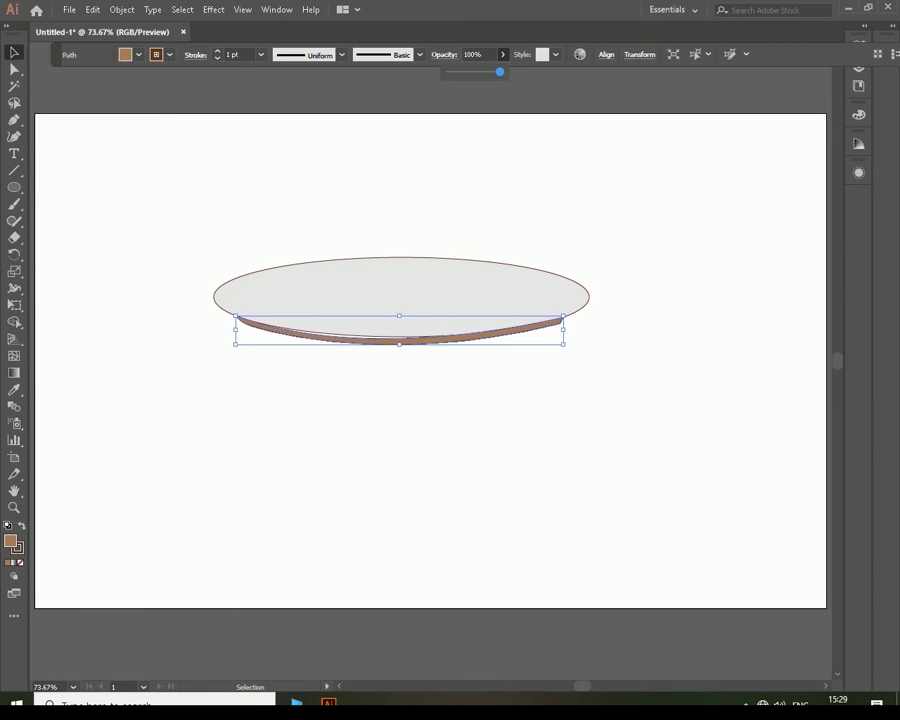
key("Return")
left_click(300, 450)
left_click(400, 338)
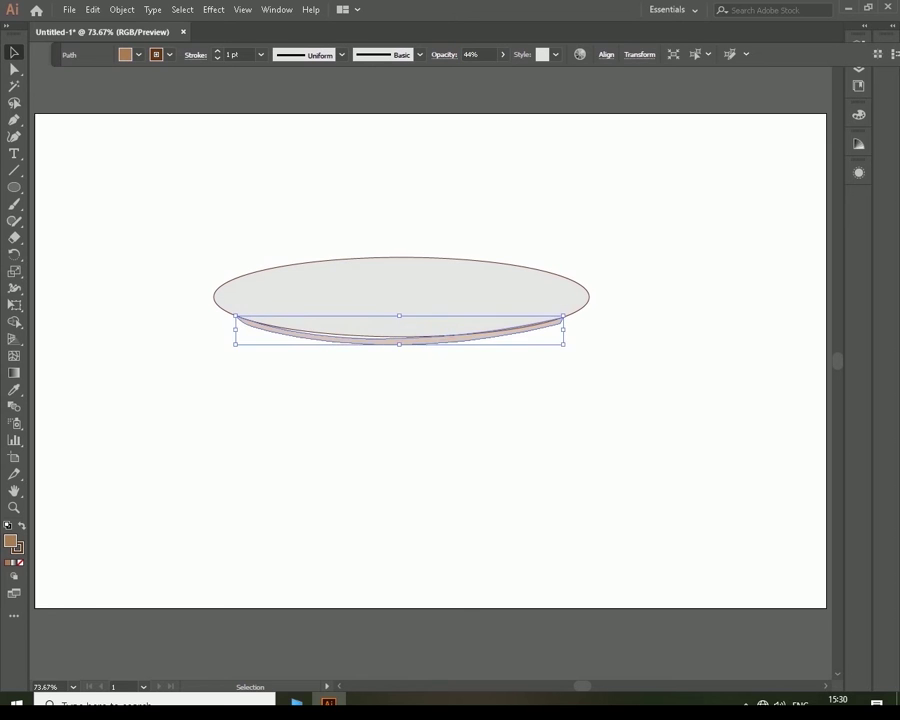
key("ctrl+shift+a")
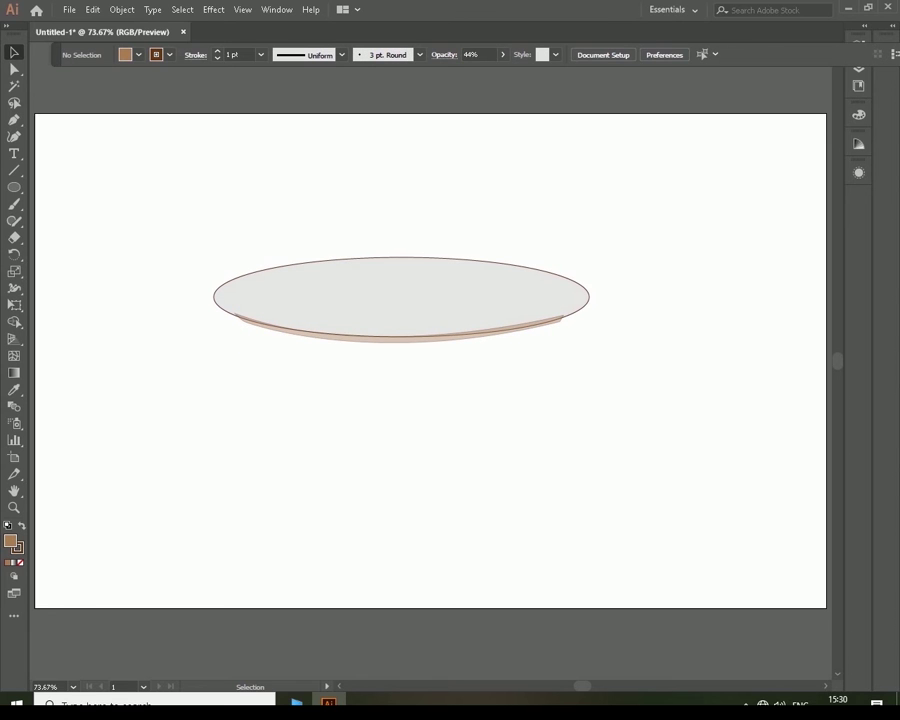
Step: Reshape the brown sliver's left end curve to follow the saucer edge
left_click(398, 292)
scroll(398, 292, "up", 5)
left_click_drag(398, 292, 704, 88)
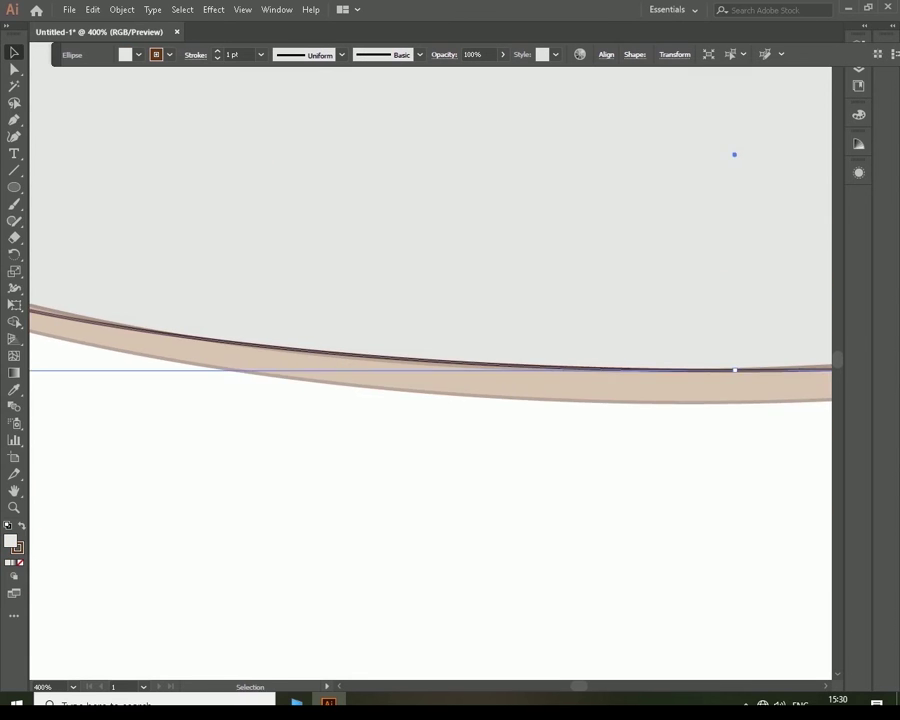
key("ctrl+0")
key("ctrl+shift+a")
left_click(400, 340)
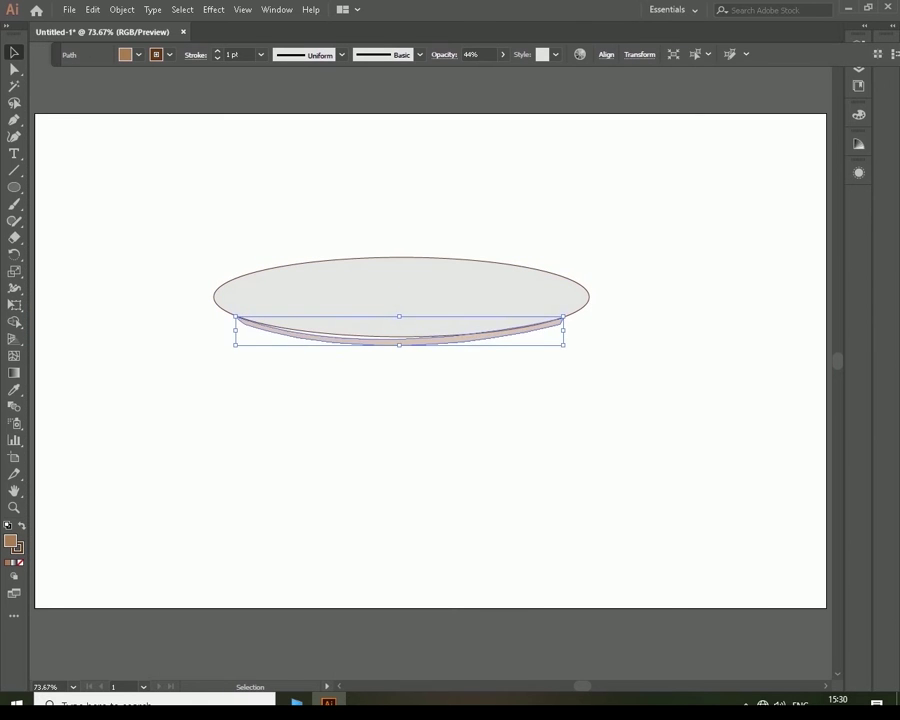
scroll(392, 317, "up", 4)
left_click_drag(392, 317, 757, 307)
mouse_move(778, 406)
left_mouse_down()
mouse_move(122, 293)
mouse_move(747, 473)
mouse_move(586, 402)
mouse_move(408, 352)
mouse_move(804, 400)
mouse_move(396, 382)
mouse_move(297, 440)
left_mouse_up()
key("v")
key("ctrl+0")
Step: Duplicate the sliver below, stretch and skew the copy, and draw an inner ellipse on the saucer top
left_click(405, 350)
left_click_drag(399, 336, 399, 330)
key("ctrl+plus")
key("ctrl+plus")
key("ctrl+plus")
key("a")
key("ctrl+minus")
key("ctrl+minus")
key("v")
left_click_drag(653, 361, 647, 381)
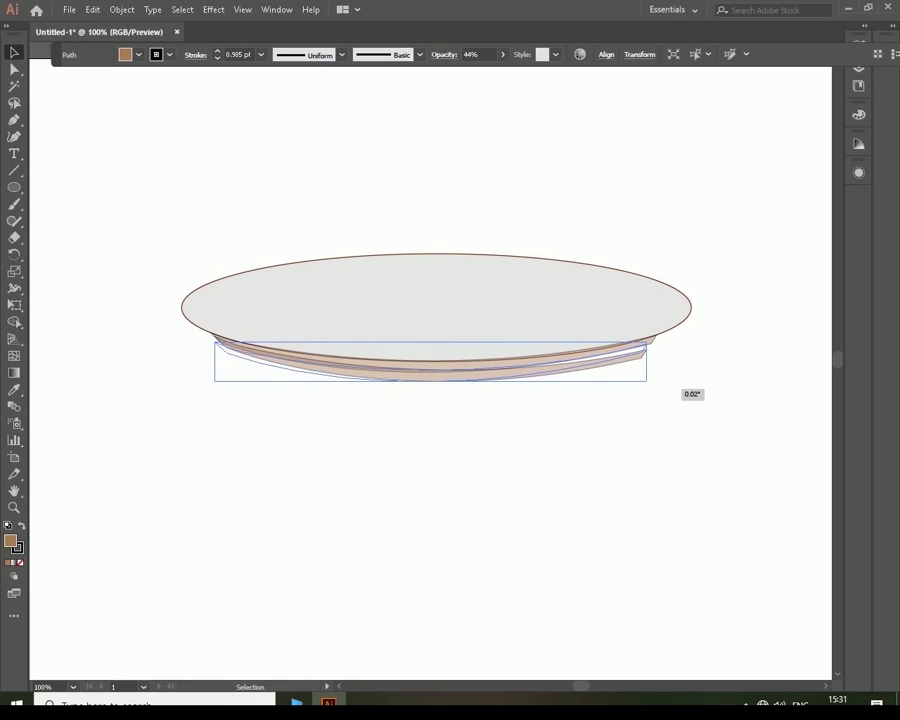
key("l")
left_click_drag(273, 287, 590, 335)
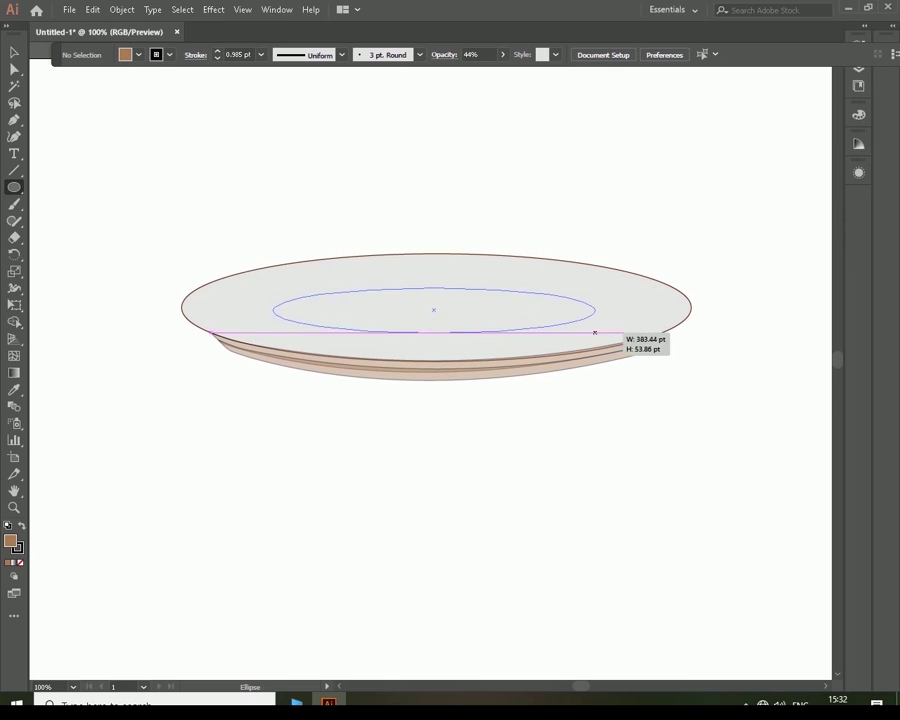
Step: Give the inner ellipse no fill and a white 4 pt stroke
left_click(138, 54)
left_click(10, 80)
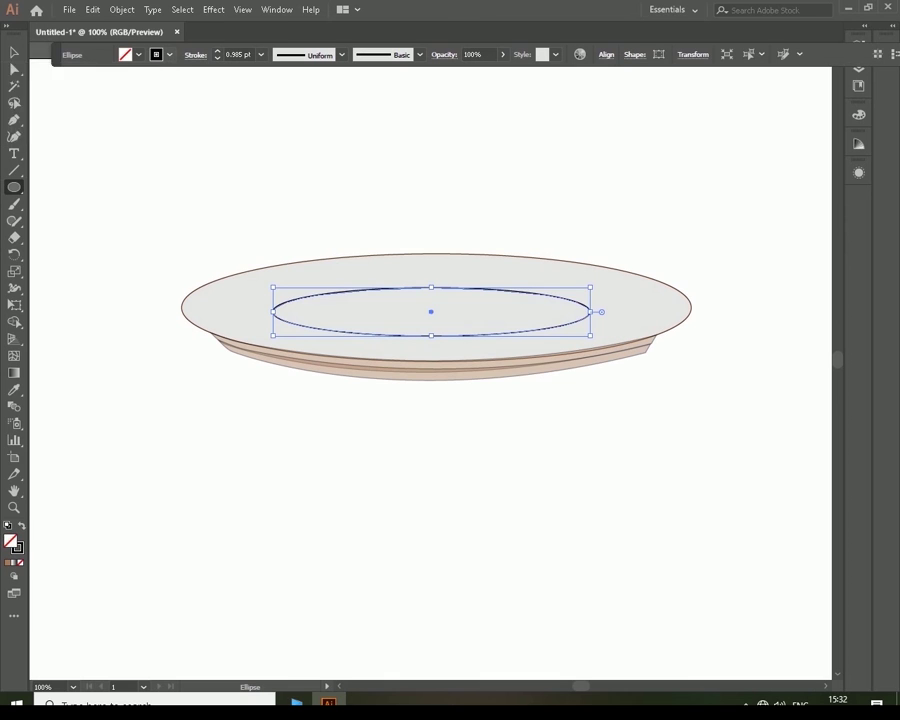
left_click(170, 54)
left_click(22, 80)
key("v")
left_click_drag(579, 318, 570, 318)
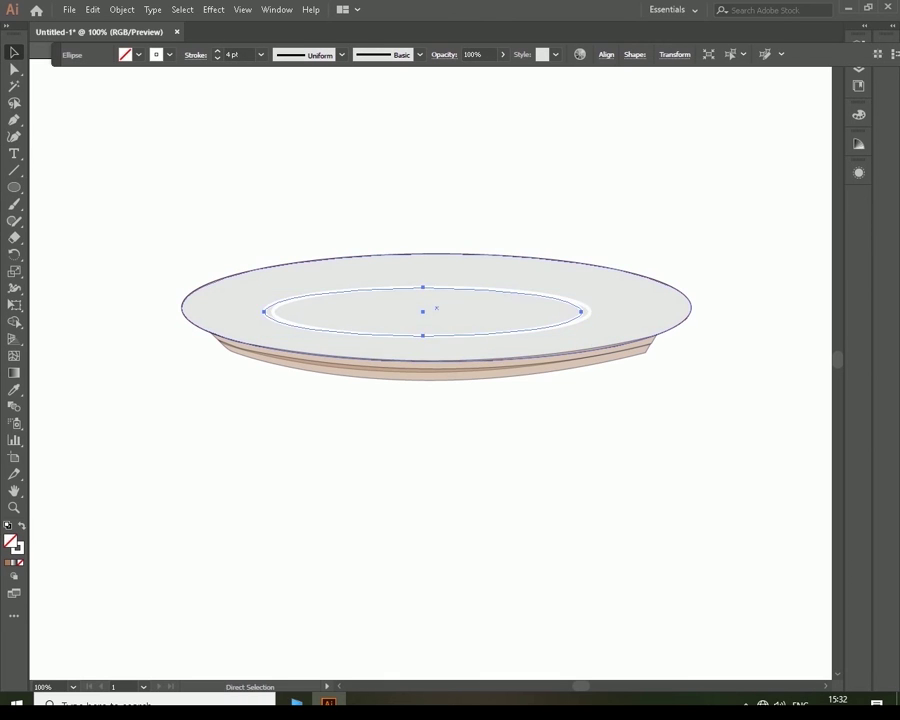
Step: Resize the white ring, widening it left and right to fit the saucer top
mouse_move(582, 312)
left_mouse_down()
mouse_move(560, 312)
mouse_move(588, 312)
left_mouse_up()
left_click(566, 310)
left_click(640, 440)
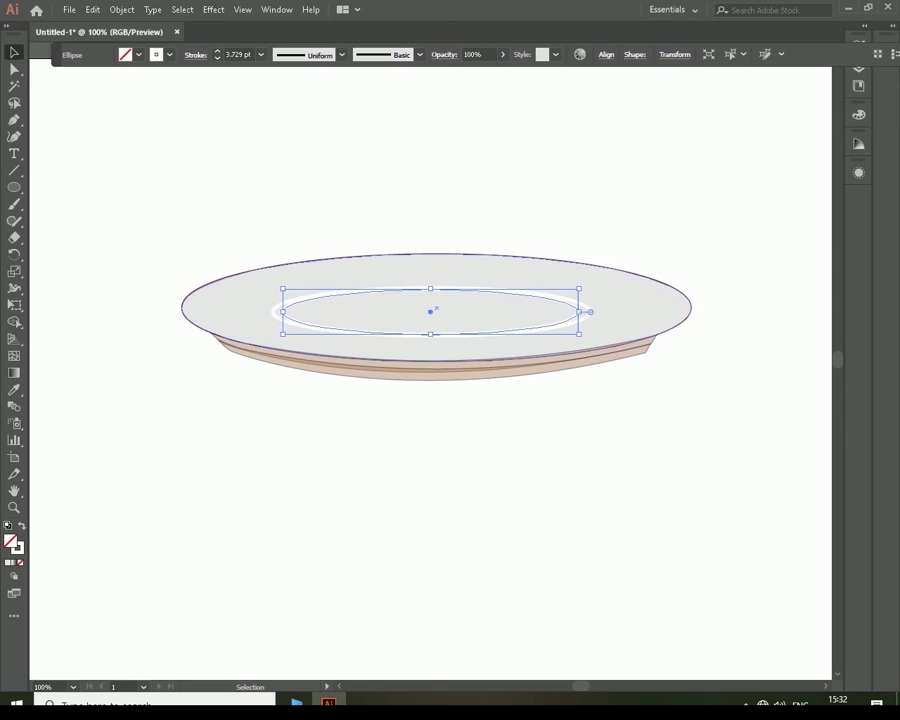
left_click_drag(283, 312, 280, 312)
left_click_drag(578, 312, 586, 312)
key("ctrl+shift+a")
key("ctrl+0")
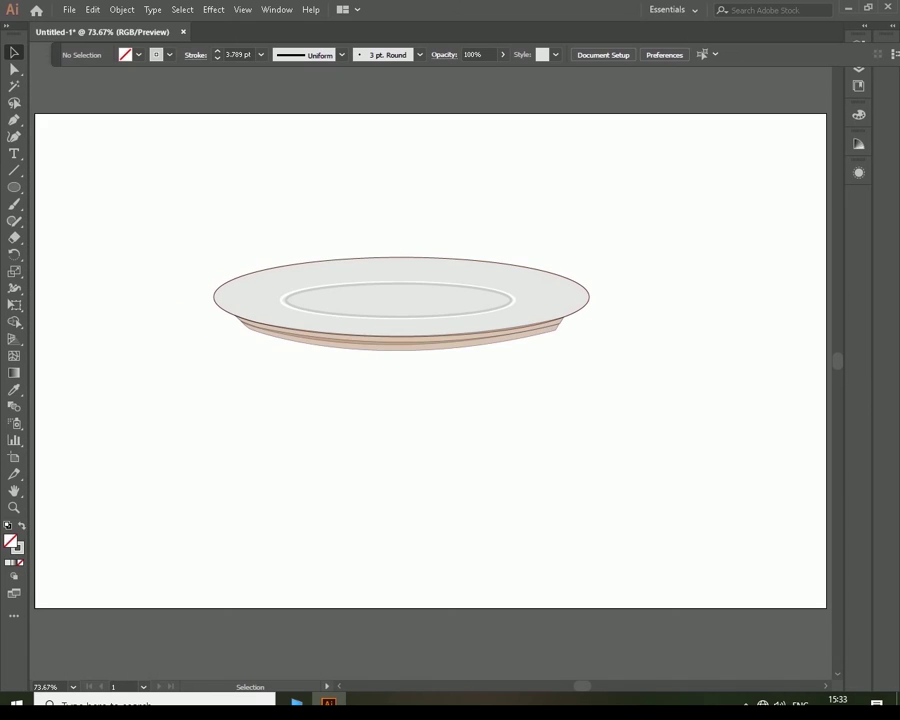
Step: Select all the saucer parts and group them
key("ctrl+a")
right_click(458, 333)
left_click(494, 414)
key("ctrl+shift+a")
Step: Move the saucer to the artboard's left edge and draw the cup's top ellipse
mouse_move(398, 294)
left_mouse_down()
mouse_move(70, 320)
mouse_move(128, 334)
left_mouse_up()
key("ctrl+shift+a")
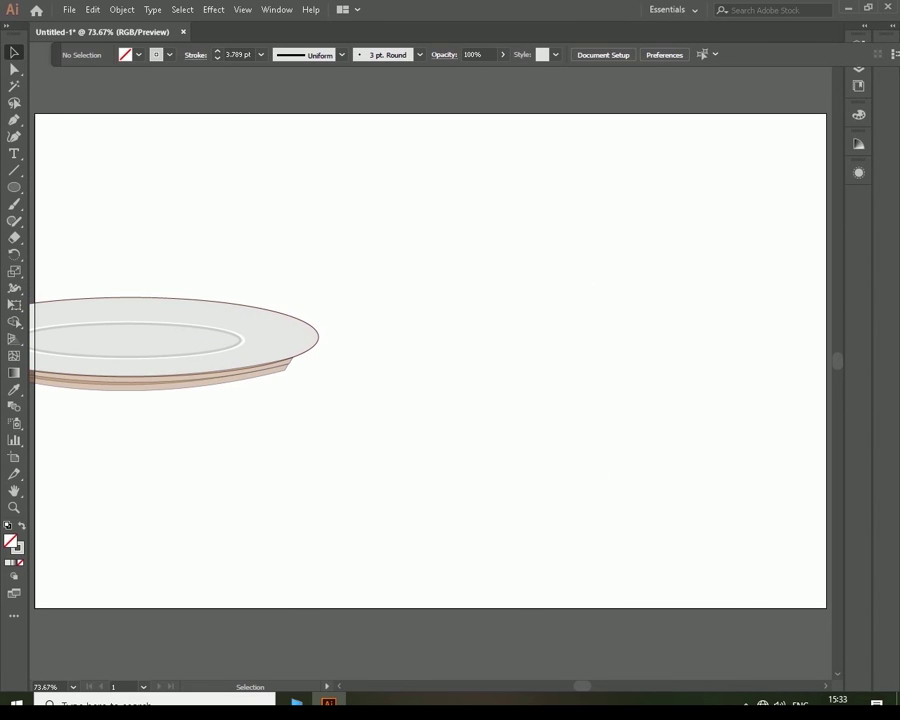
left_click_drag(410, 183, 651, 218)
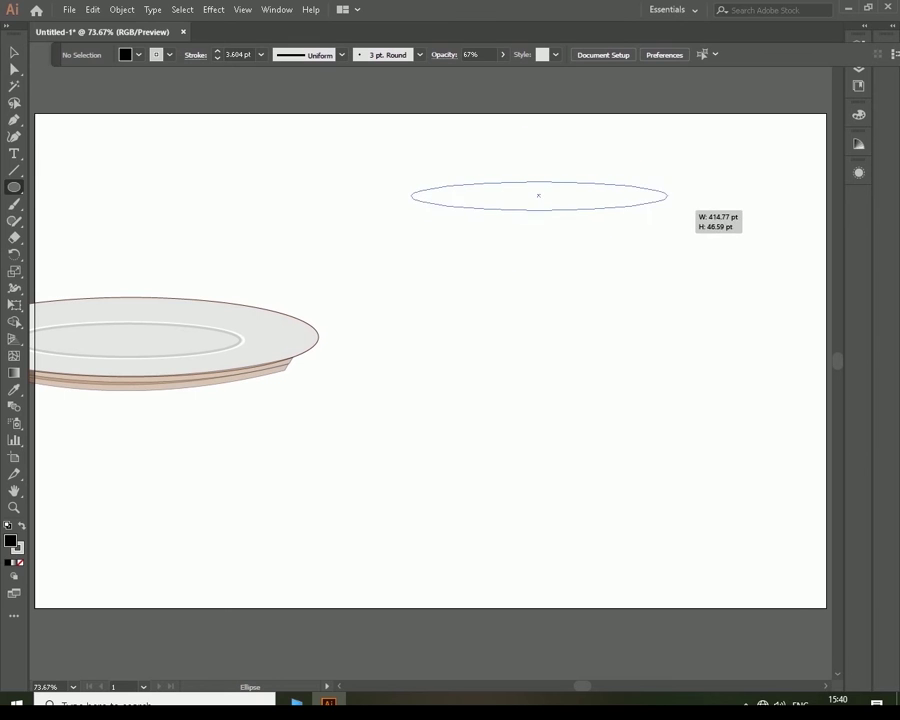
Step: Pen-draw the cup's left side from the ellipse's left end down to a curved bottom
key("p")
left_click(410, 204)
left_click(431, 384)
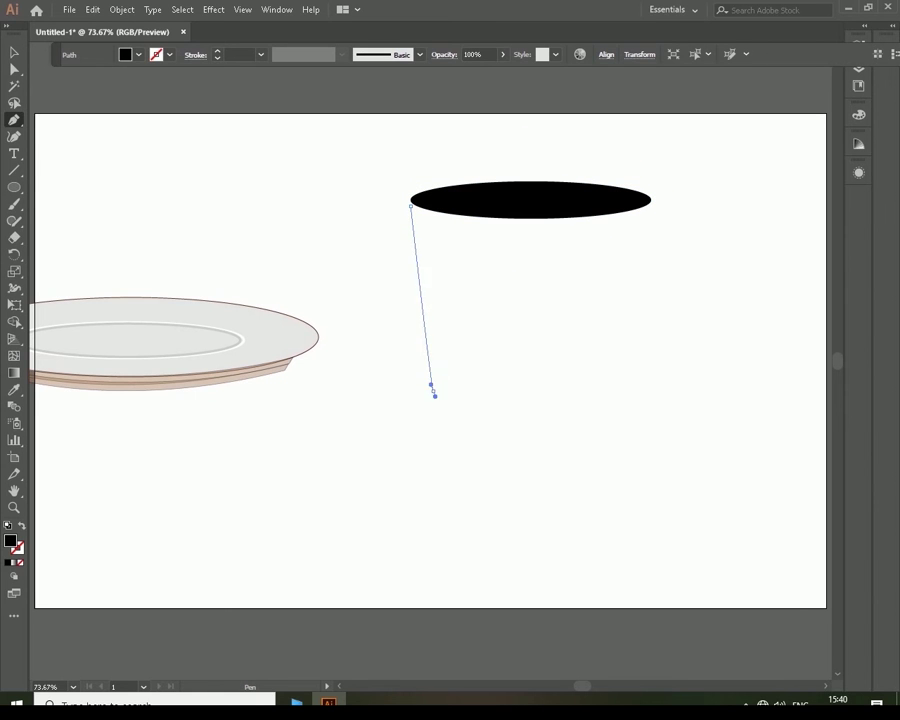
left_click(531, 450)
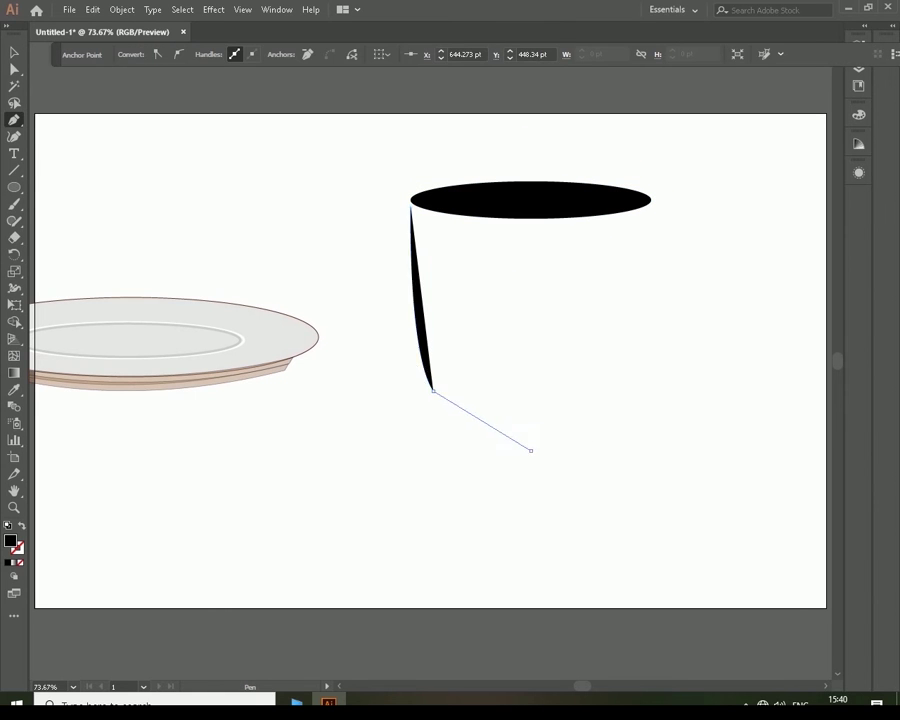
left_click_drag(531, 450, 591, 447)
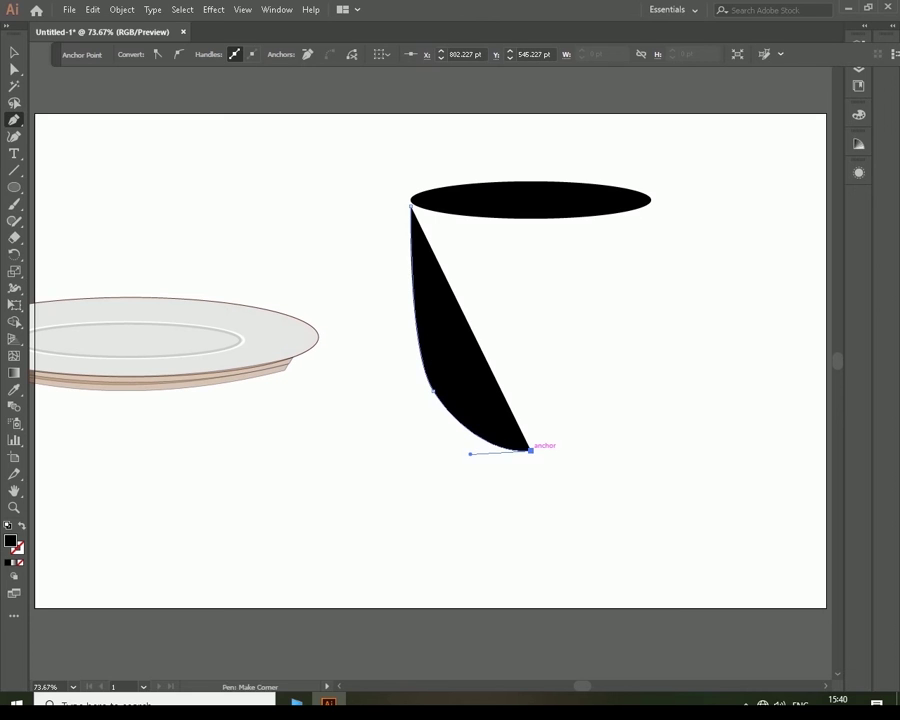
key("v")
Step: Duplicate the side shape, reflect it vertically, and position and tilt it as the right side
left_click_drag(448, 316, 468, 320)
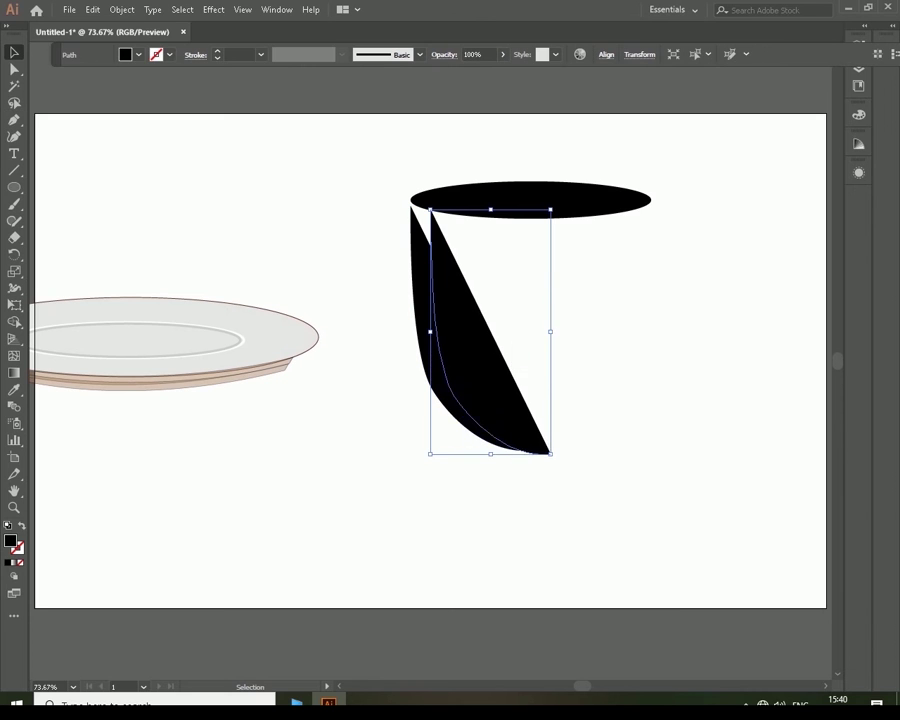
right_click(468, 320)
left_click(623, 573)
key("Return")
left_click_drag(545, 385, 646, 385)
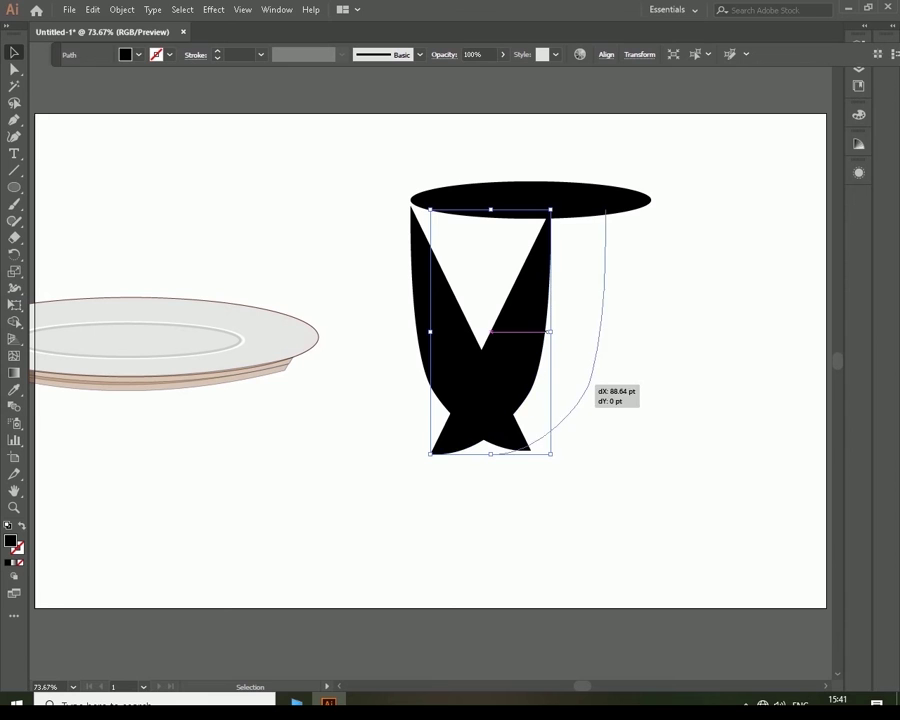
left_click(720, 500)
left_click(600, 380)
left_click_drag(660, 455, 668, 440)
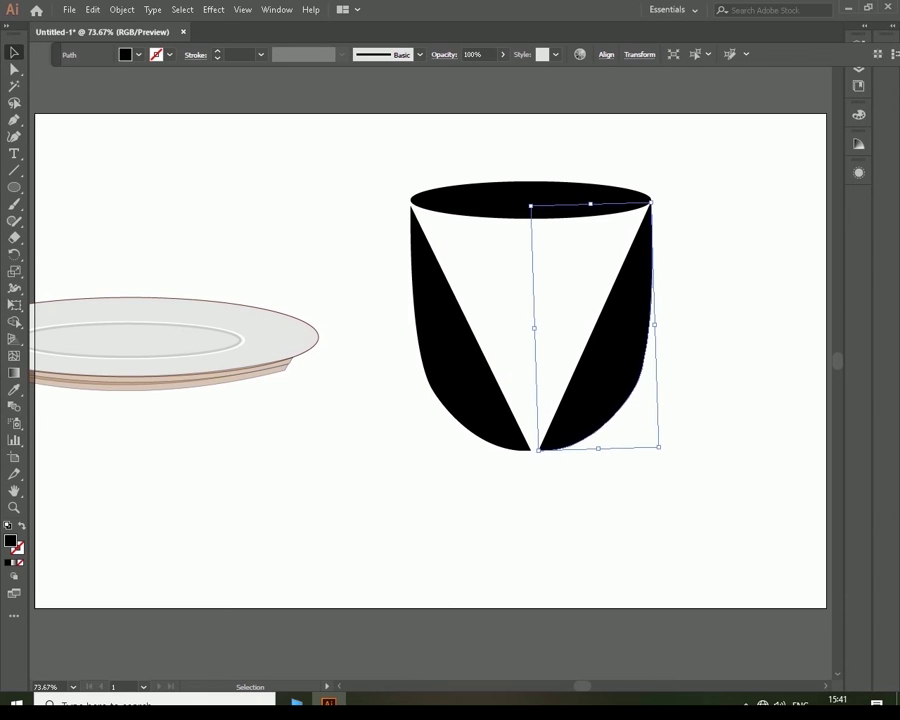
key("ctrl+shift+a")
Step: Adjust the cup bottom curve and draw the top edge from the left rim to the right rim
key("ctrl+plus")
key("ctrl+plus")
key("ctrl+plus")
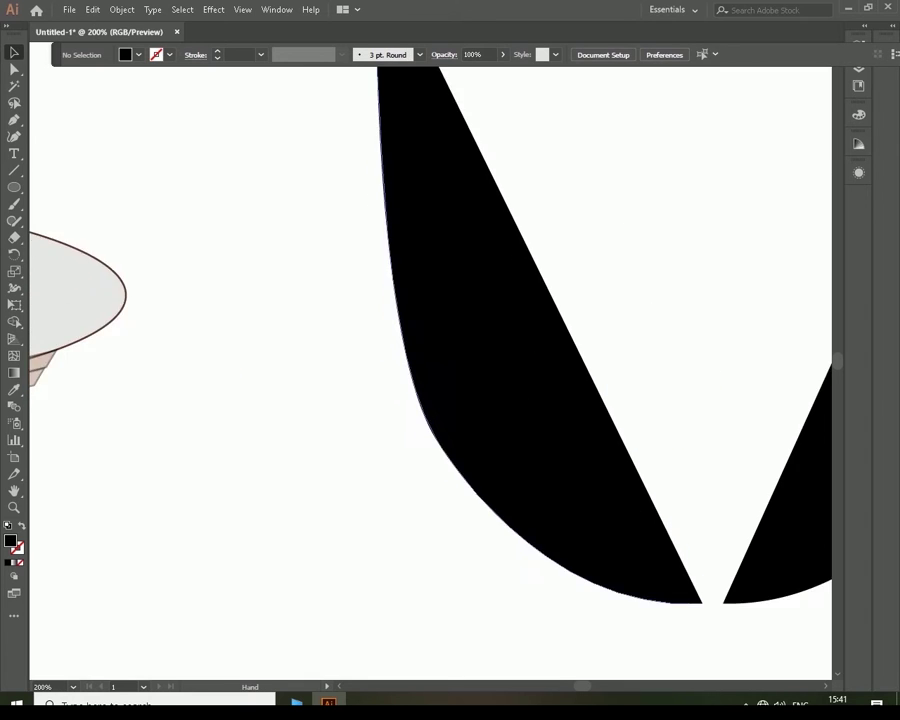
scroll(430, 360, "down", 3)
scroll(430, 360, "right", 4)
key("p")
left_click_drag(460, 433, 644, 432)
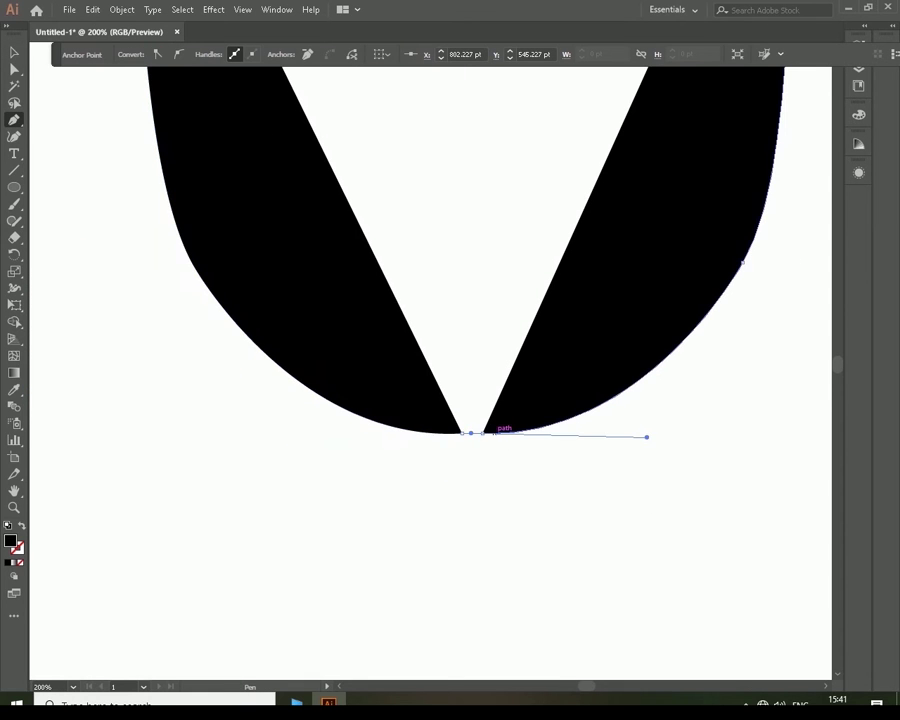
scroll(644, 432, "up", 5)
scroll(644, 432, "up", 10)
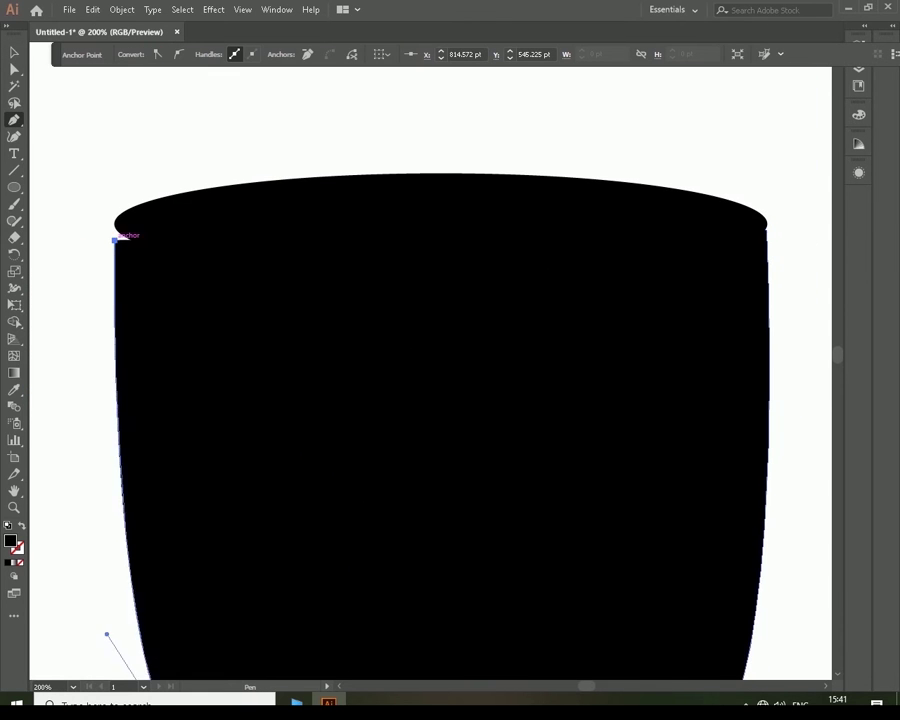
left_click(115, 227)
mouse_move(766, 229)
left_mouse_down()
mouse_move(632, 292)
mouse_move(607, 275)
left_mouse_up()
Step: Refine the top edge's curve handles and add an anchor so it follows the rim
left_click_drag(126, 189, 157, 208)
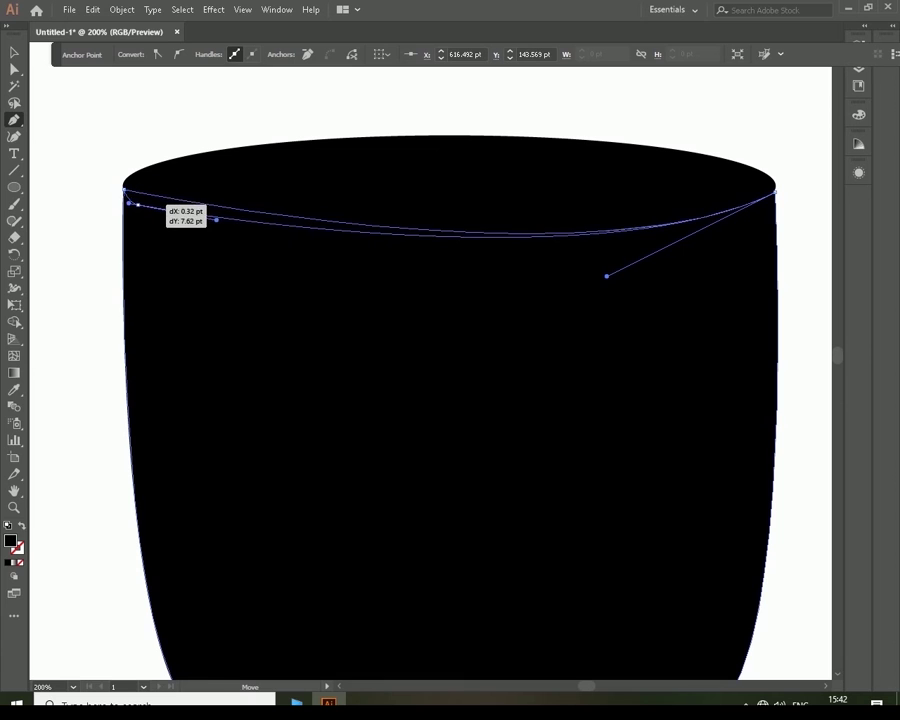
left_click_drag(236, 223, 200, 236)
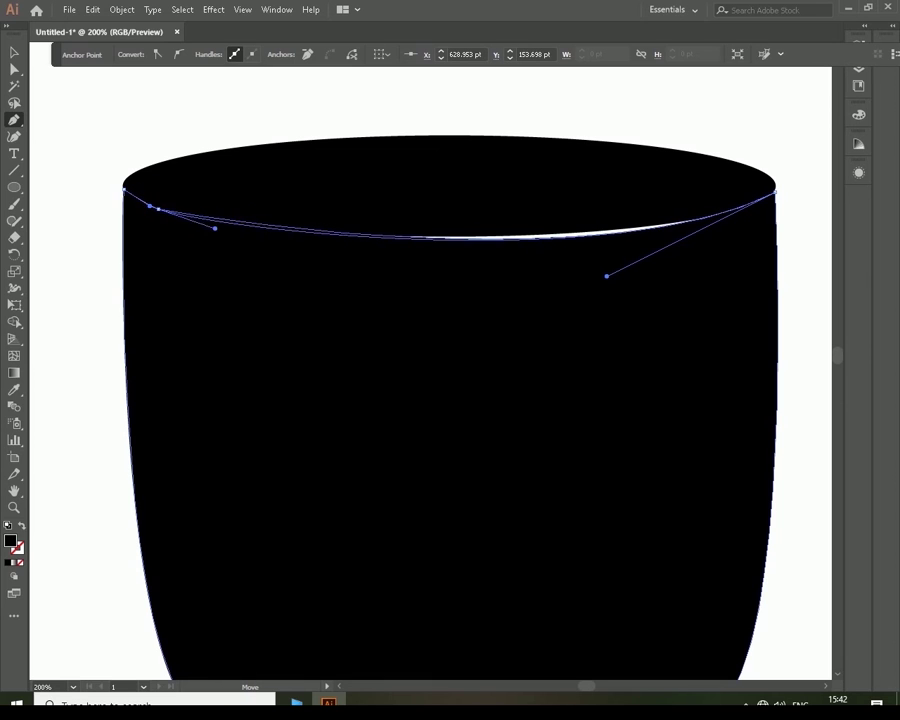
left_click_drag(606, 275, 577, 271)
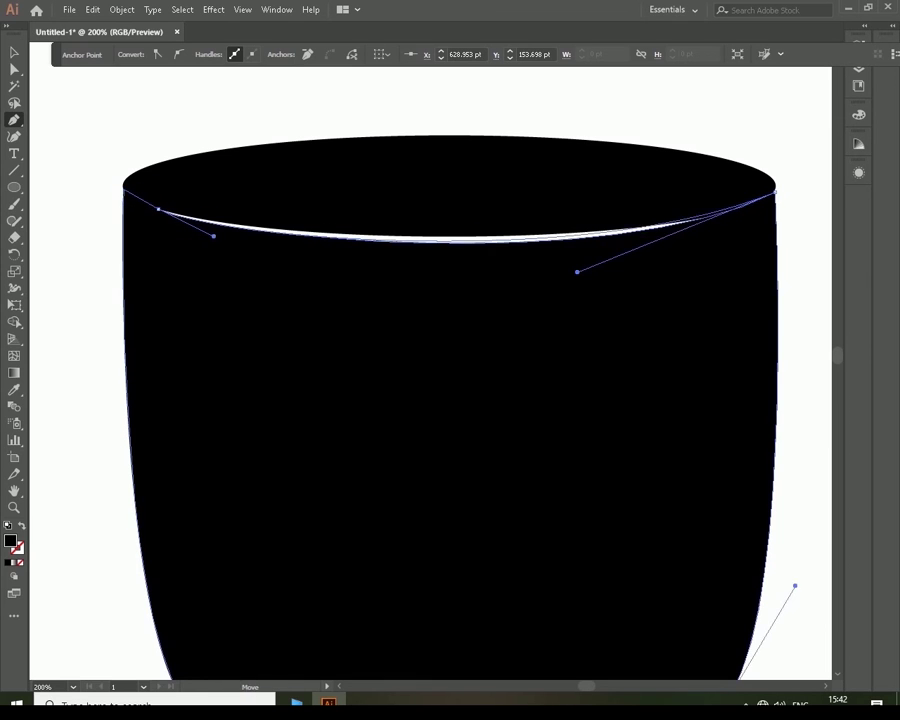
left_click_drag(213, 236, 243, 236)
left_click_drag(460, 238, 432, 249)
left_click(626, 229)
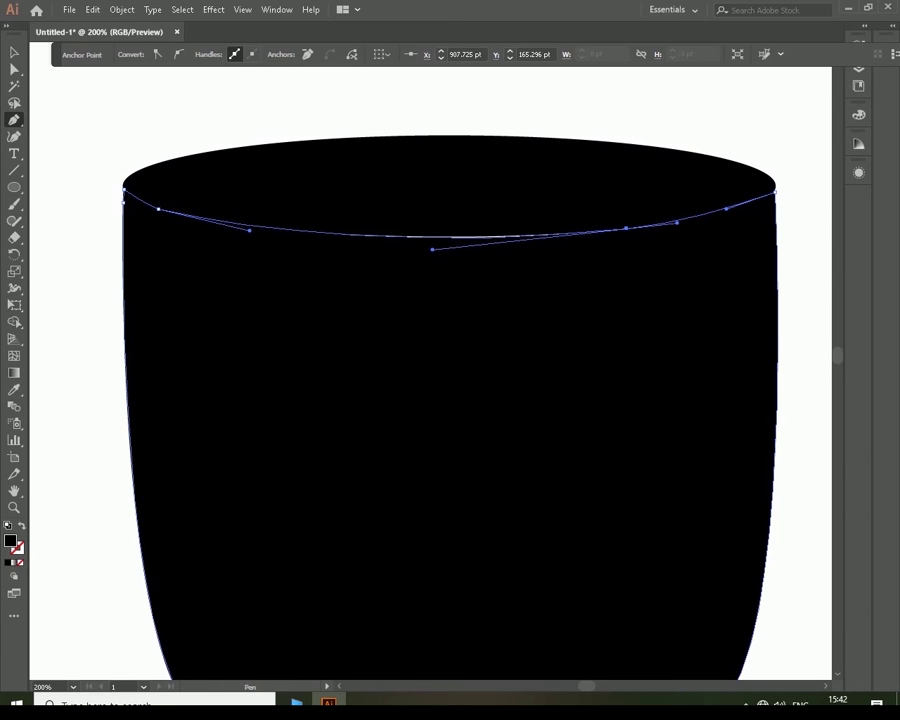
left_click_drag(357, 237, 366, 231)
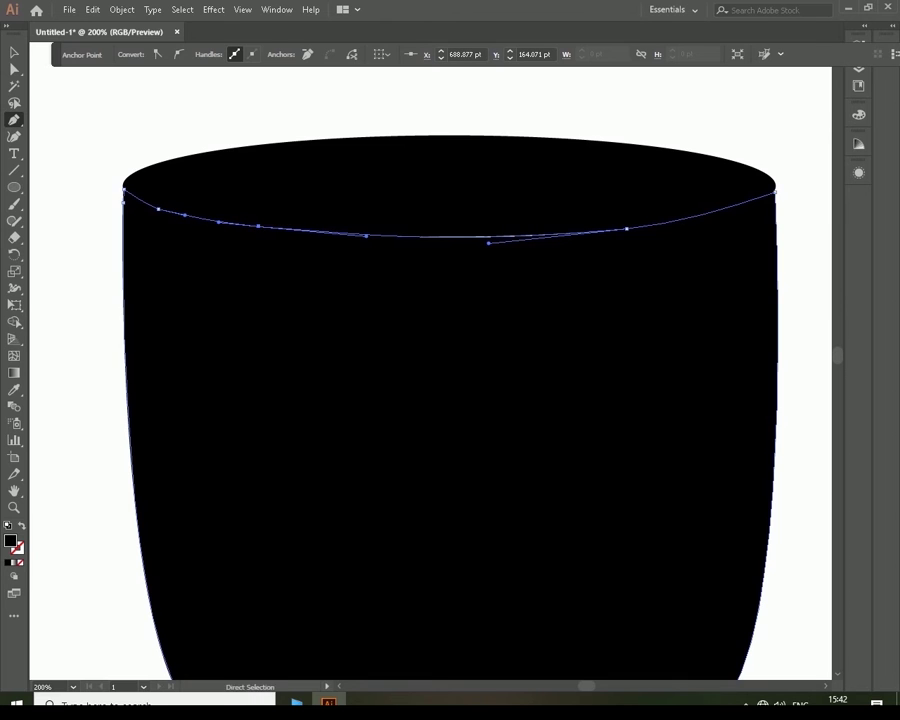
key("ctrl+0")
key("v")
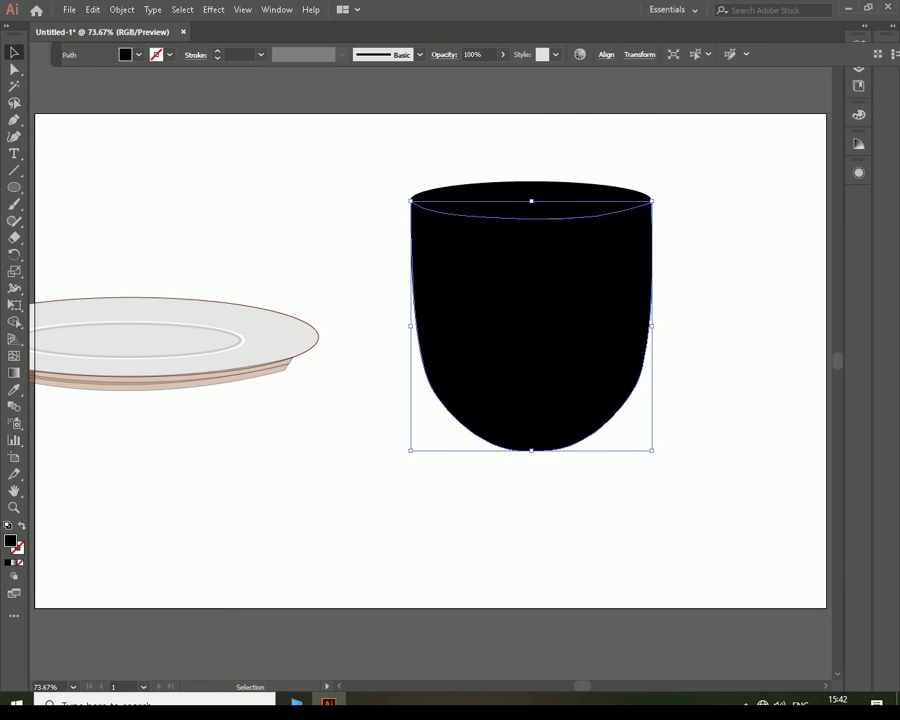
left_click(138, 54)
Step: Fill the cup body with purple
left_click(50, 64)
key("Escape")
key("ctrl+shift+a")
Step: Lay a black copy of the cup body exactly over the original at reduced opacity
left_click_drag(540, 280, 418, 460)
left_click(138, 54)
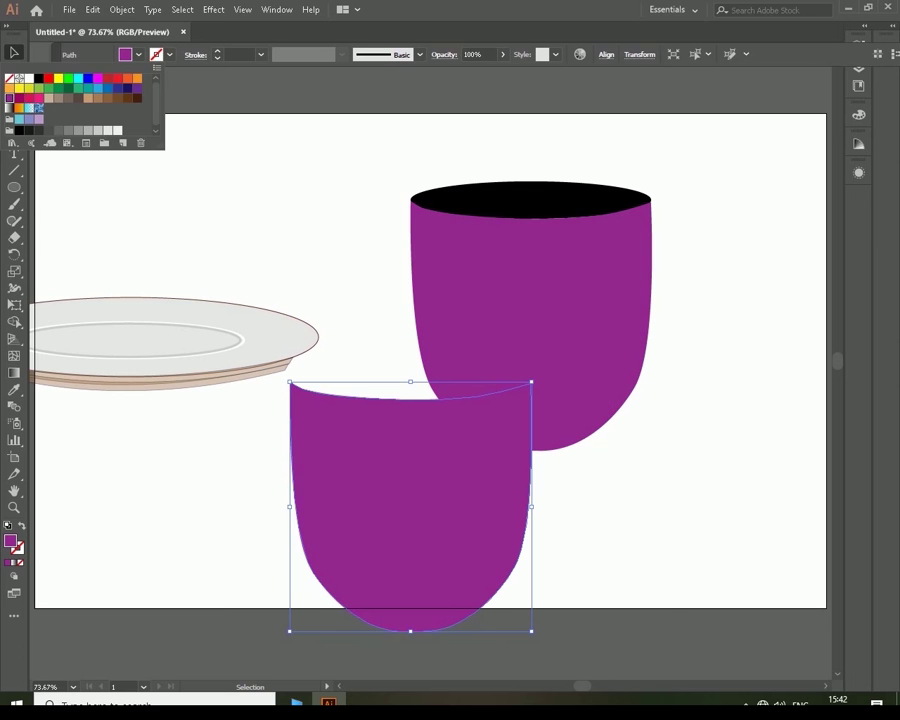
left_click(38, 78)
left_click_drag(506, 496, 617, 320)
key("Right")
key("Right")
key("Right")
key("Right")
key("Up")
key("Up")
key("Right")
key("Up")
key("Right")
key("Up")
left_click_drag(500, 71, 476, 71)
Step: Copy the cup's top ellipse down below the cup
left_click(531, 192)
key("ctrl+shift+a")
left_click_drag(606, 198, 617, 515)
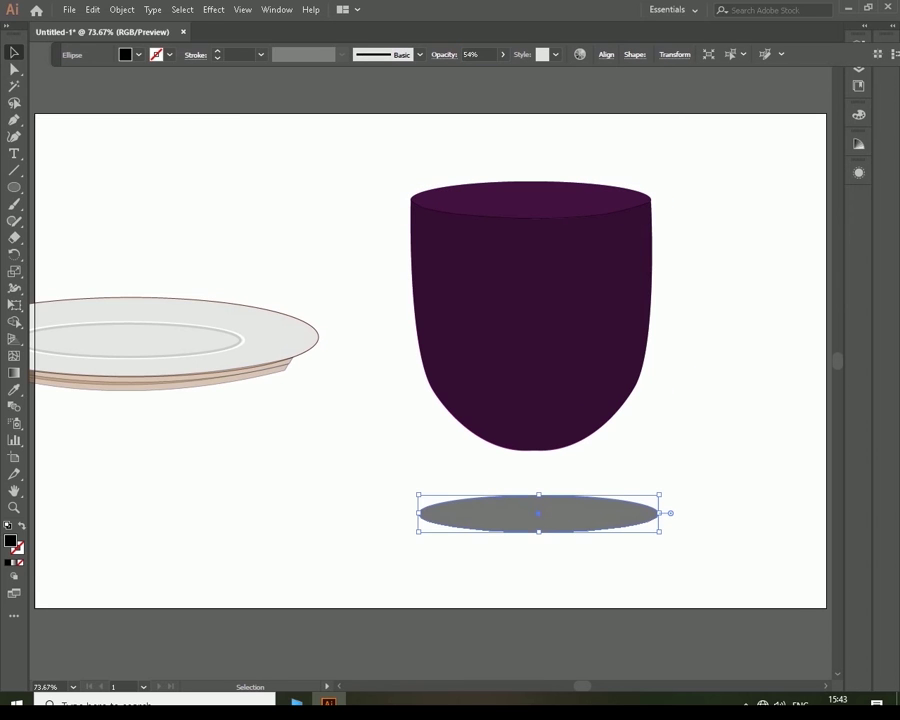
Step: Replace the misplaced copy with a narrower copy of the top ellipse filled tan
key("ctrl+z")
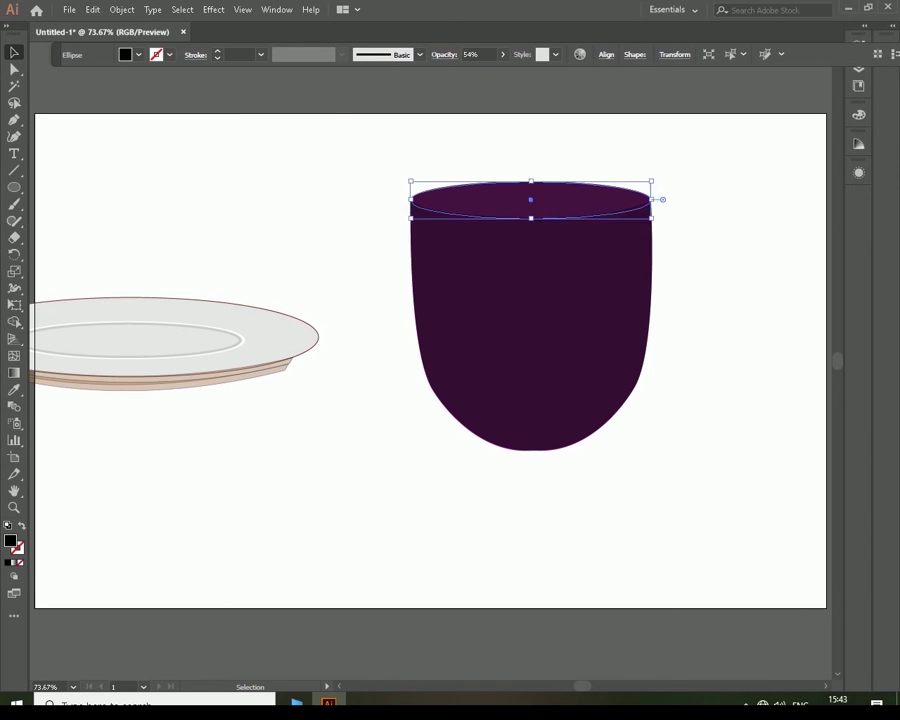
left_click_drag(531, 197, 463, 516)
mouse_move(584, 534)
left_mouse_down()
mouse_move(535, 527)
mouse_move(588, 199)
mouse_move(648, 199)
left_mouse_up()
left_click(138, 54)
left_click(88, 98)
left_click(500, 512)
Step: Stretch the tan coffee ellipse to fill the rim and set its opacity to 100%
left_click_drag(530, 185, 530, 181)
key("ctrl+plus")
key("ctrl+plus")
key("ctrl+plus")
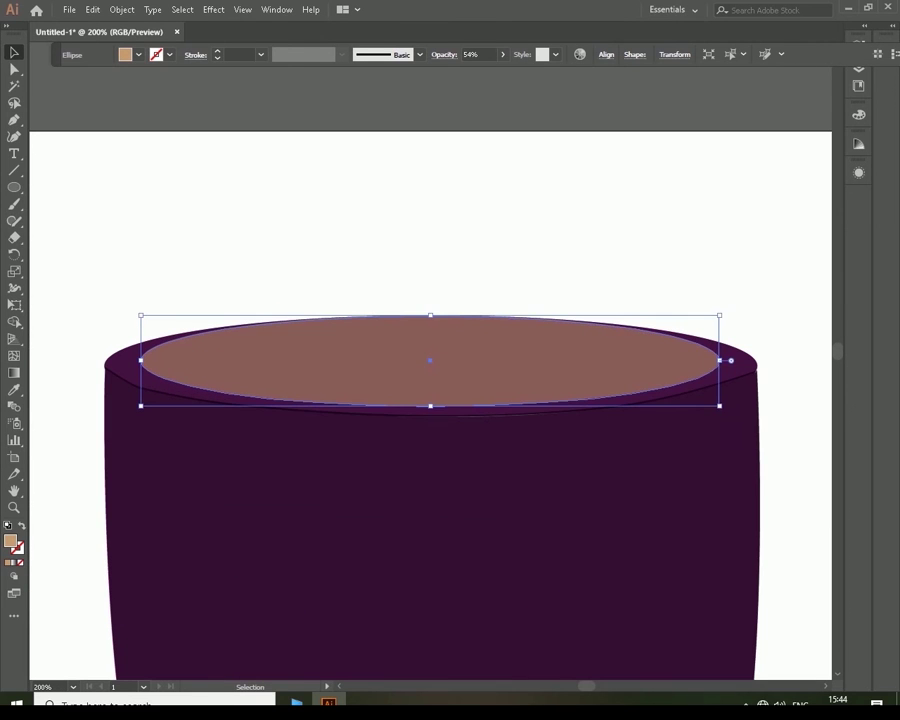
left_click_drag(718, 360, 732, 362)
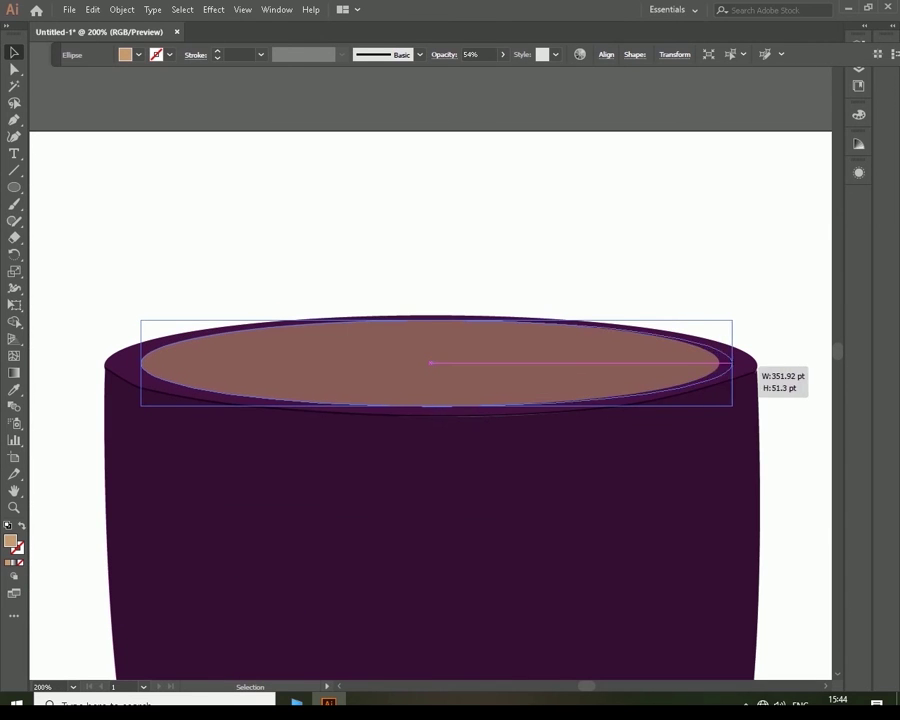
left_click_drag(141, 362, 133, 362)
left_click(430, 250)
left_click(430, 362)
left_click(503, 54)
left_click_drag(474, 70, 500, 70)
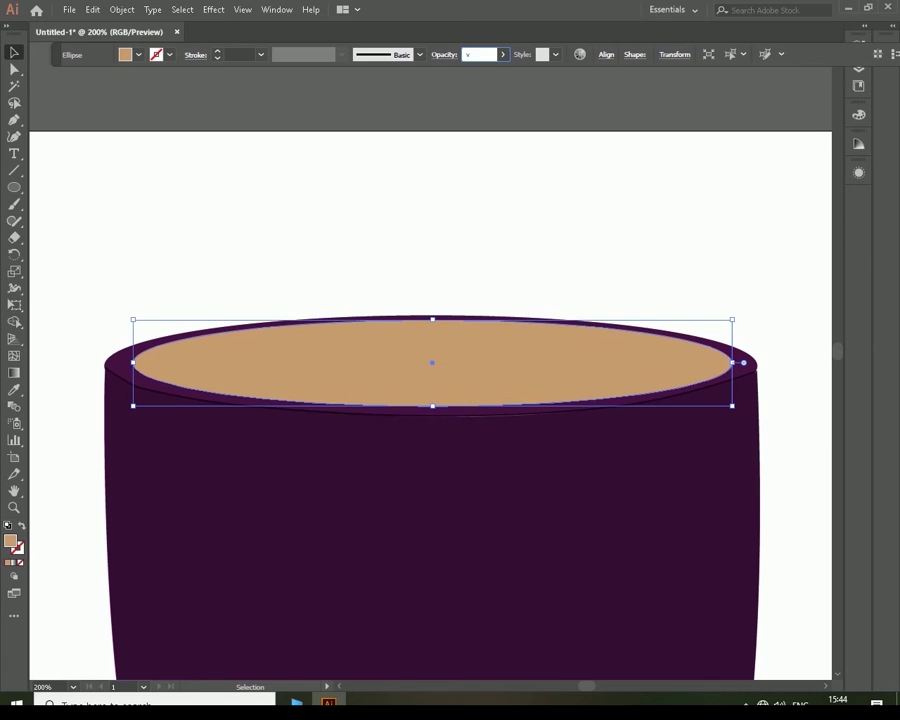
Step: Lower the opacity of the cup's rim ellipse
key("ctrl+shift+a")
key("ctrl+minus")
key("ctrl+minus")
key("ctrl+minus")
left_click_drag(430, 400, 527, 400)
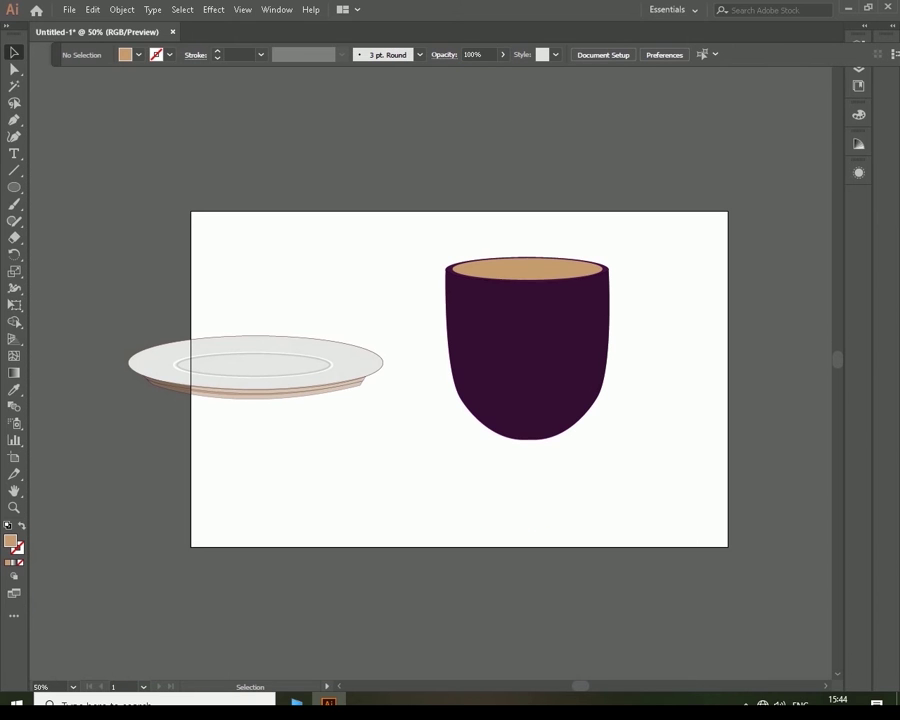
left_click(527, 340)
key("ctrl+shift+a")
key("ctrl+plus")
key("ctrl+plus")
key("ctrl+plus")
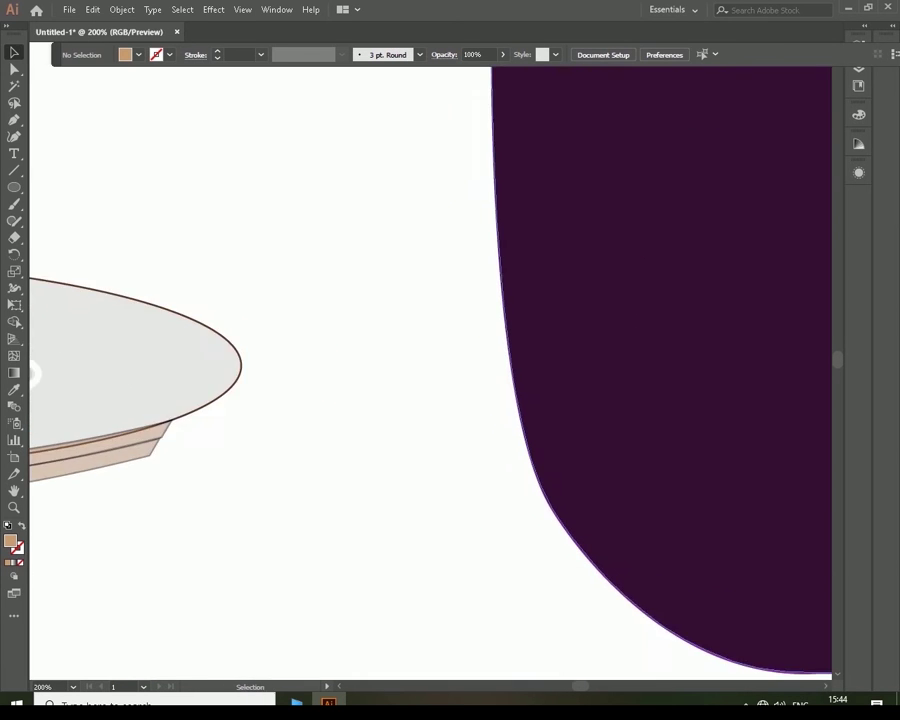
left_click_drag(600, 350, 383, 450)
left_click(455, 108)
left_click(503, 54)
mouse_move(476, 72)
left_mouse_down()
mouse_move(492, 72)
mouse_move(484, 72)
left_mouse_up()
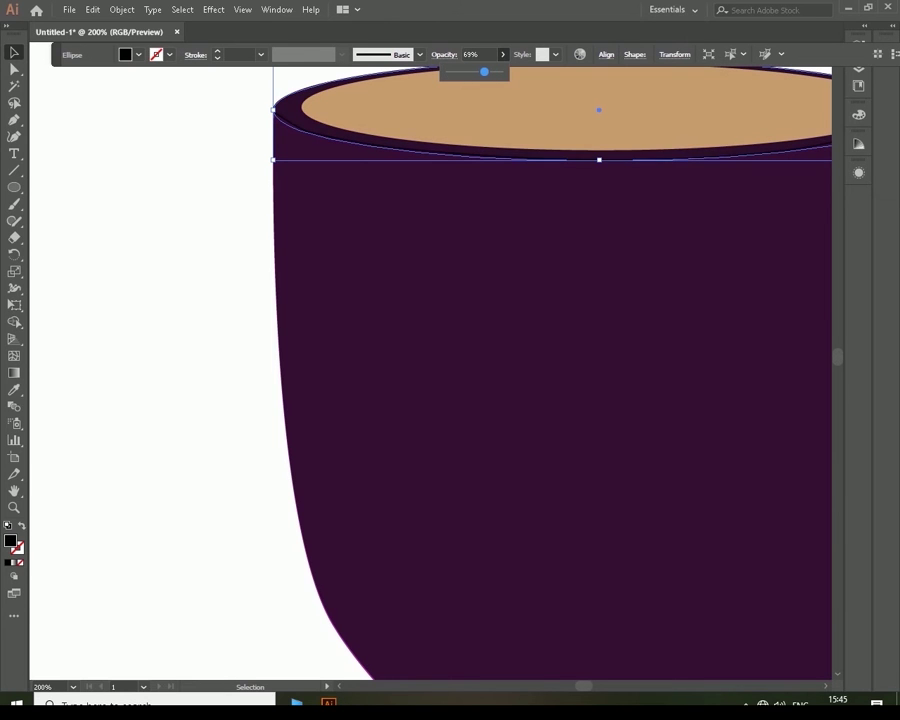
key("Return")
Step: Scale the whole cup group down proportionally
key("ctrl+shift+a")
key("ctrl+minus")
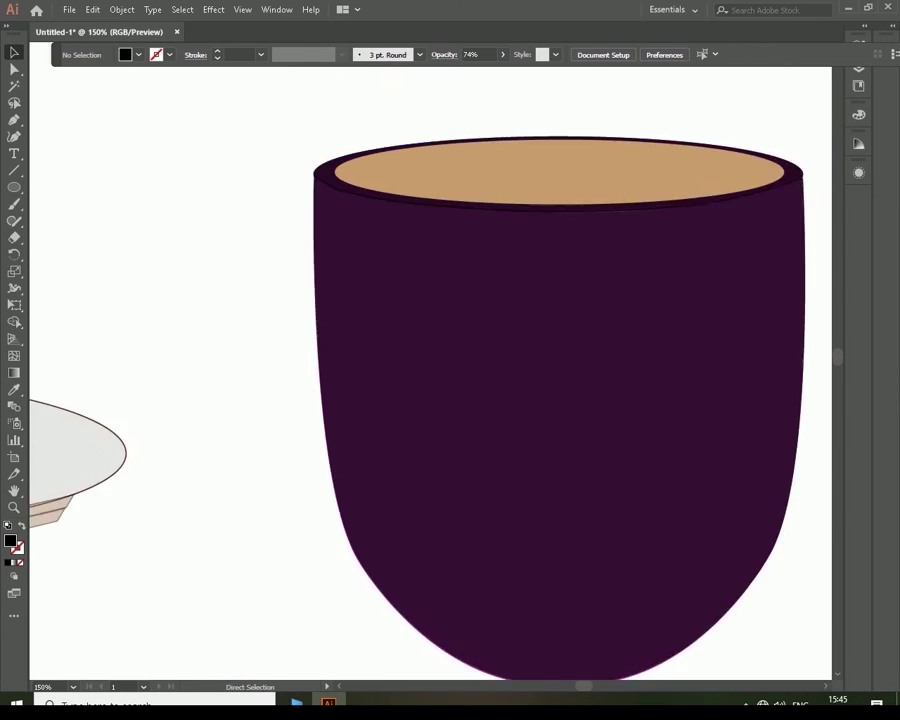
key("ctrl+minus")
key("ctrl+minus")
left_click(487, 390)
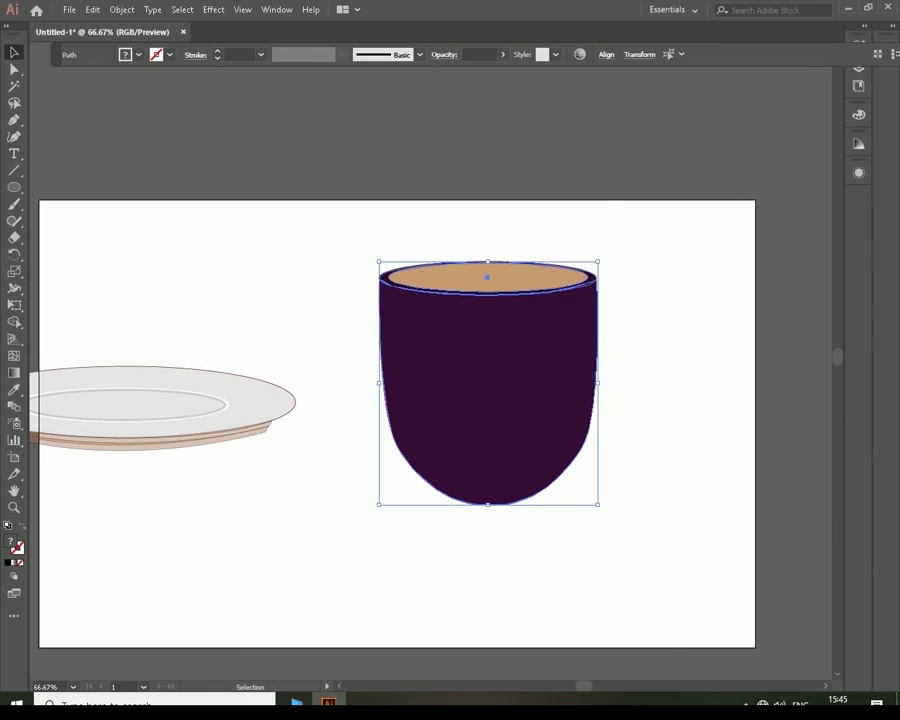
left_click_drag(598, 505, 514, 411)
key("ctrl+shift+a")
left_click(446, 340)
key("ctrl+shift+a")
key("ctrl+plus")
key("ctrl+plus")
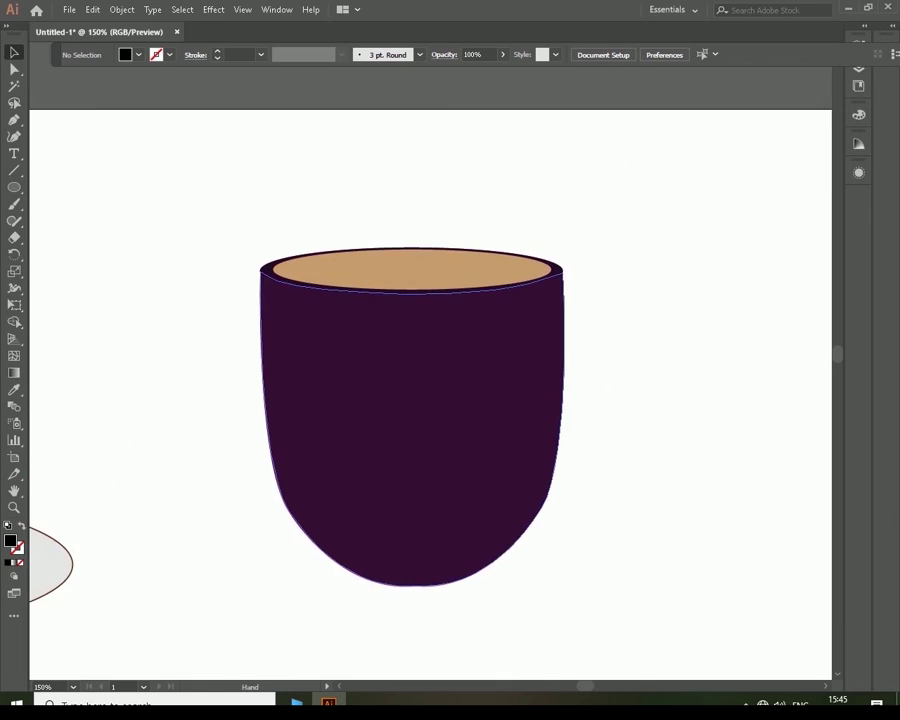
key("ctrl+plus")
key("ctrl+plus")
Step: Pen-draw the handle's curved outer section from the cup's right edge to its lower right
left_click_drag(610, 129, 558, 107)
key("p")
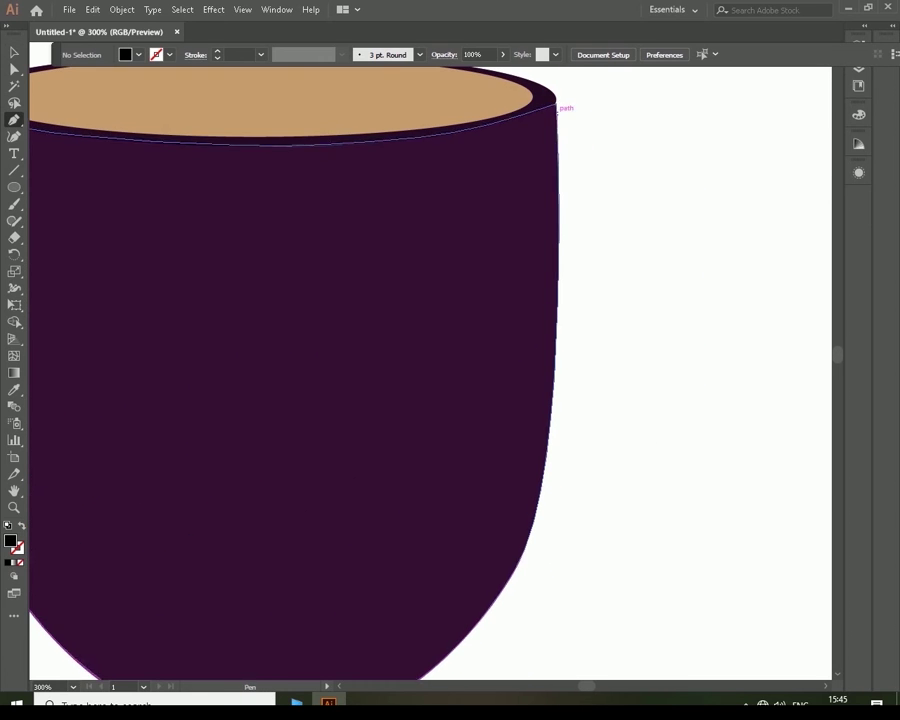
key("ctrl+minus")
left_click(514, 211)
mouse_move(604, 347)
left_mouse_down()
mouse_move(525, 477)
mouse_move(534, 491)
left_mouse_up()
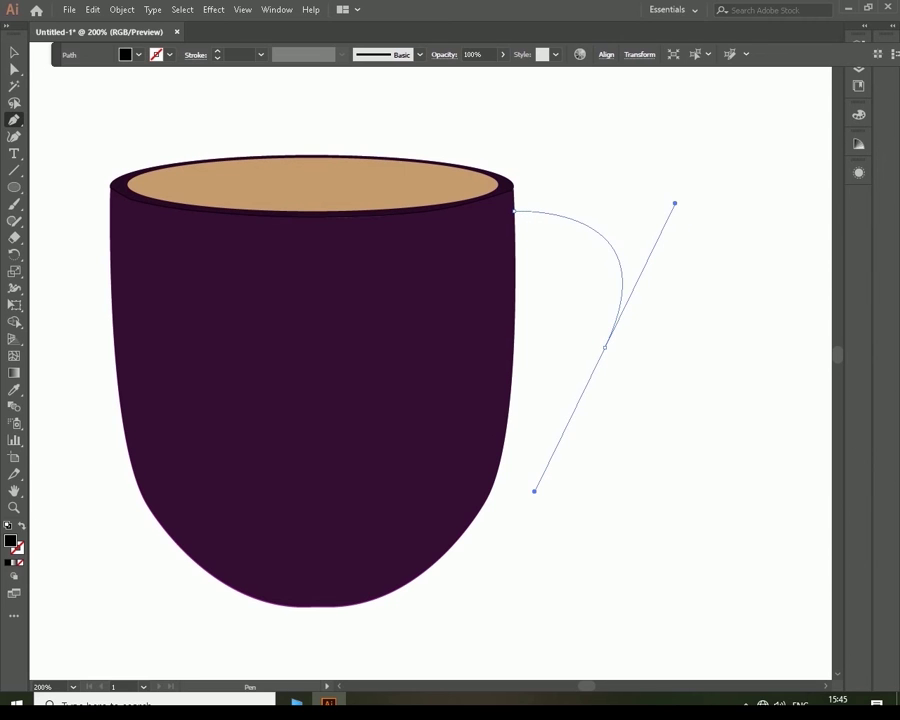
left_click(604, 347)
mouse_move(509, 397)
left_mouse_down()
mouse_move(480, 453)
mouse_move(613, 372)
left_mouse_up()
Step: Curve the handle's inner section and close the path at the cup's top-right rim
left_click(509, 397)
left_click_drag(675, 377, 675, 377)
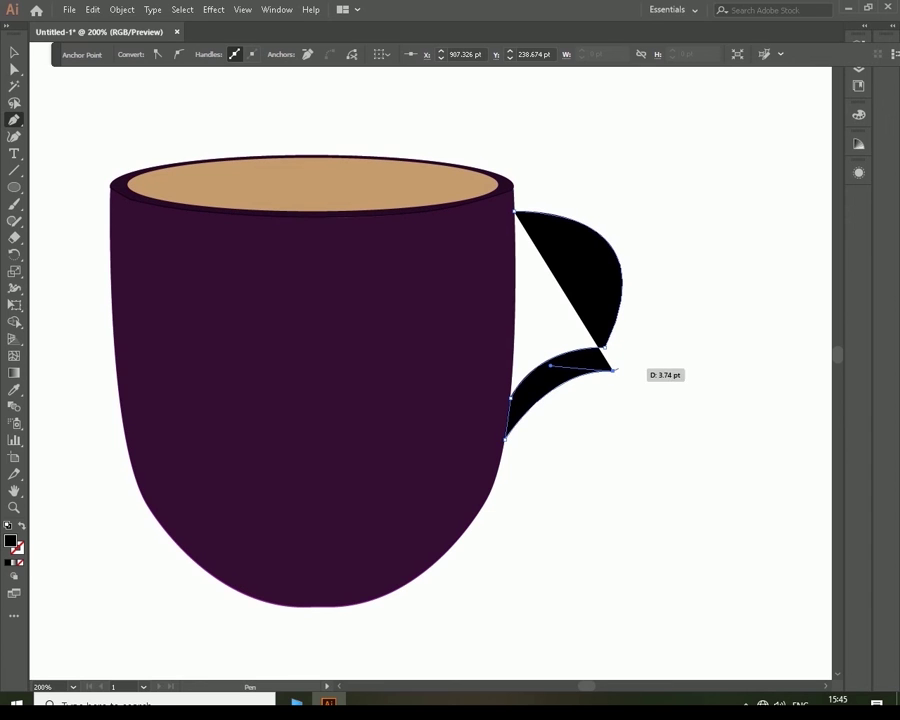
mouse_move(514, 185)
left_mouse_down()
mouse_move(292, 157)
mouse_move(296, 177)
left_mouse_up()
left_click(514, 185)
left_click_drag(606, 348, 674, 203)
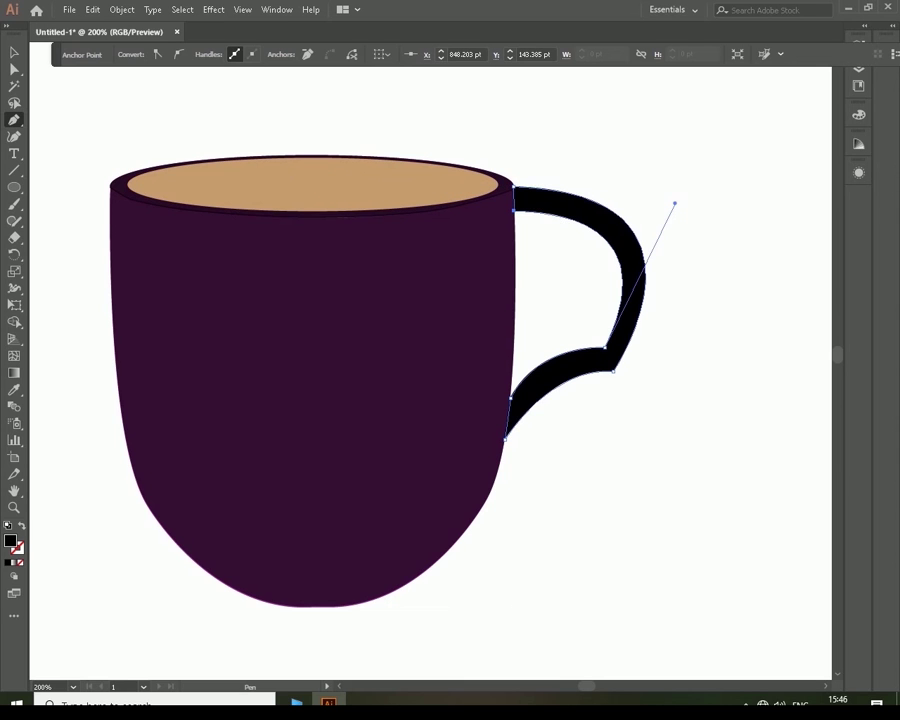
left_click(14, 52)
Step: Fill the handle purple and nudge it so it meets the cup edge
left_click(580, 200)
left_click(139, 54)
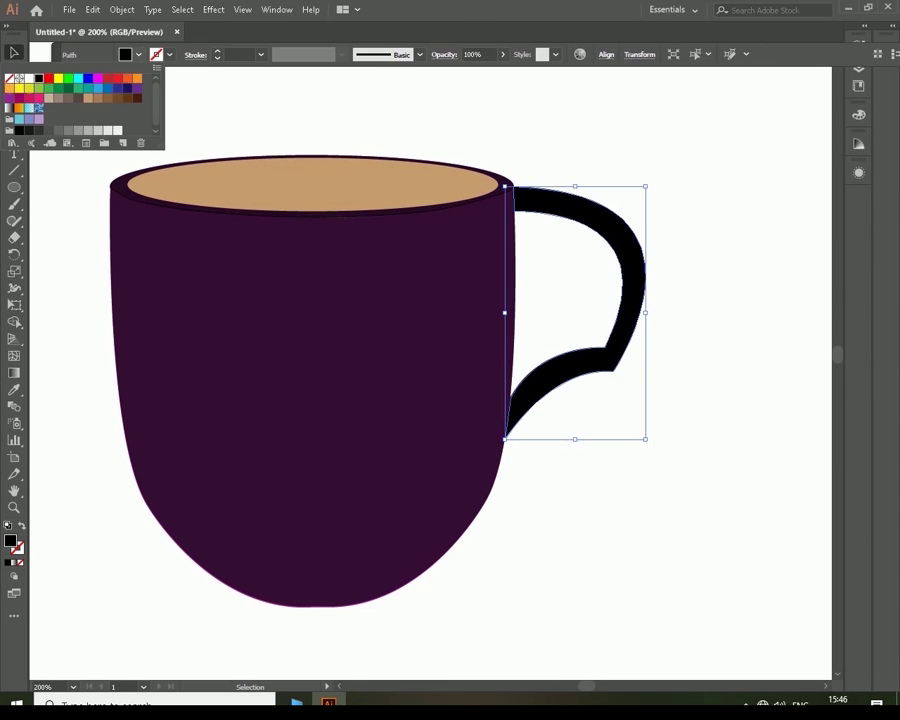
left_click(10, 98)
key("Escape")
left_click(618, 358)
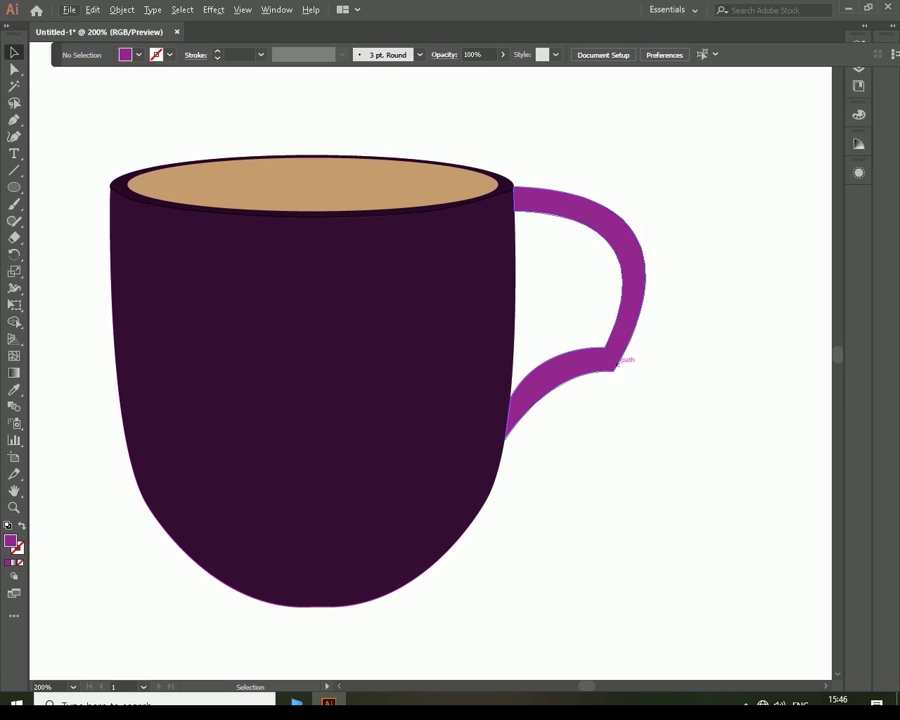
left_click(614, 362)
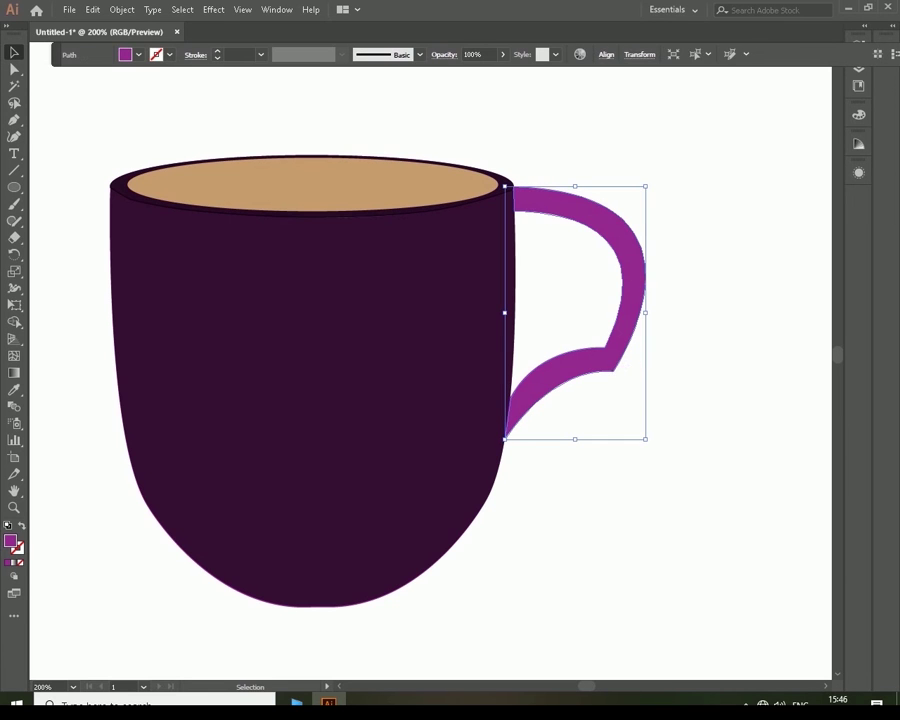
key("a")
left_click(612, 370)
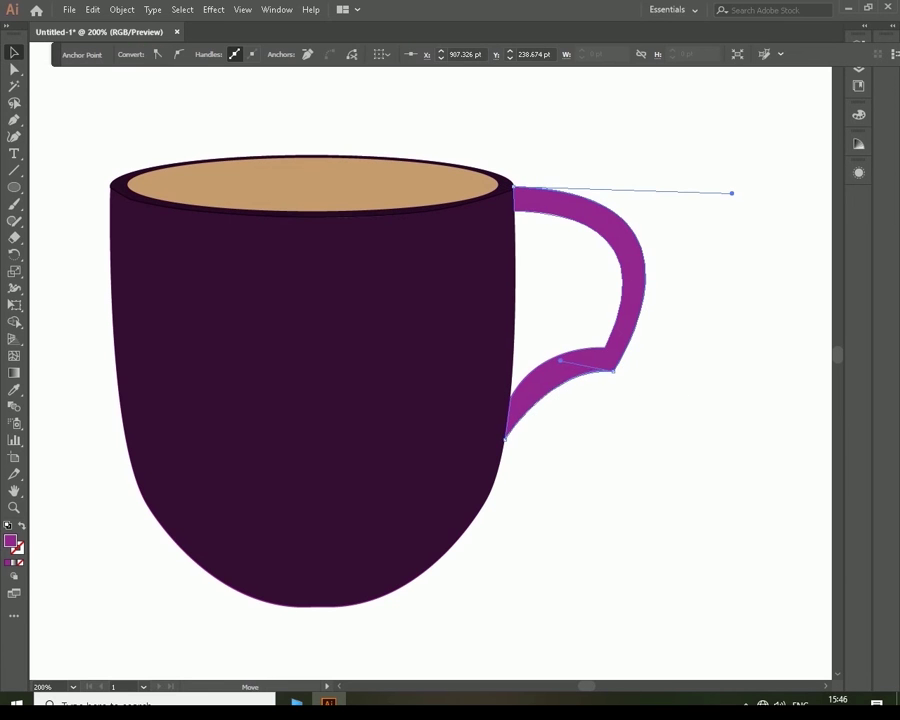
key("v")
left_click_drag(630, 280, 634, 280)
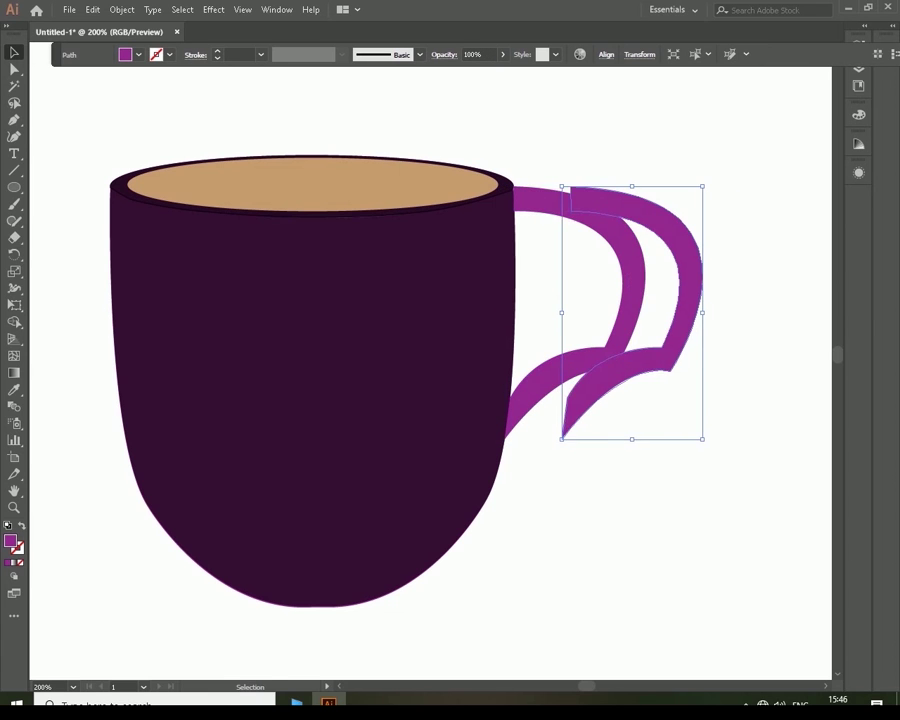
key("Left")
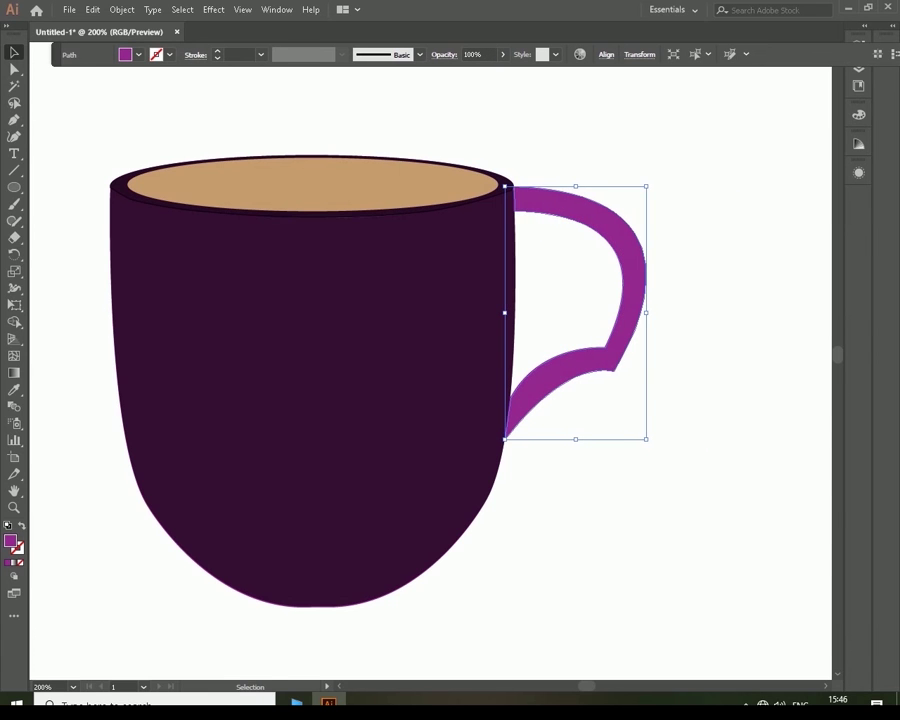
Step: Fill the handle black at 68% opacity to darken it to match the body
left_click(138, 54)
left_click(32, 78)
left_click(503, 54)
left_click_drag(505, 72, 484, 72)
key("ctrl+shift+a")
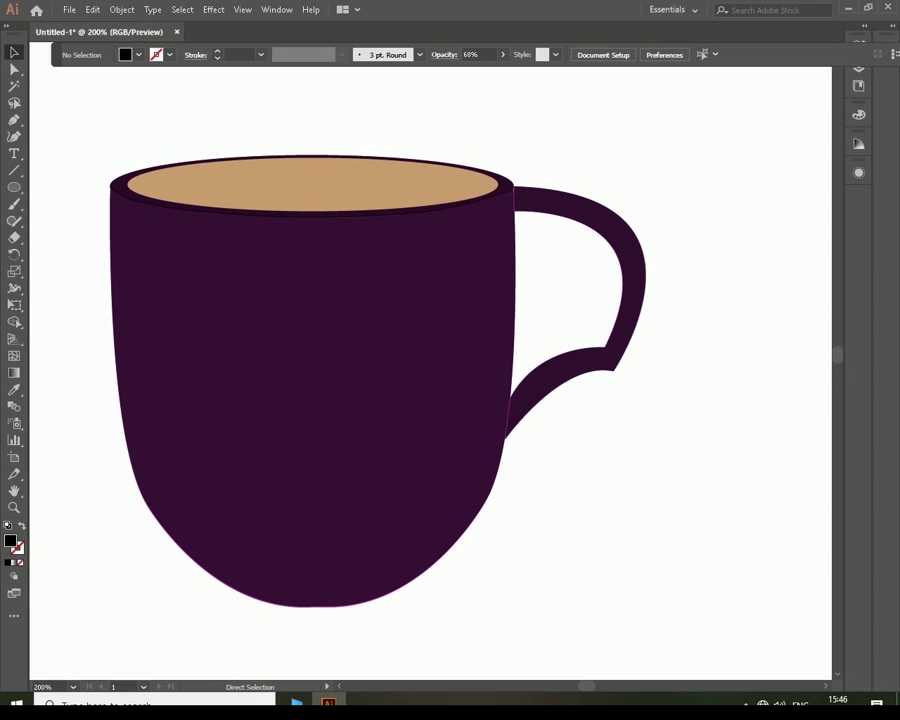
key("ctrl+minus")
key("ctrl+minus")
key("ctrl+minus")
Step: Move the saucer underneath the cup
left_click_drag(261, 265, 360, 330)
right_click(416, 367)
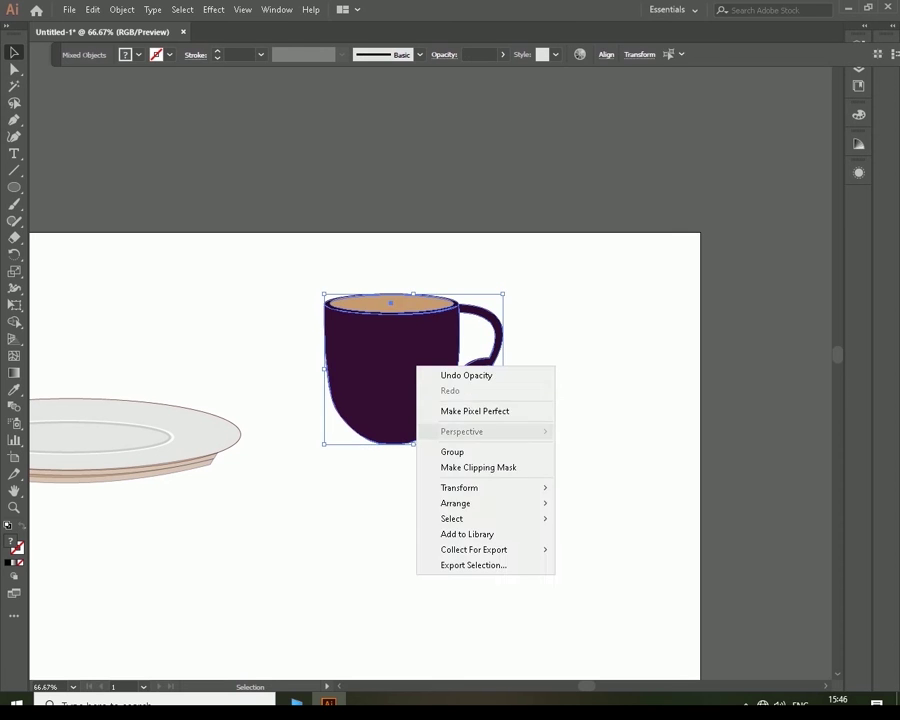
key("Escape")
key("ctrl+shift+a")
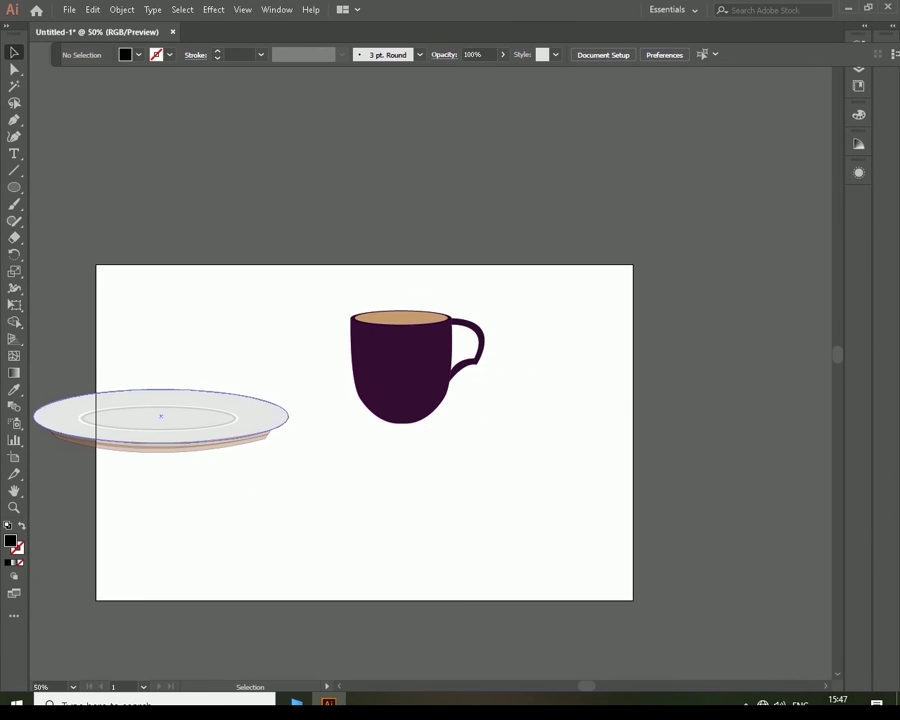
mouse_move(160, 420)
left_mouse_down()
mouse_move(449, 425)
mouse_move(425, 386)
left_mouse_up()
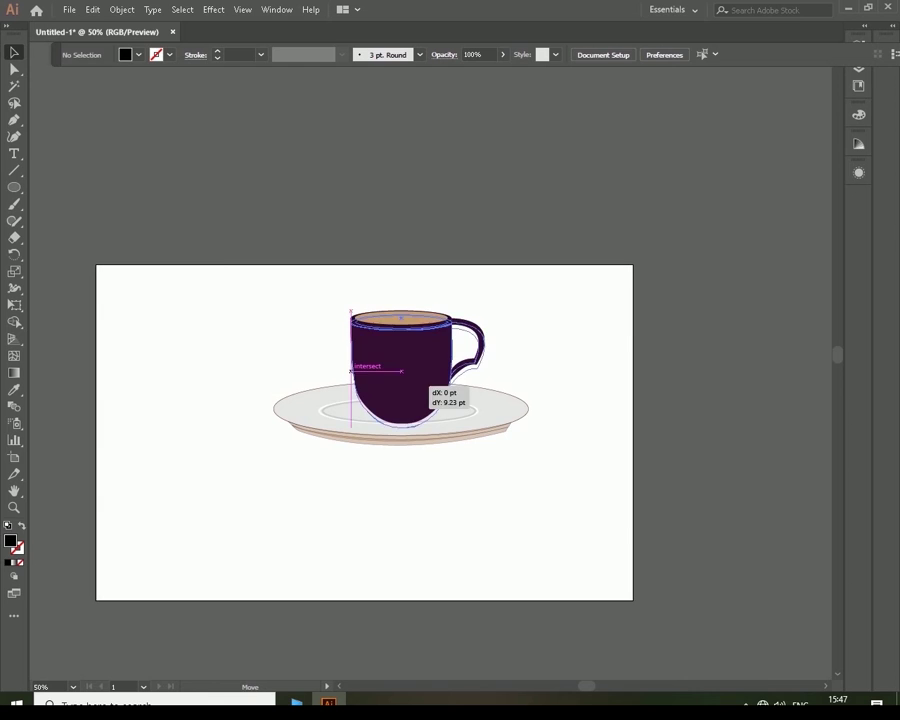
Step: Draw a new Pen path along the cup's bottom, removing its lowest anchor
key("ctrl+plus")
key("ctrl+plus")
key("ctrl+plus")
scroll(430, 370, "left", 5)
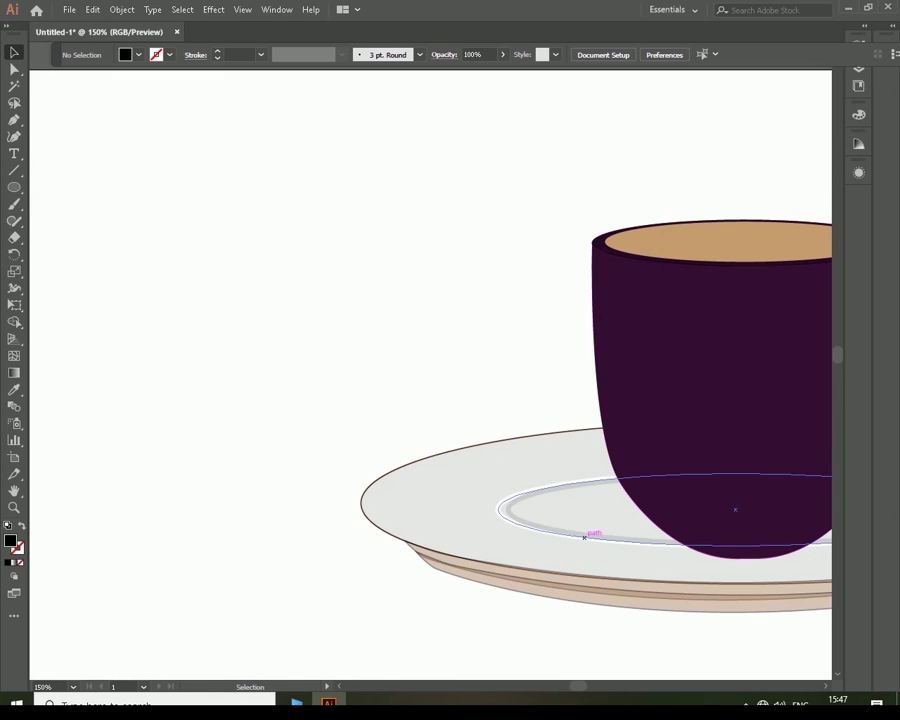
scroll(430, 370, "right", 5)
left_click(270, 402)
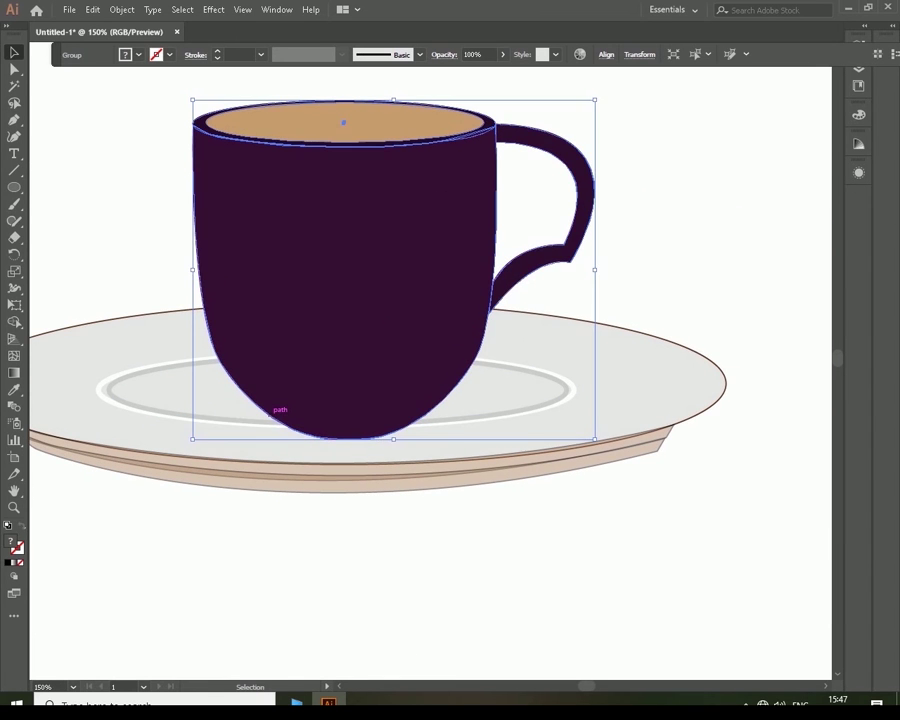
key("p")
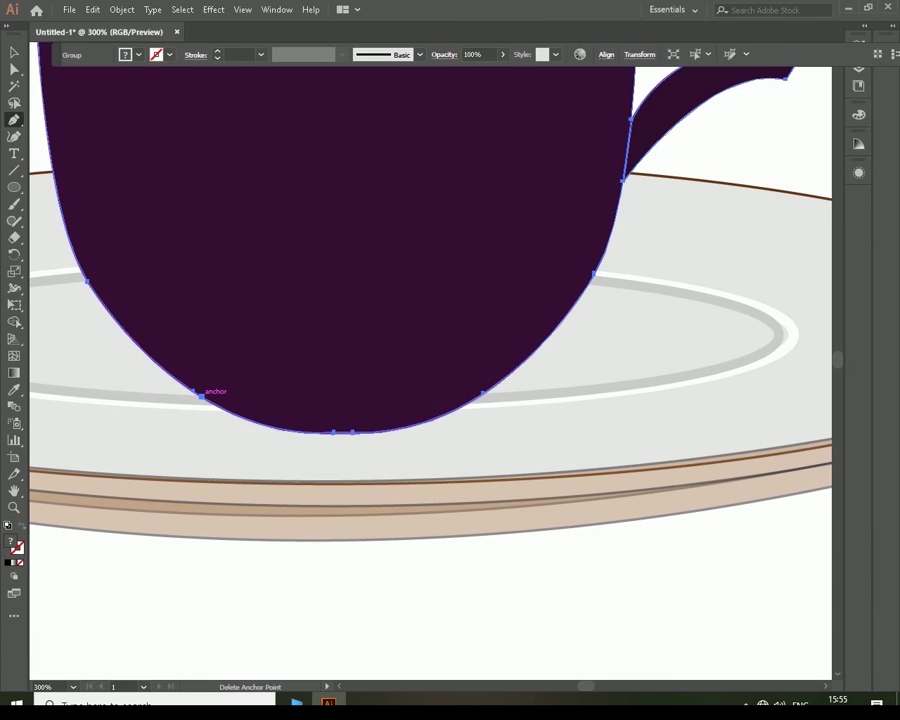
left_click(201, 396)
left_click(482, 394)
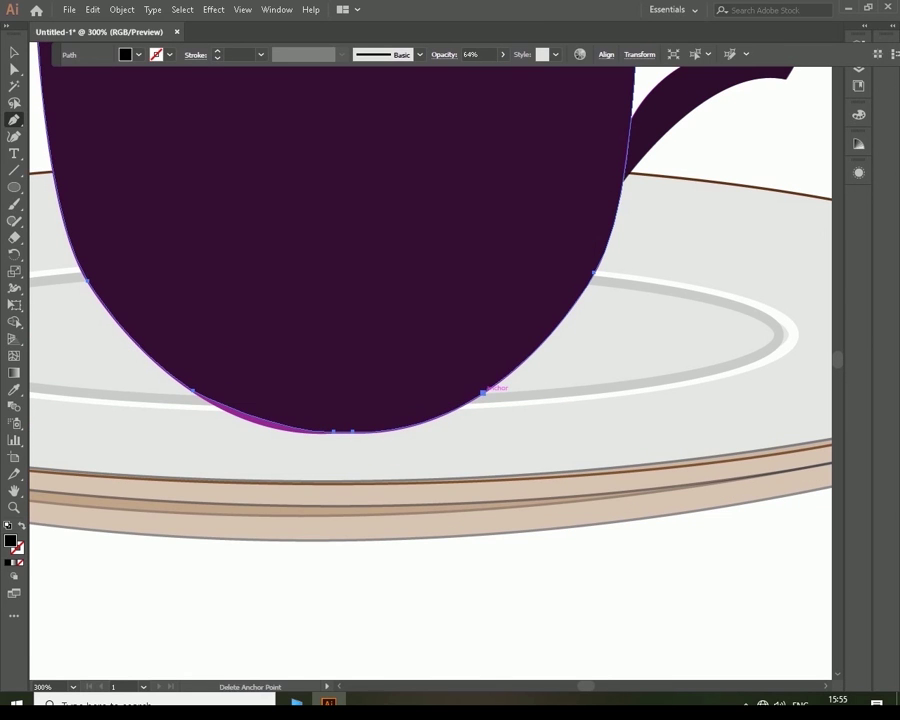
left_click(352, 430)
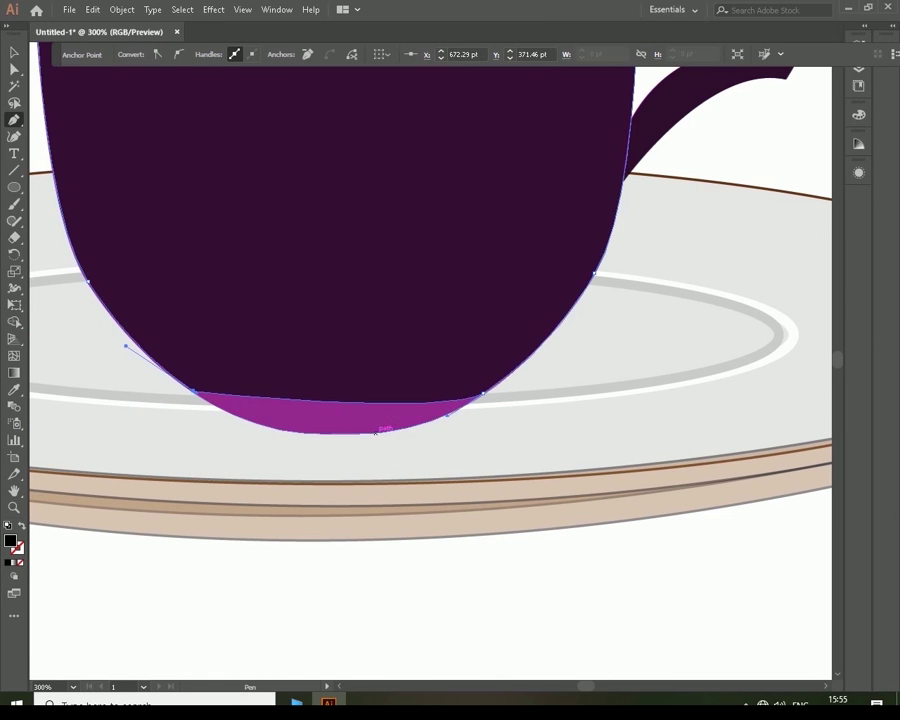
key("v")
left_click(403, 427)
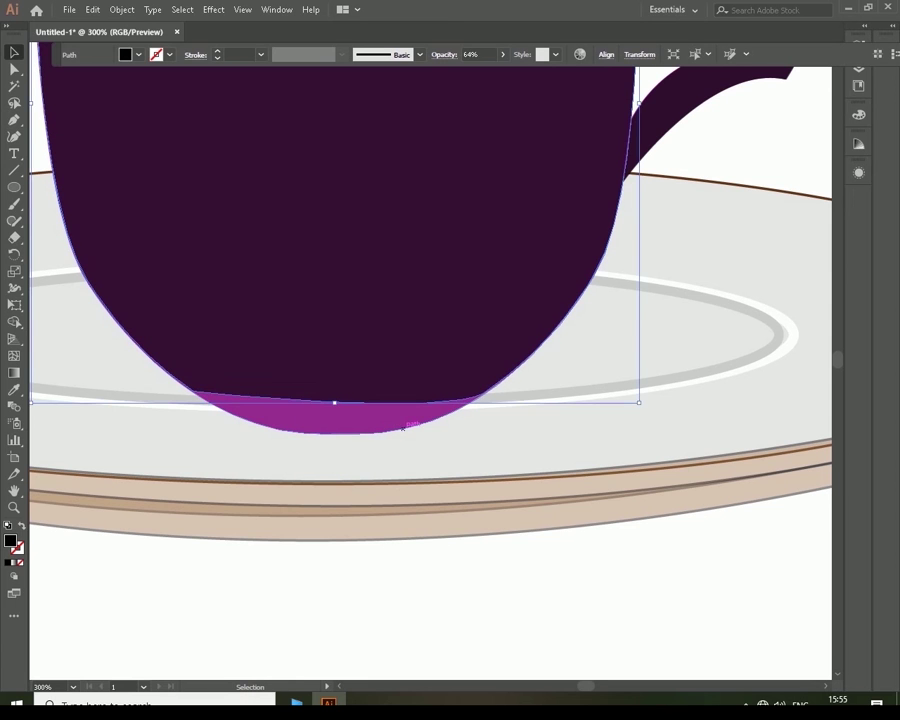
left_click(403, 427)
Step: Adjust the bottom shape's anchors and curves into a flat base with no right sliver
key("p")
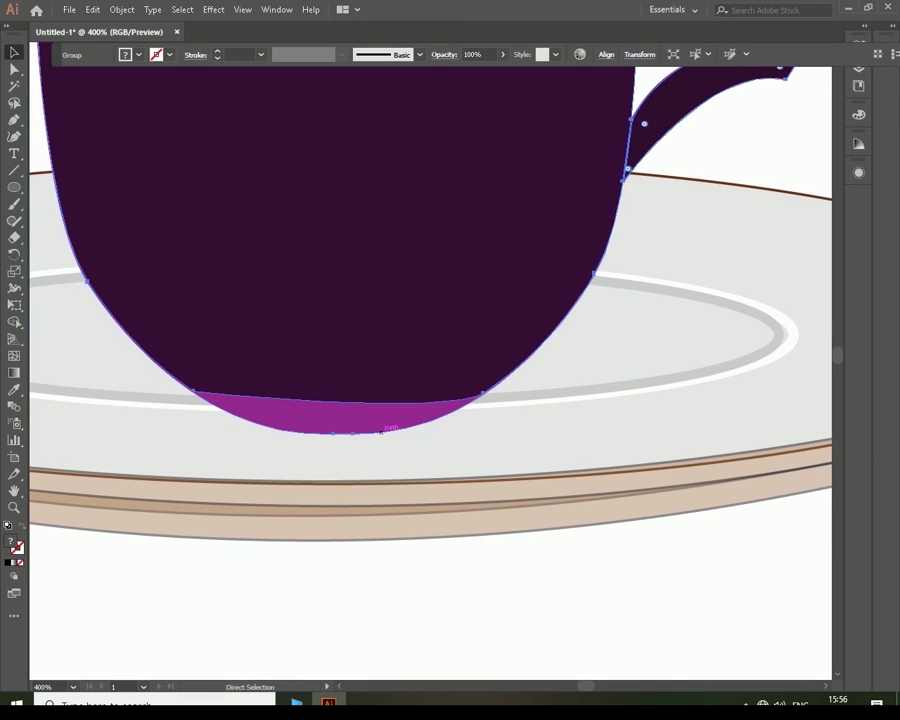
key("ctrl+plus")
key("ctrl+plus")
scroll(218, 318, "down", 3)
left_click(218, 318)
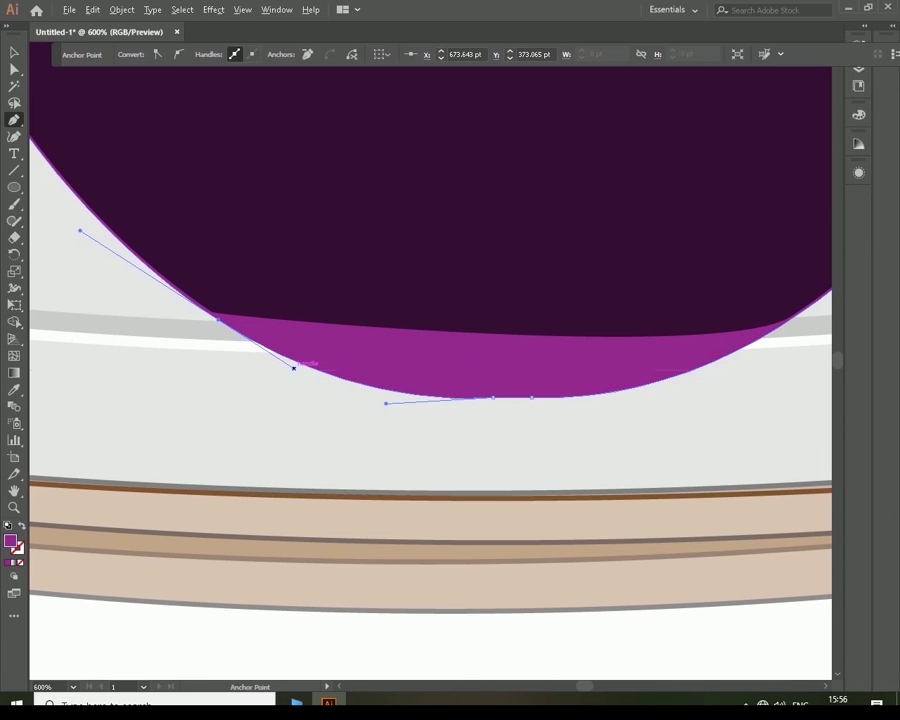
left_click_drag(294, 368, 403, 328)
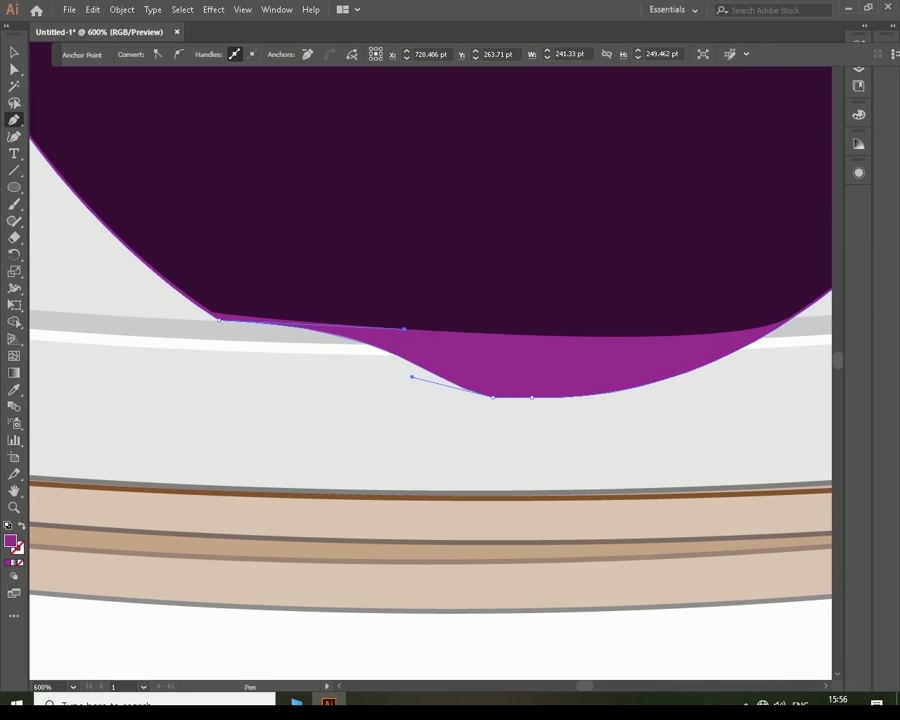
left_click_drag(412, 377, 420, 314)
scroll(466, 343, "right", 3)
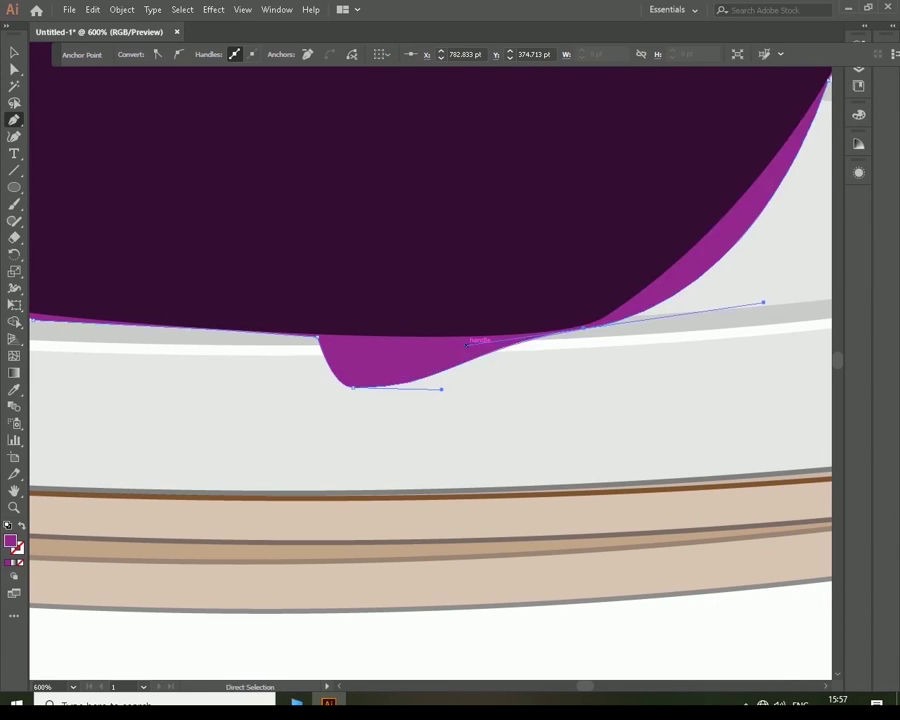
left_click_drag(466, 343, 441, 336)
left_click_drag(352, 386, 420, 345)
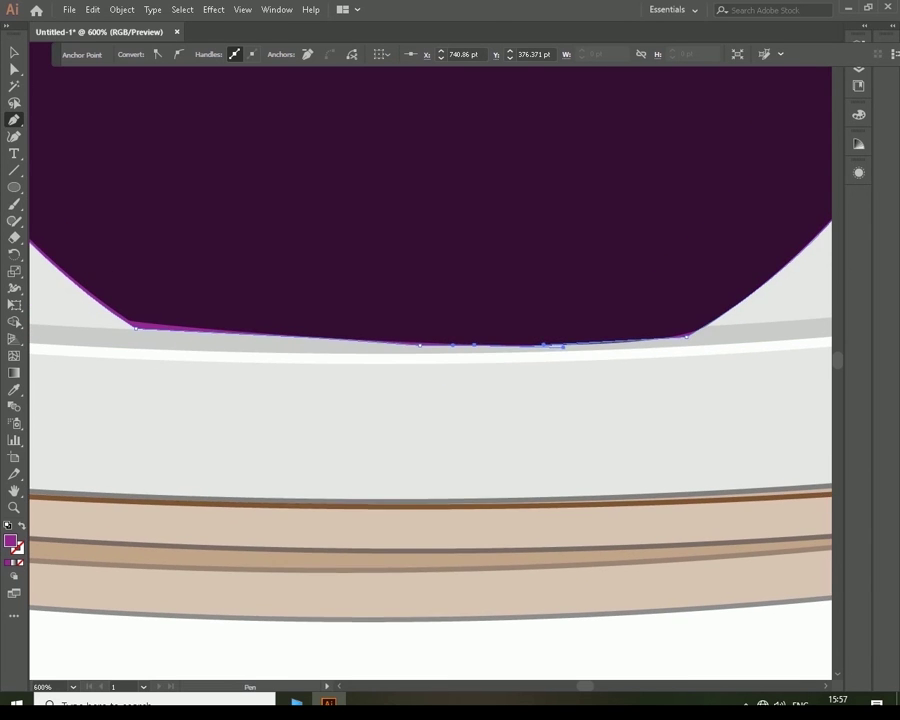
scroll(580, 403, "down", 5)
scroll(580, 403, "up", 1)
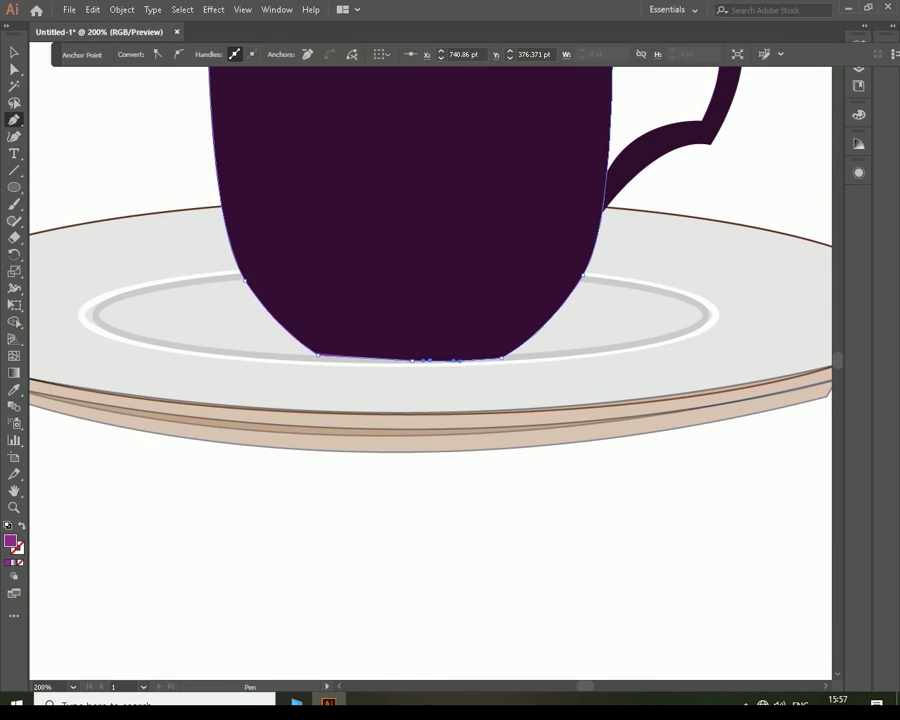
key("v")
key("ctrl+shift+a")
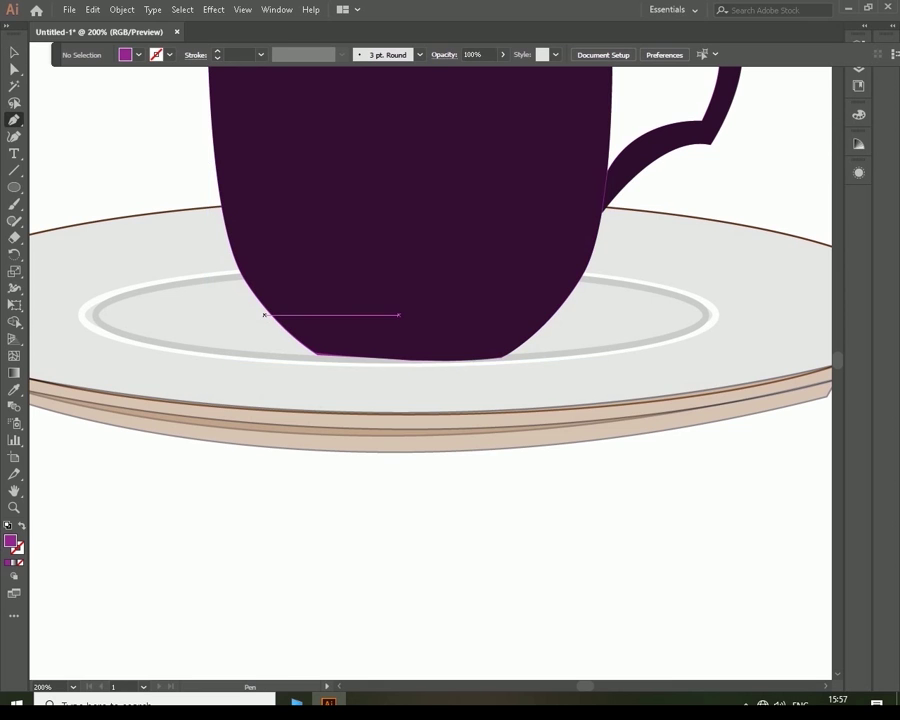
Step: Draw a shadow shape from the cup bottom across the saucer and fill it grey
key("ctrl+0")
left_click(519, 344)
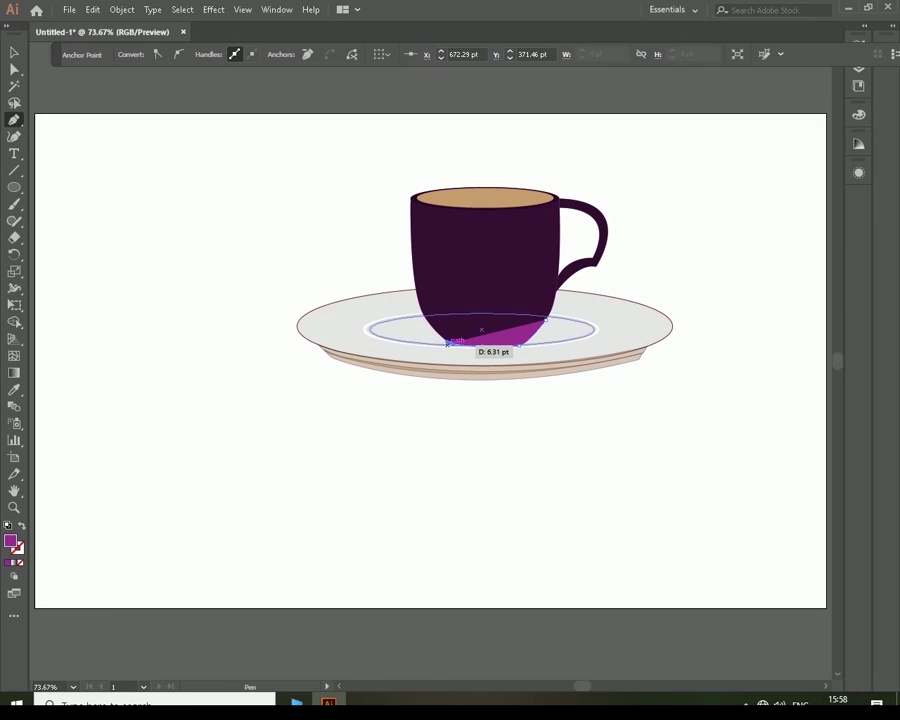
left_click_drag(519, 362, 553, 360)
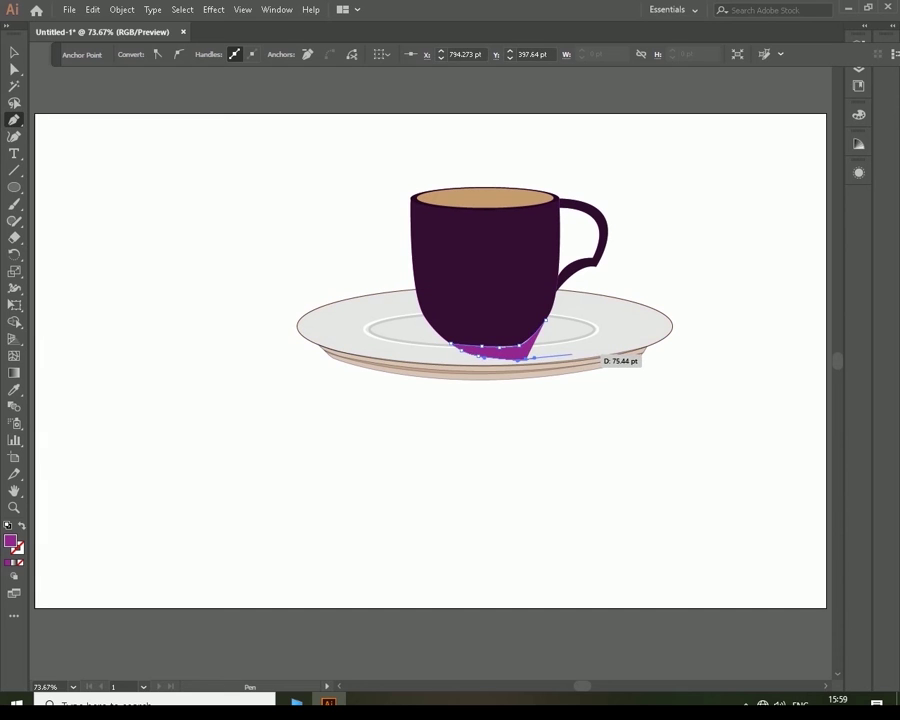
left_click_drag(606, 344, 566, 326)
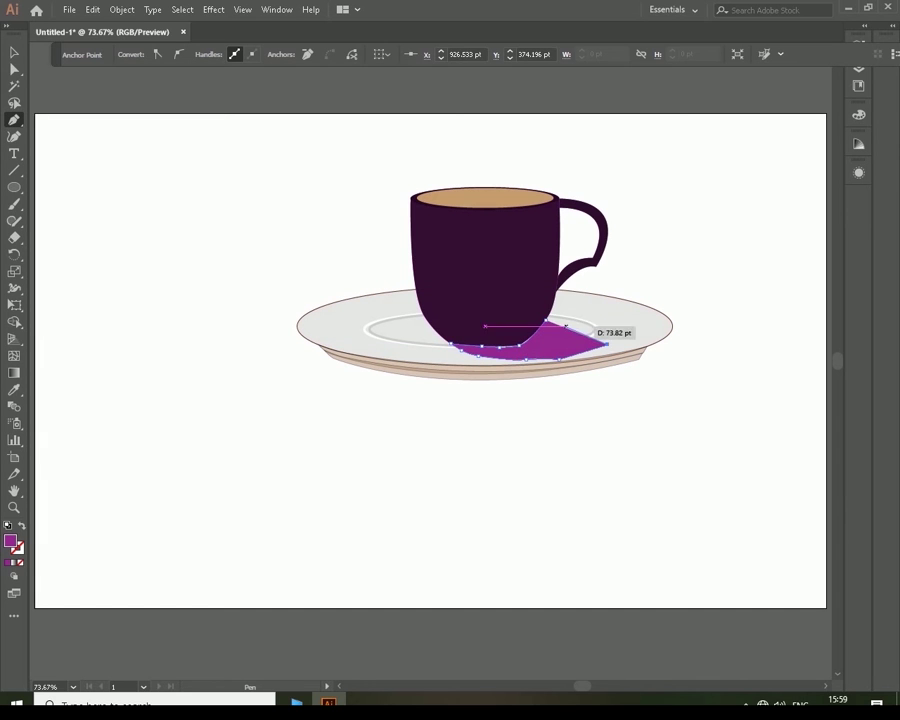
key("v")
left_click(125, 54)
left_click(77, 130)
key("ctrl+shift+a")
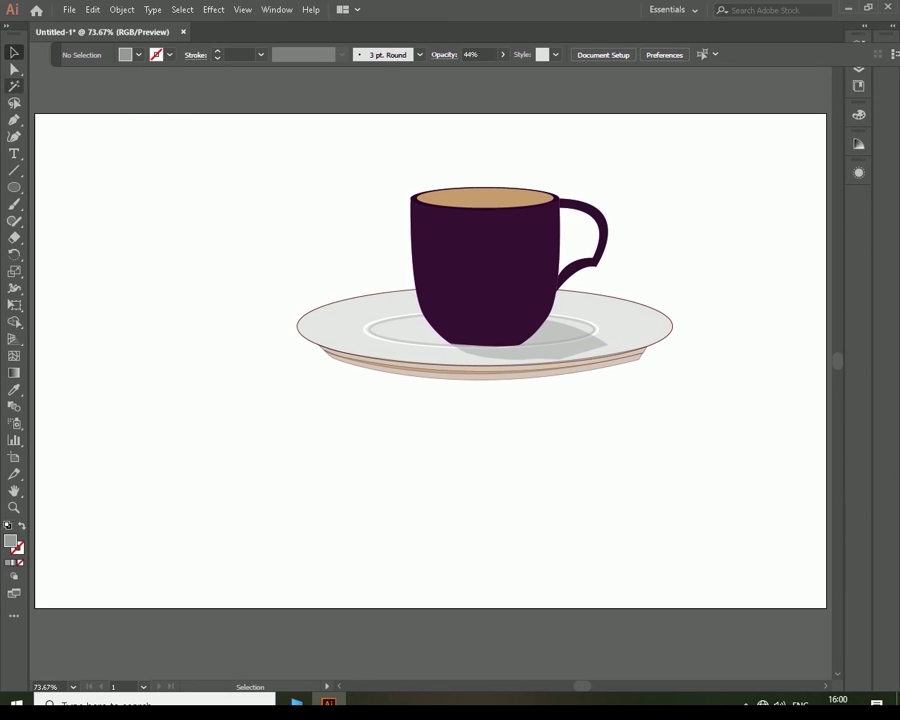
Step: Select the saucer group and apply an option from its context menu
left_click(301, 333)
right_click(301, 333)
left_click(352, 450)
key("ctrl+shift+a")
Step: Pen-draw a dark curved shadow shape along the cup's base
scroll(545, 320, "up", 5)
key("p")
left_click_drag(158, 416, 442, 452)
left_click_drag(158, 387, 235, 383)
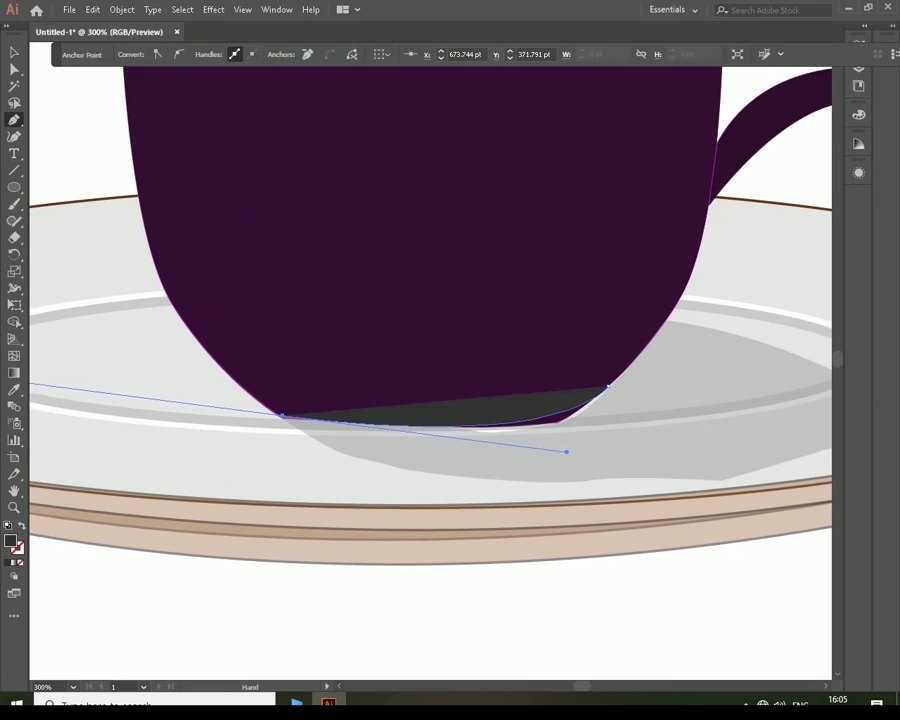
left_click_drag(520, 449, 523, 425)
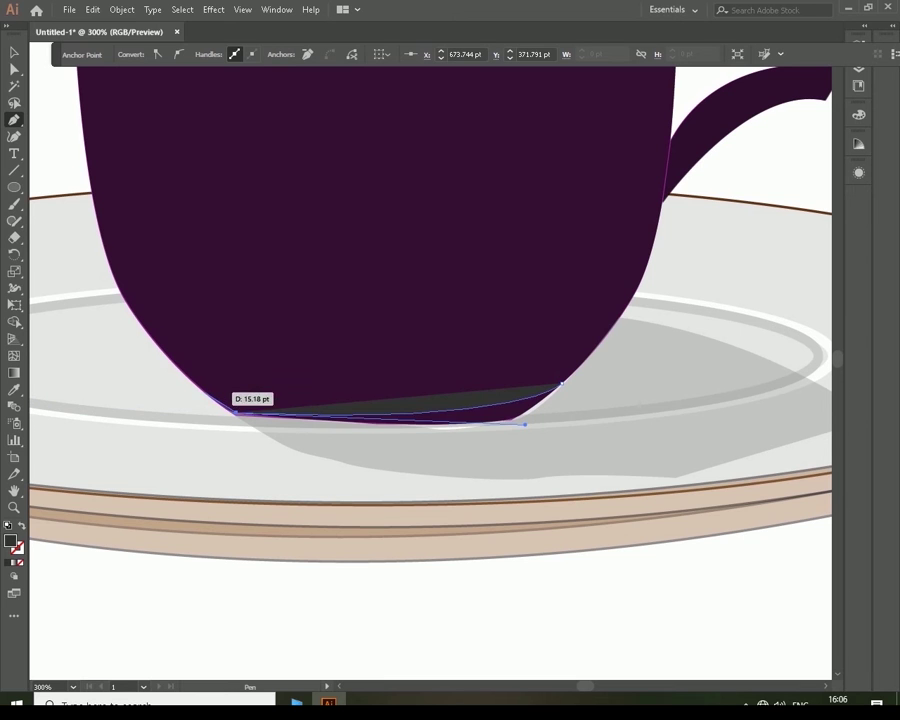
mouse_move(234, 413)
left_mouse_down()
mouse_move(202, 397)
mouse_move(233, 413)
mouse_move(513, 424)
mouse_move(660, 404)
mouse_move(590, 390)
mouse_move(540, 410)
left_mouse_up()
left_click_drag(663, 407, 684, 413)
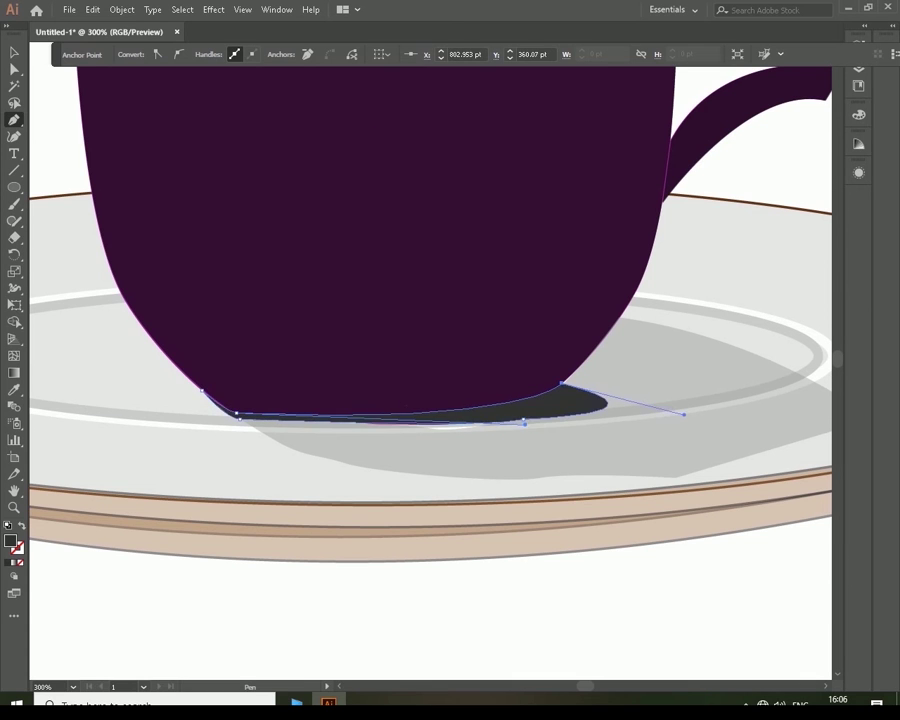
Step: Zoom out and select the dark shadow under the cup
key("v")
key("ctrl+shift+a")
key("ctrl+0")
key("ctrl+1")
scroll(535, 330, "up", 2)
scroll(535, 330, "up", 1)
scroll(535, 330, "up", 2)
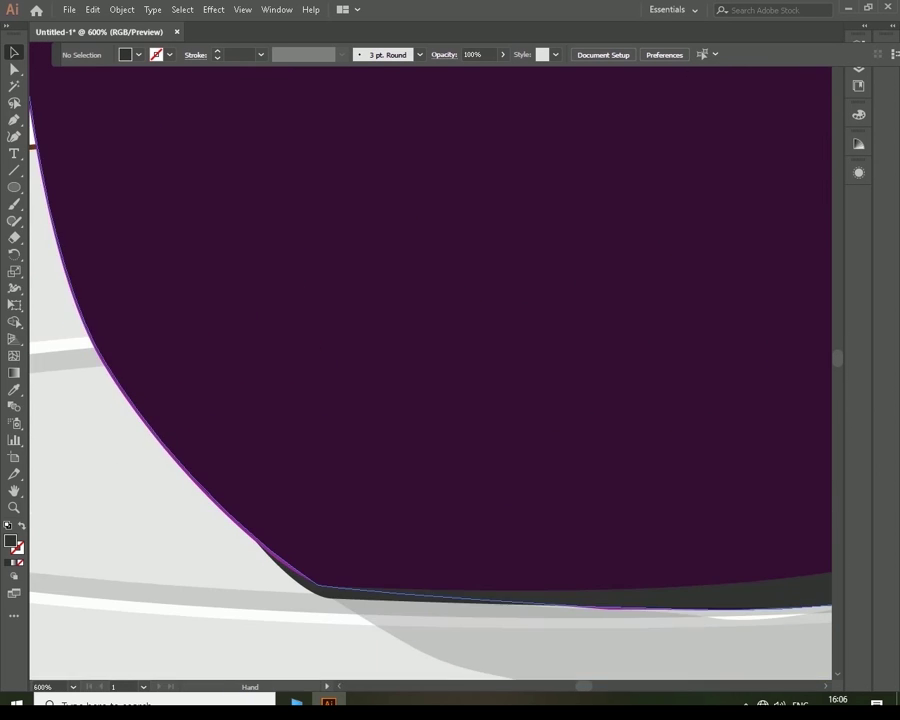
scroll(535, 330, "up", 1)
left_click(400, 378)
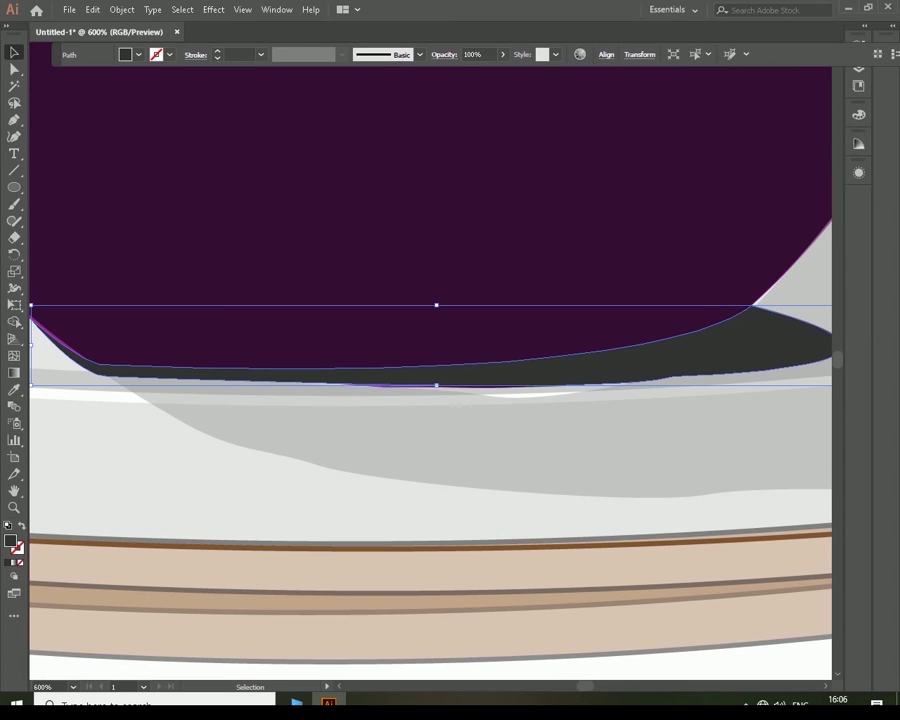
Step: Try reshaping the shadow's bottom curve, then undo the change
key("p")
left_click_drag(356, 387, 396, 380)
left_click(386, 242, "ctrl")
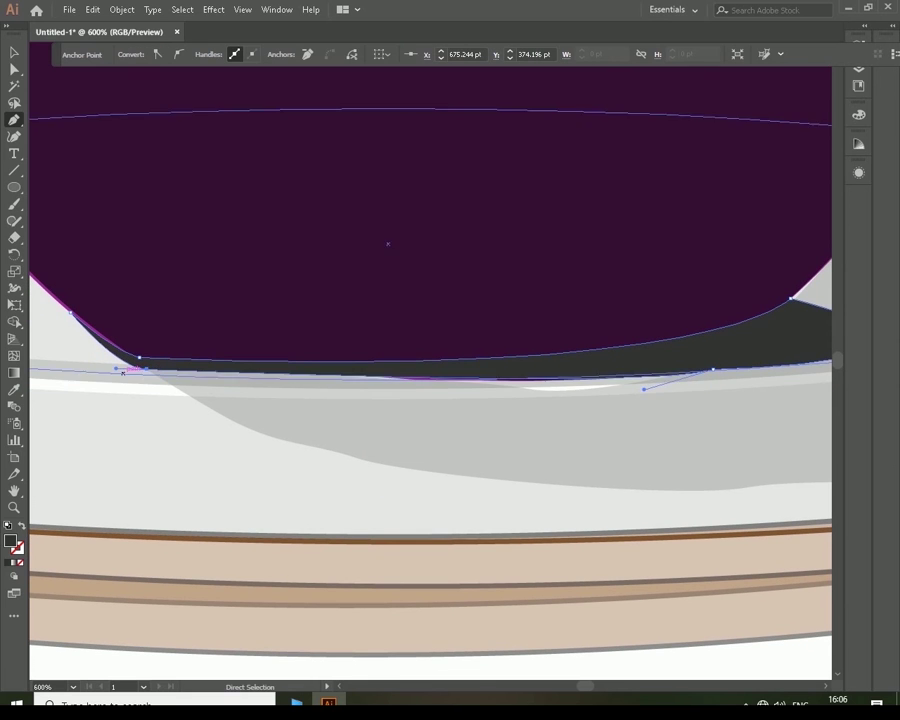
left_click_drag(644, 389, 431, 409)
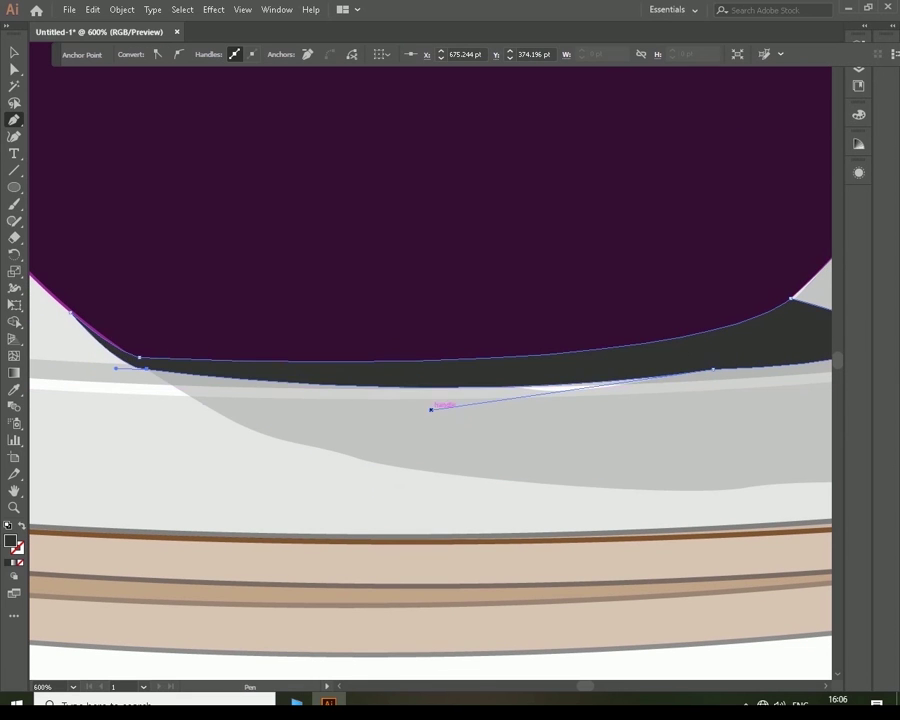
key("ctrl+z")
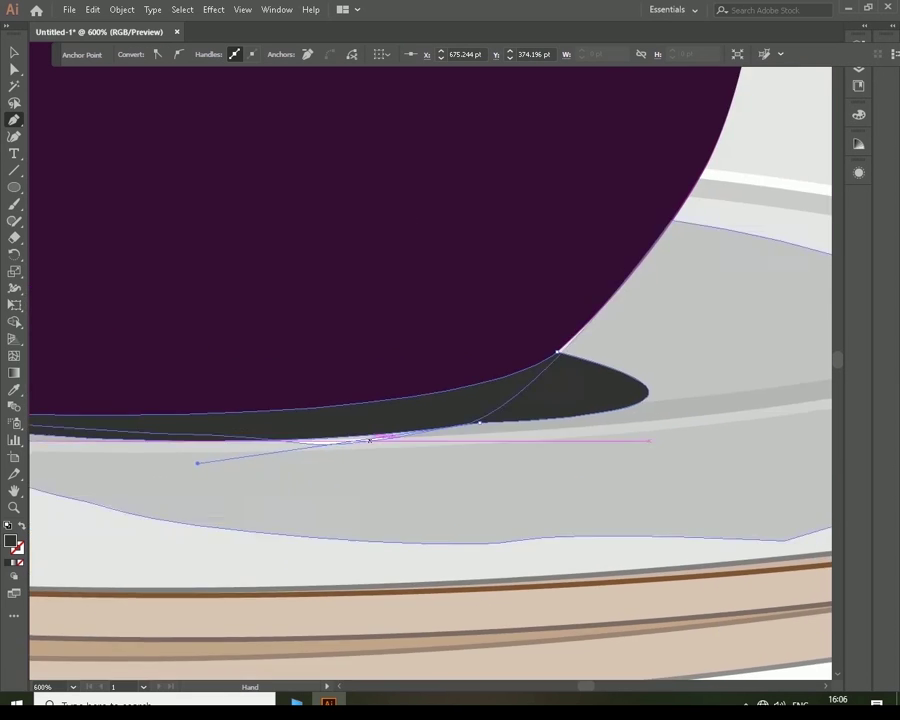
key("ctrl+z")
key("ctrl+z")
key("ctrl+shift+z")
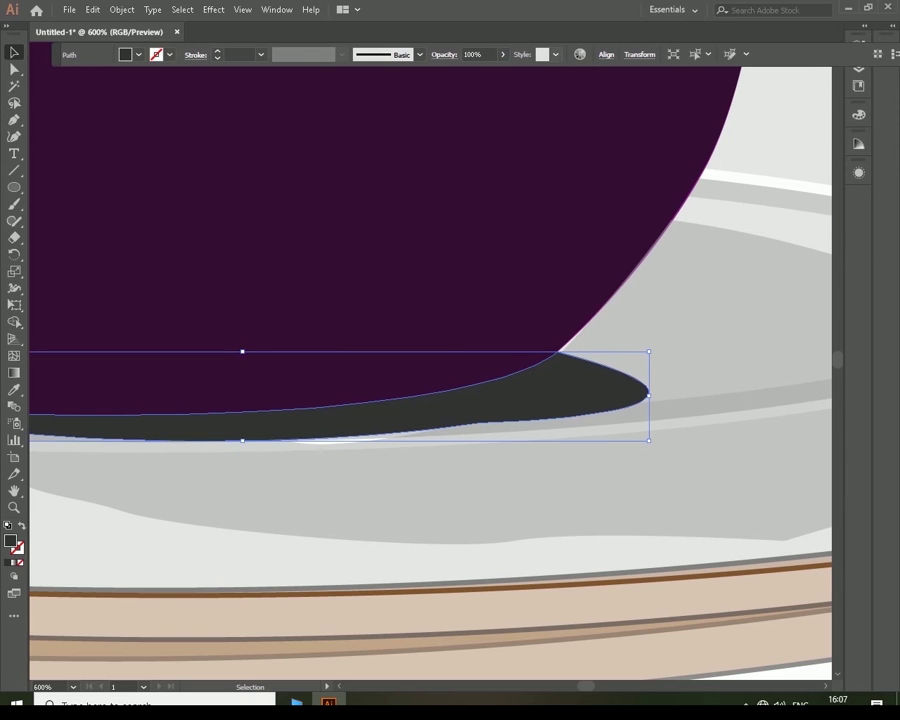
Step: Set the contact shadow's opacity to 82% and drag the saucer group lower right
left_click(503, 54)
left_click_drag(498, 72, 490, 72)
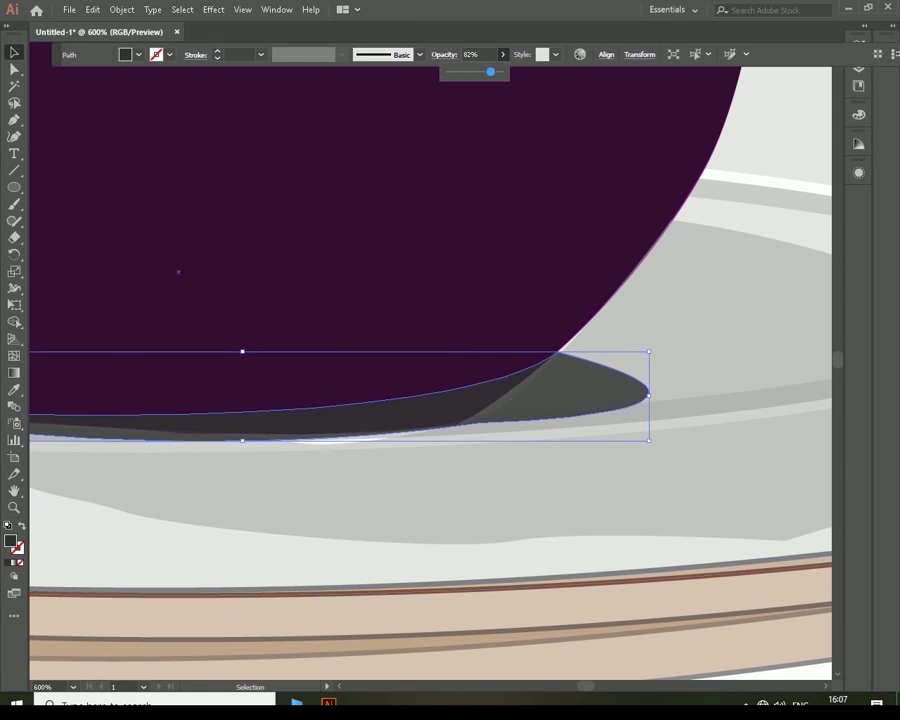
left_click(470, 54)
type("0")
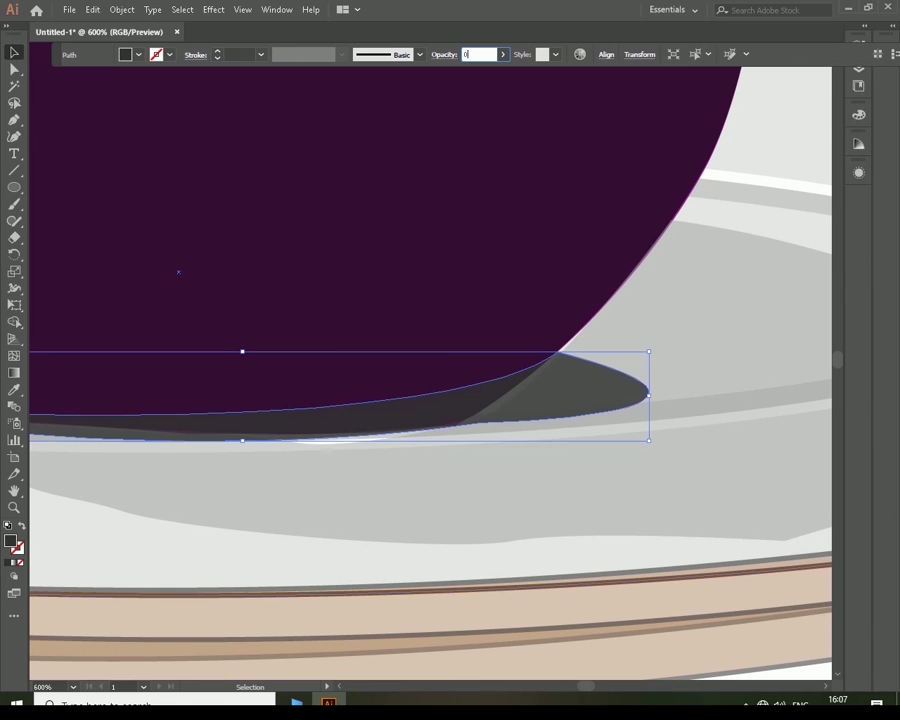
key("Return")
key("ctrl+0")
left_click(640, 345)
mouse_move(690, 392)
left_mouse_down()
mouse_move(755, 415)
mouse_move(725, 420)
left_mouse_up()
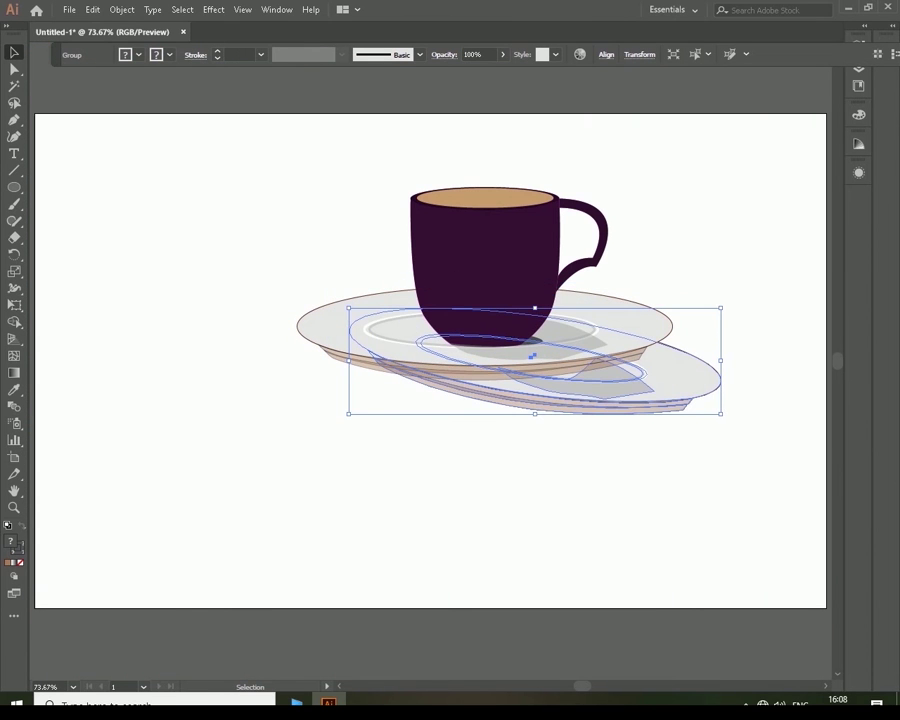
Step: Fade the tilted saucer copy and ungroup it into separate paths
key("shift+ctrl+a")
left_click(661, 395)
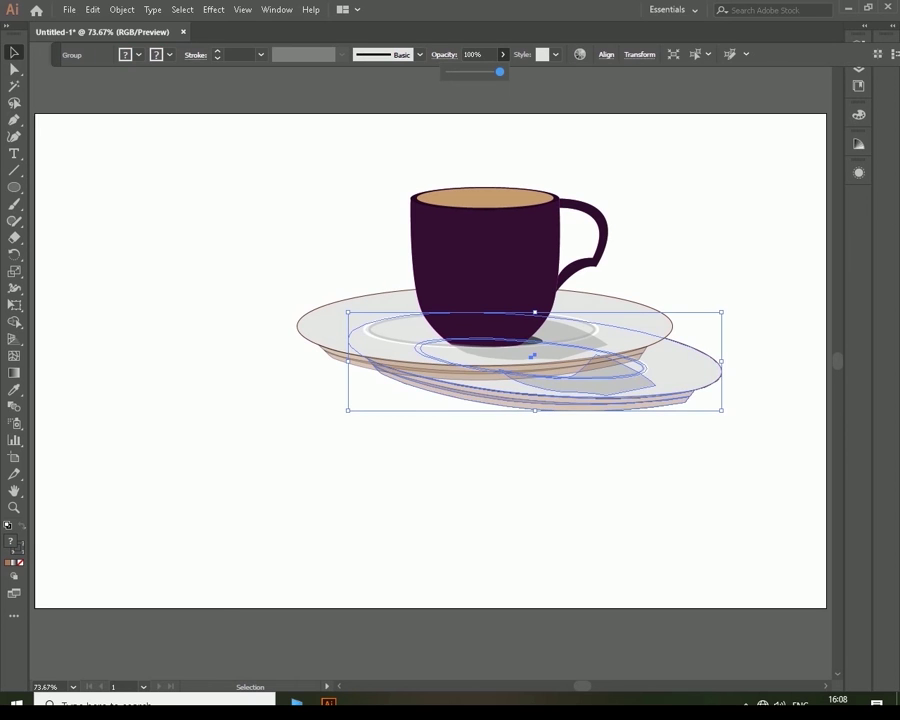
left_click_drag(471, 71, 460, 71)
key("shift+ctrl+a")
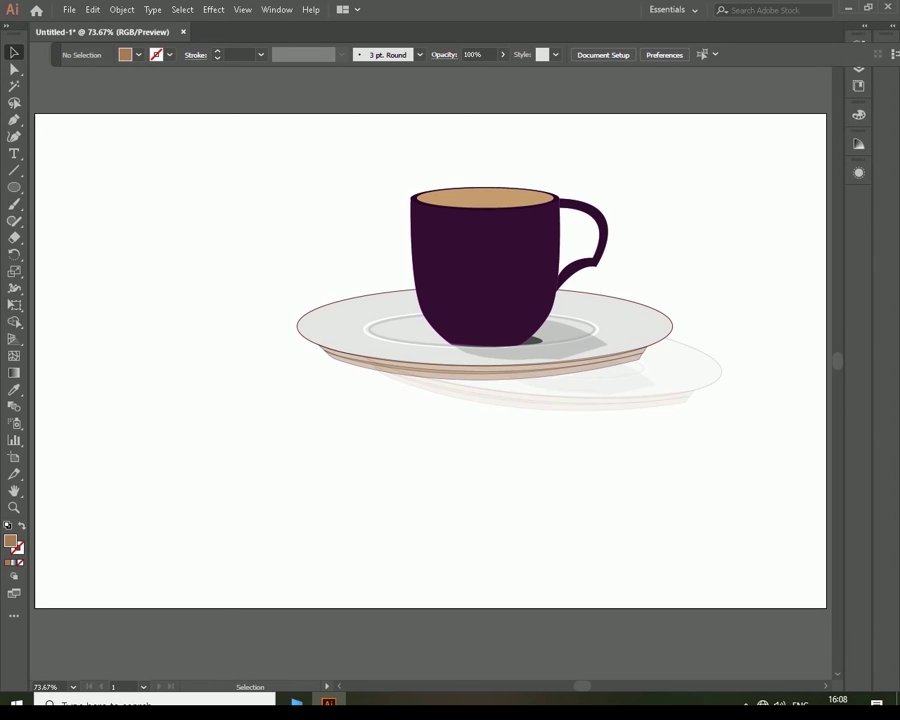
left_click(662, 398)
right_click(667, 399)
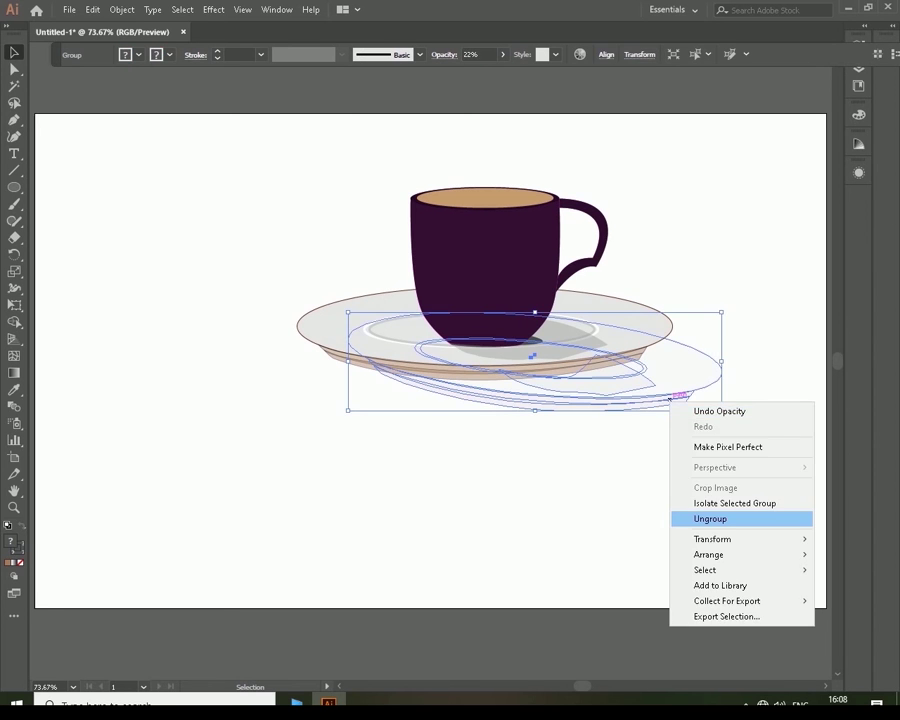
left_click(710, 516)
Step: Delete the rim paths from the ungrouped saucer copy, leaving the ellipse
key("shift+ctrl+a")
left_click(657, 404)
key("Delete")
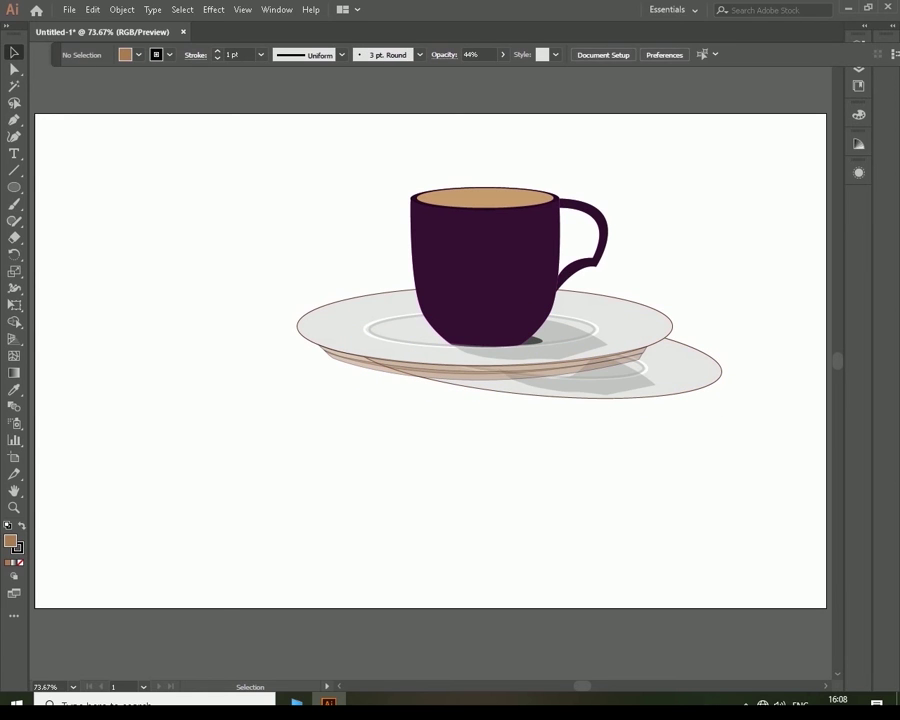
left_click(640, 372)
key("shift+ctrl+a")
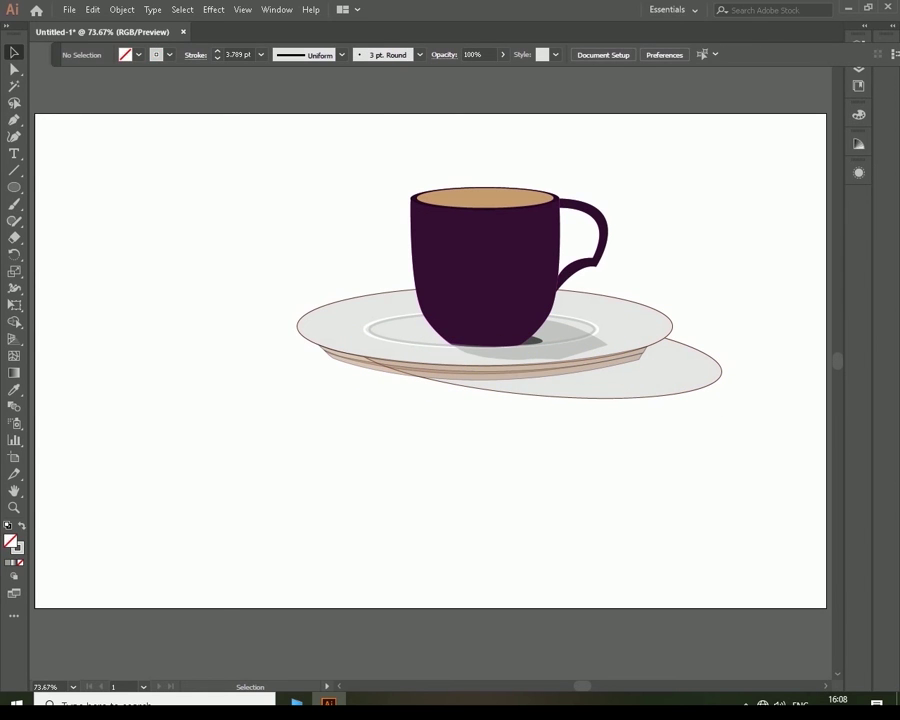
Step: Resize the remaining ellipse to span the area beneath the saucer
left_click(600, 390)
left_click_drag(530, 394, 529, 420)
left_click_drag(538, 315, 531, 292)
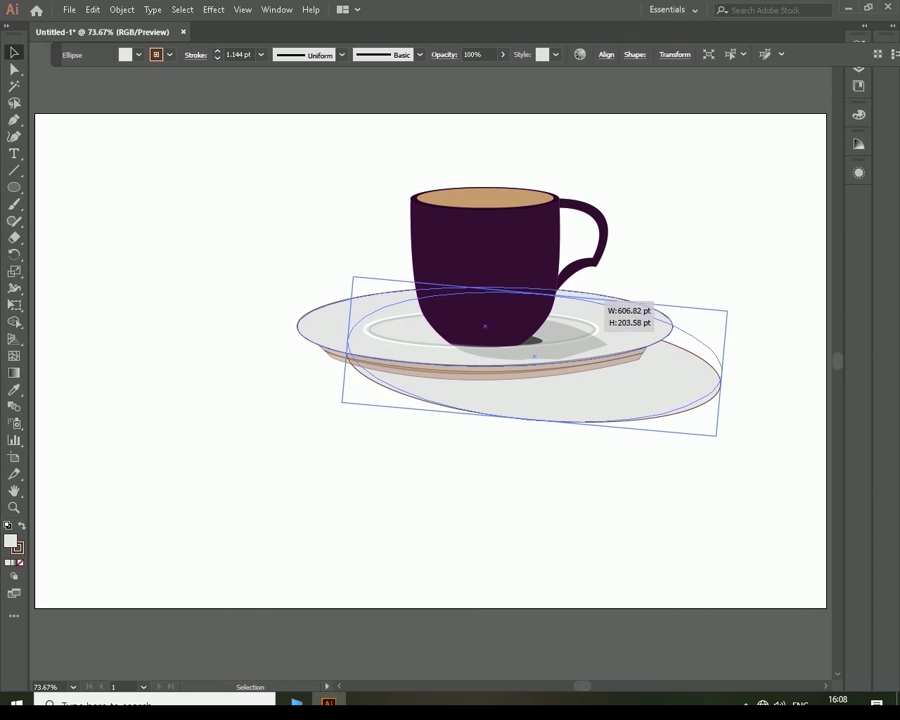
left_click_drag(720, 384, 703, 371)
left_click_drag(347, 339, 300, 340)
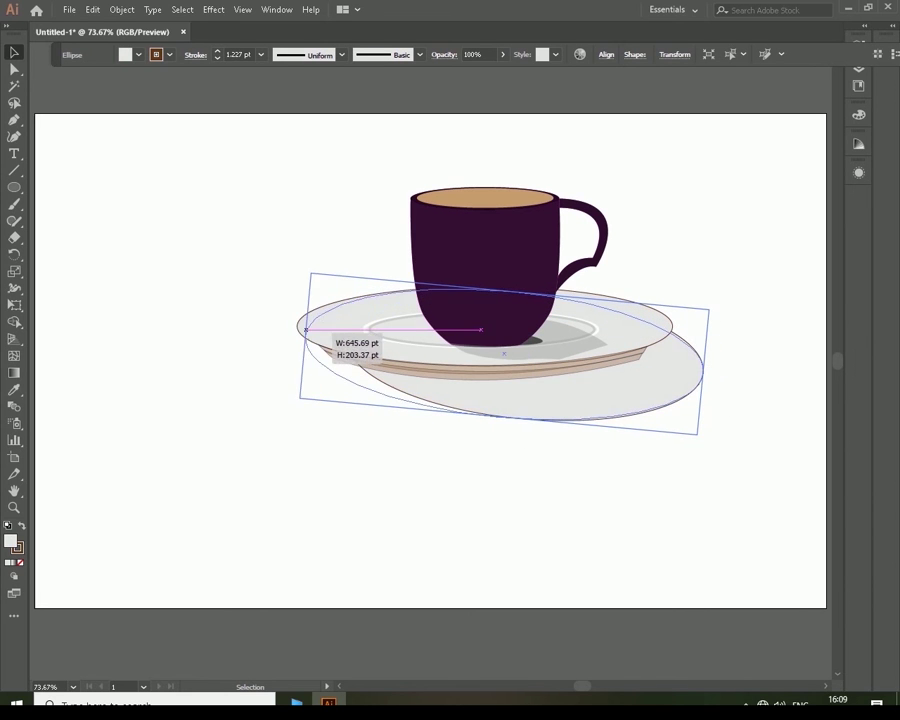
Step: Set the shadow ellipse's stroke to None
key("shift+ctrl+a")
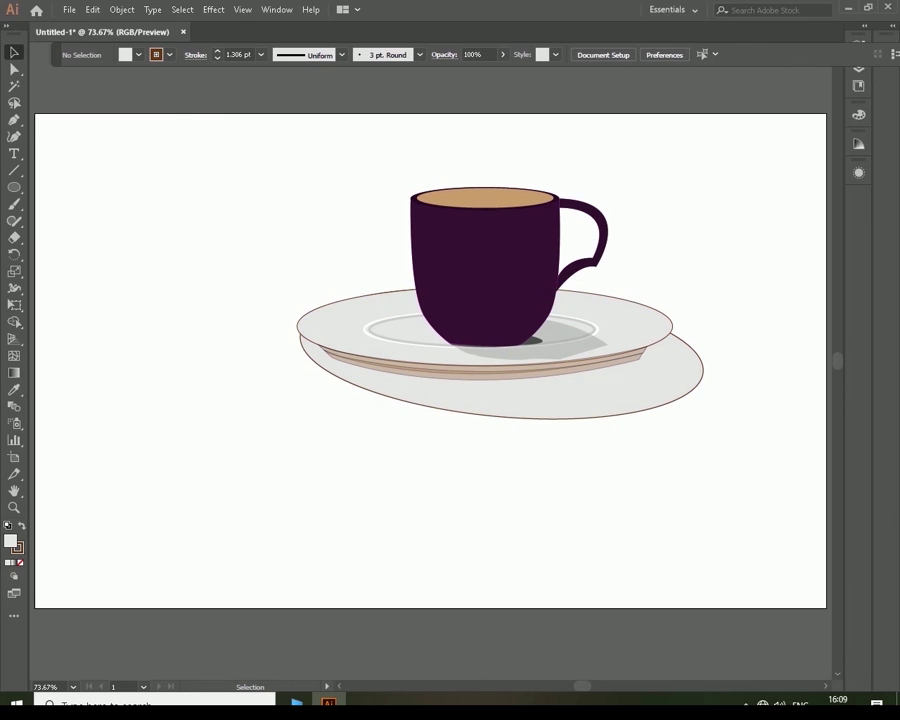
left_click(589, 416)
left_click(156, 54)
left_click(20, 79)
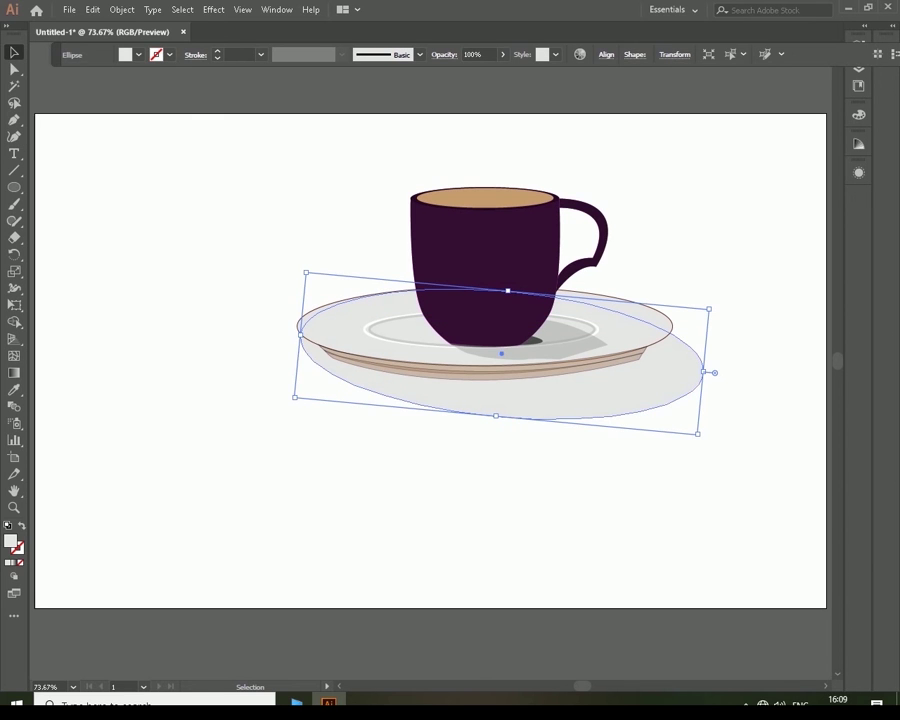
key("shift+ctrl+a")
Step: Move and narrow the shadow ellipse under the saucer and set its opacity to 40%
left_click_drag(501, 352, 514, 350)
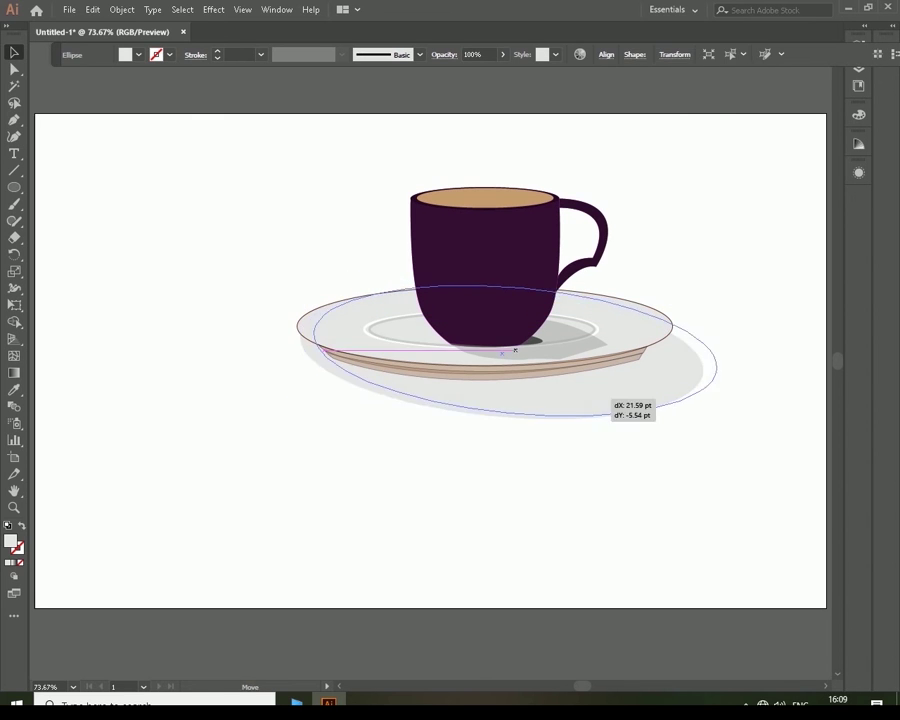
left_click_drag(722, 366, 708, 352)
left_click_drag(508, 352, 541, 355)
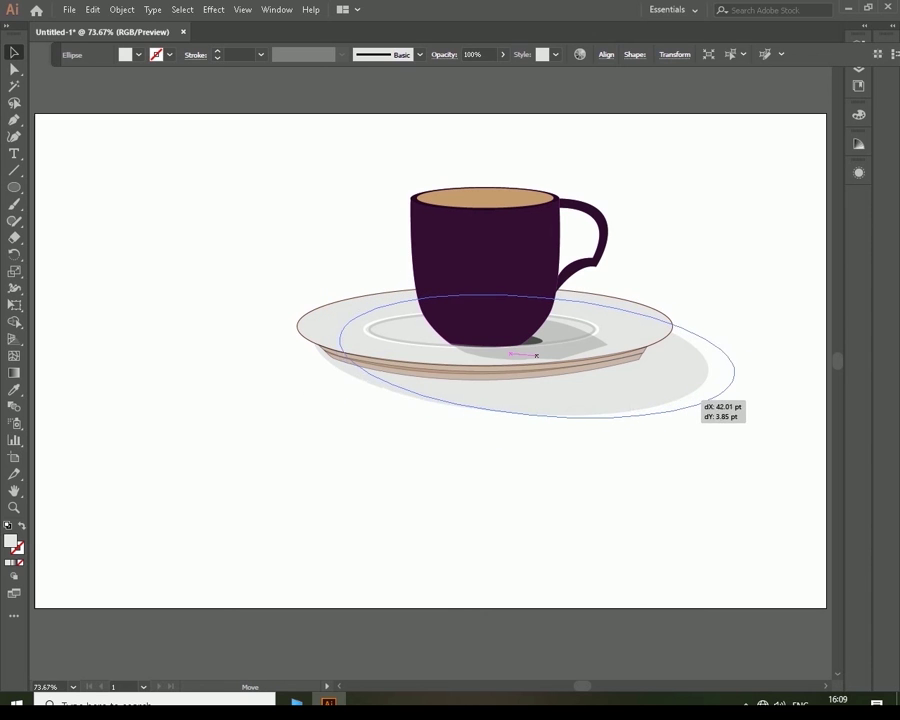
left_click(536, 356)
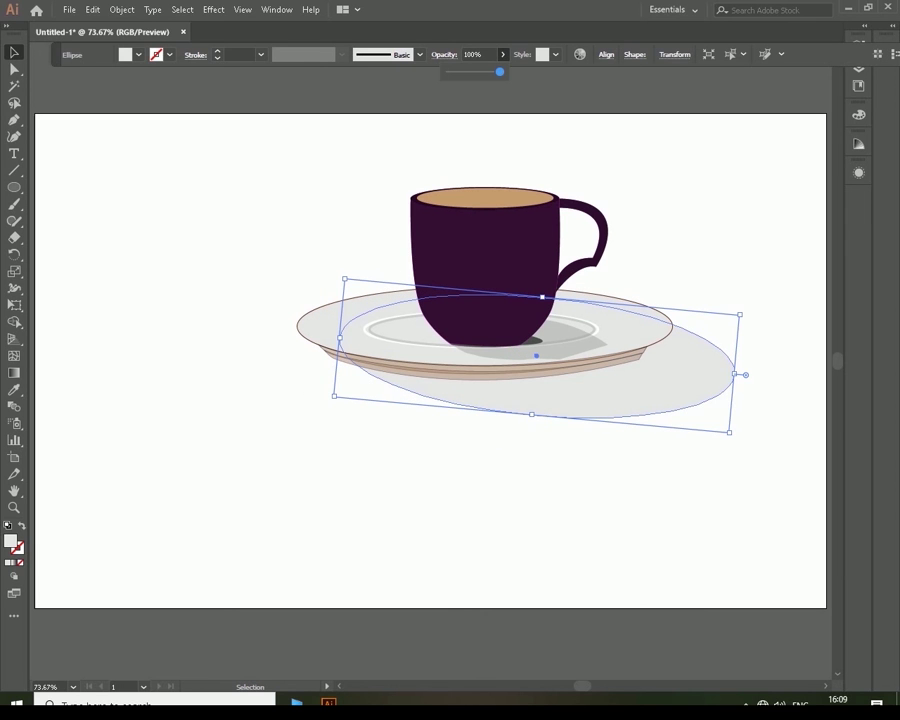
type("40")
key("Return")
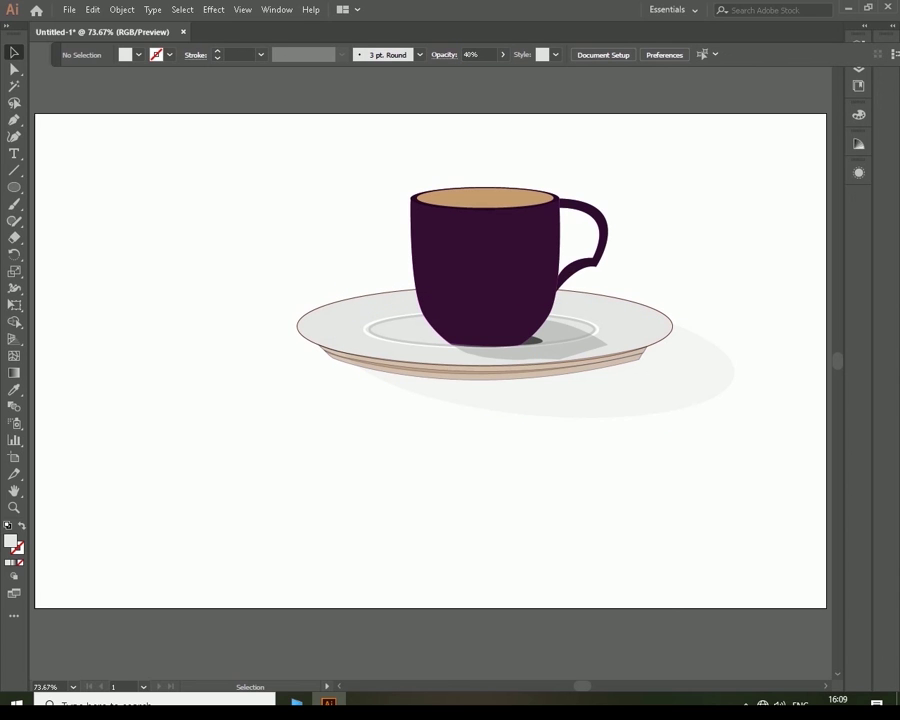
left_click(725, 372)
left_click_drag(742, 370, 665, 374)
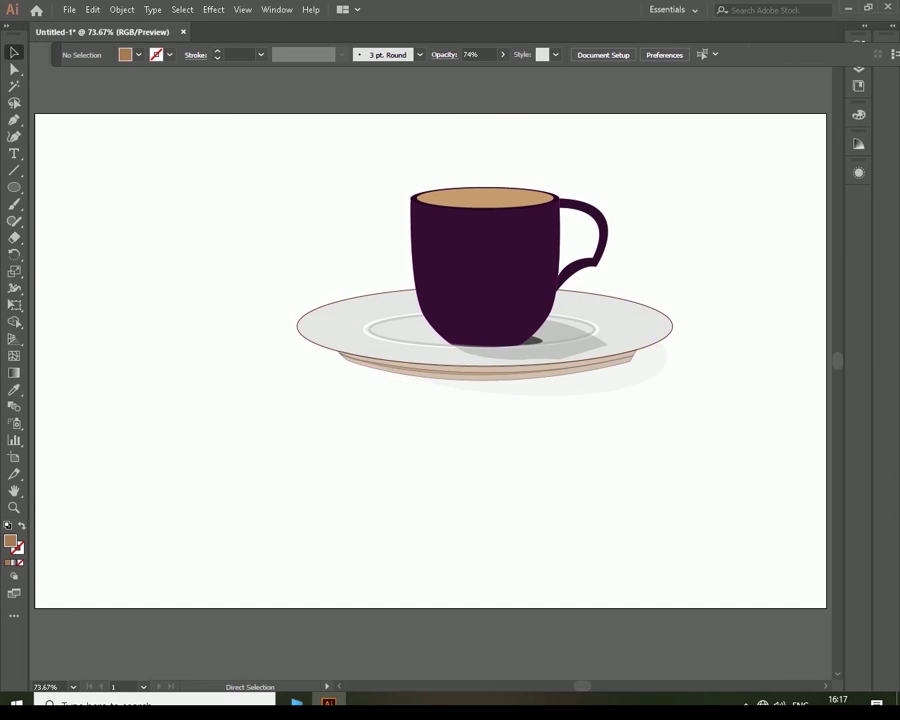
Step: Zoom in and begin a Pen shape along the coffee's front edge to the right rim
scroll(494, 159, "up", 3)
scroll(494, 159, "up", 2)
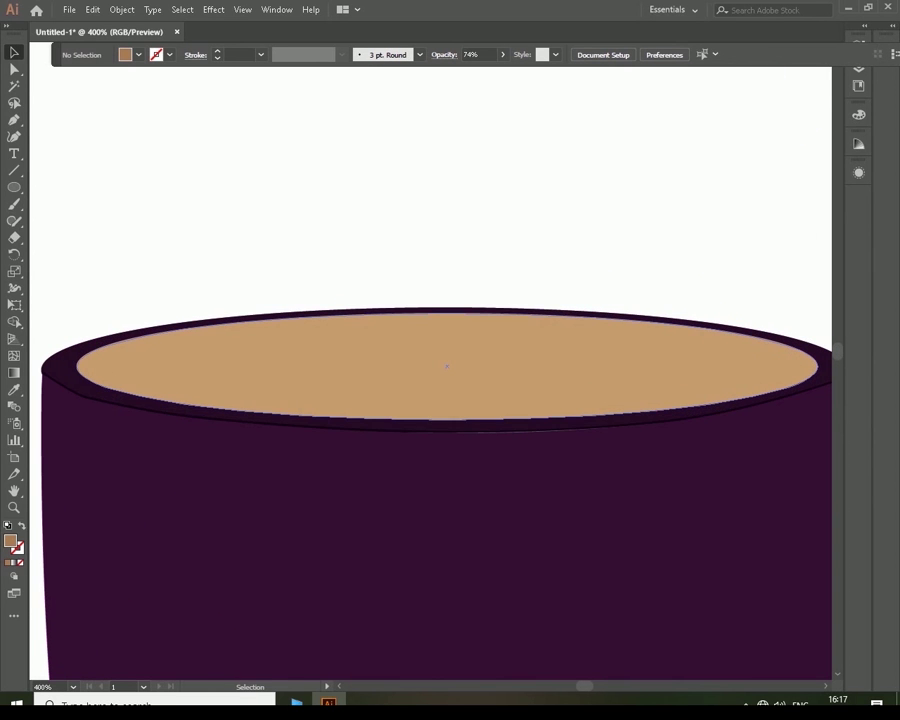
key("p")
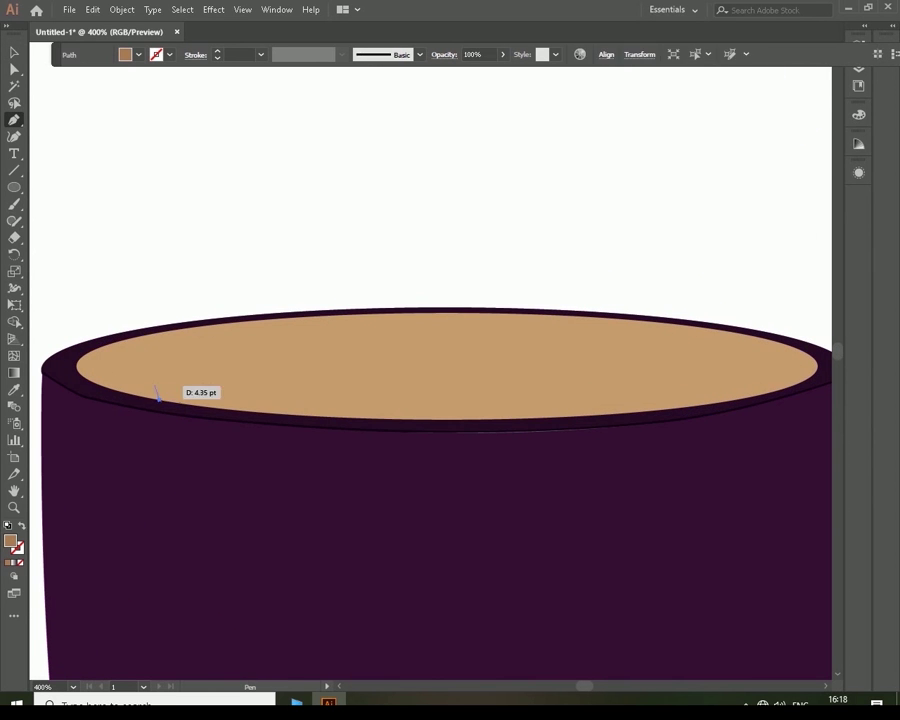
left_click_drag(155, 384, 176, 360)
left_click(432, 368)
left_click(580, 345)
left_click(668, 378)
left_click(653, 400)
left_click(688, 407)
left_click_drag(799, 349, 870, 390)
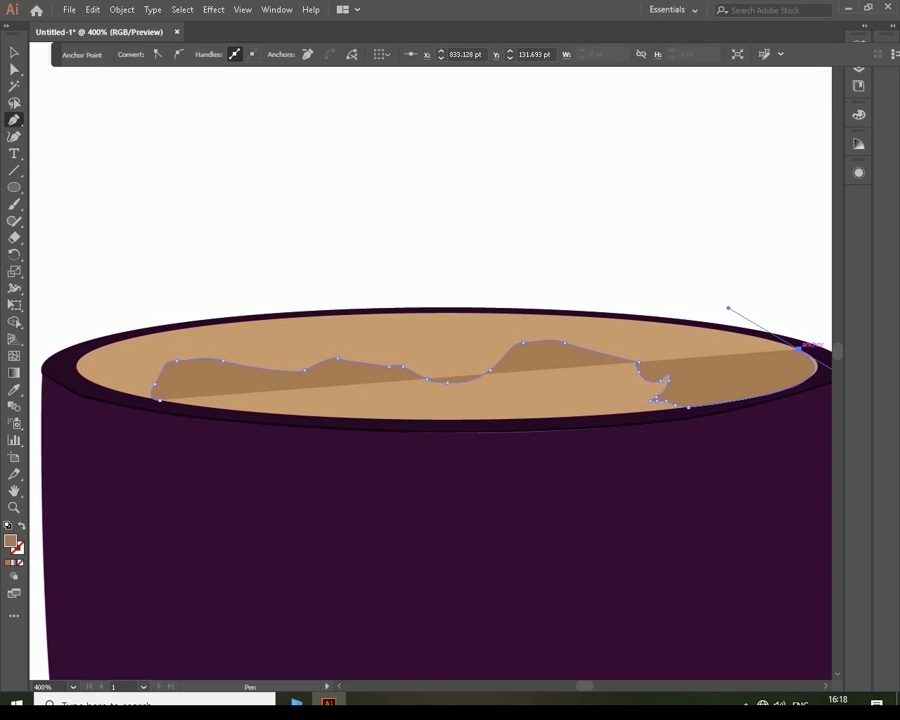
Step: Trace the shape back along the far coffee rim and close it at its start
left_click(769, 340)
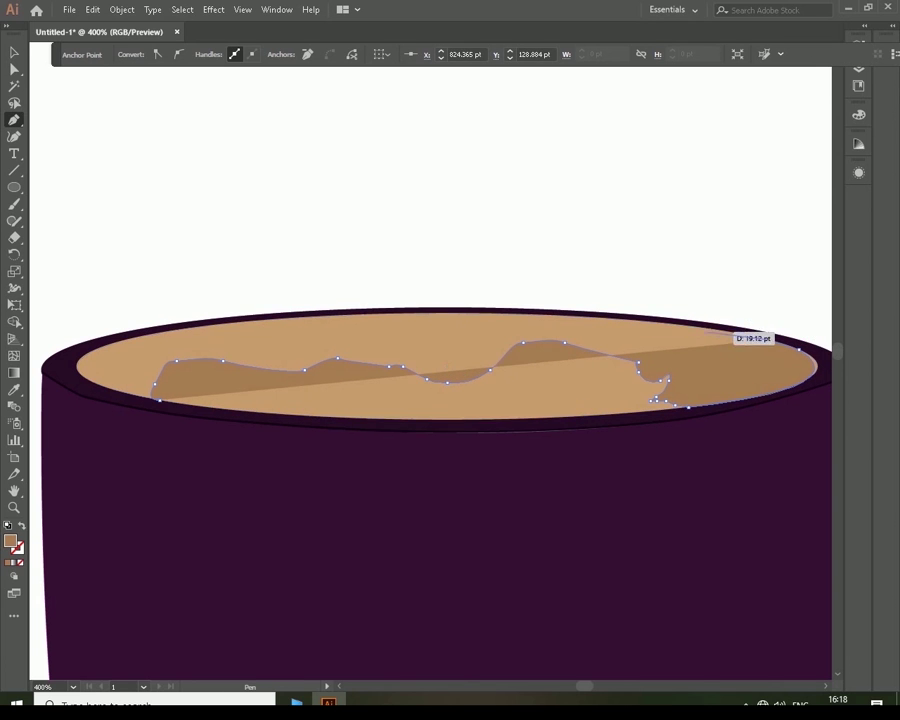
left_click(696, 325)
left_click(606, 318)
left_click(531, 313)
left_click(447, 313)
left_click(386, 313)
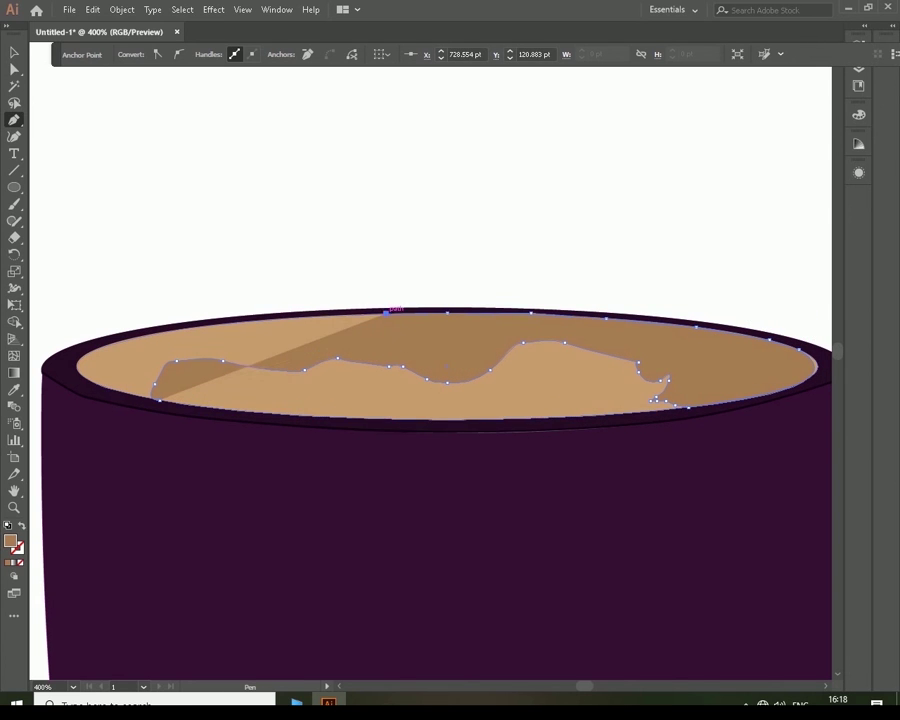
left_click(323, 316)
left_click(208, 325)
left_click(122, 341)
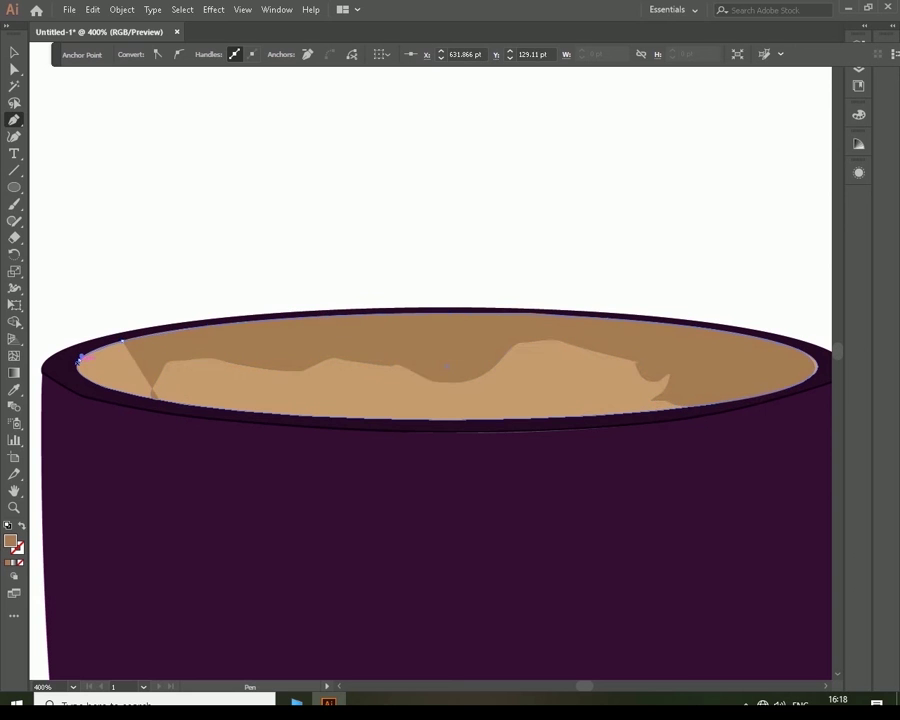
left_click(79, 366)
left_click(89, 380)
left_click(130, 395)
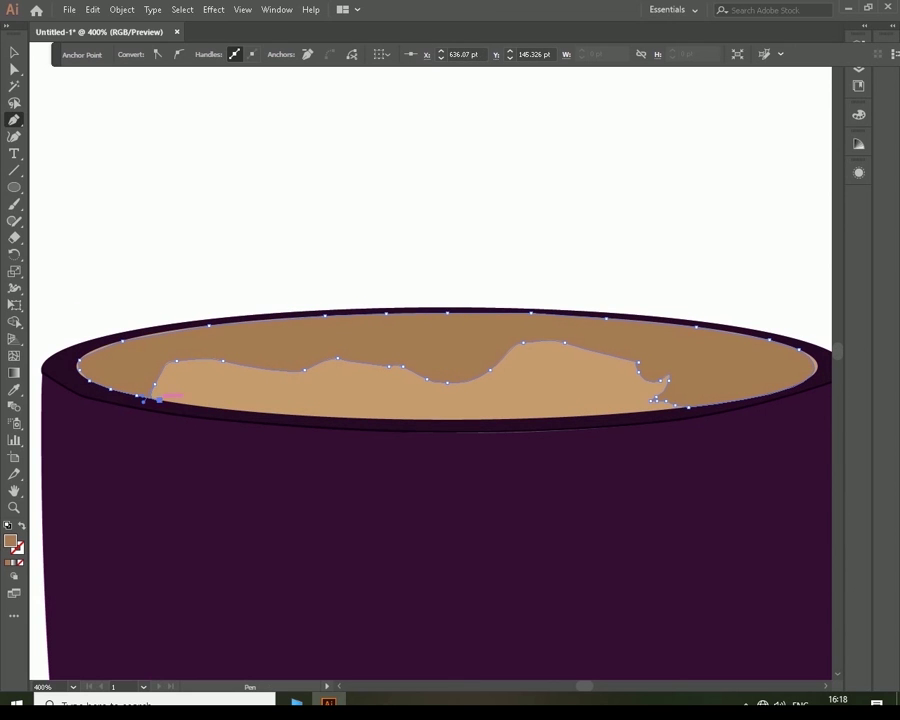
left_click(145, 400, "ctrl")
Step: Apply the Distort & Transform Roughen effect to the new coffee shape
key("v")
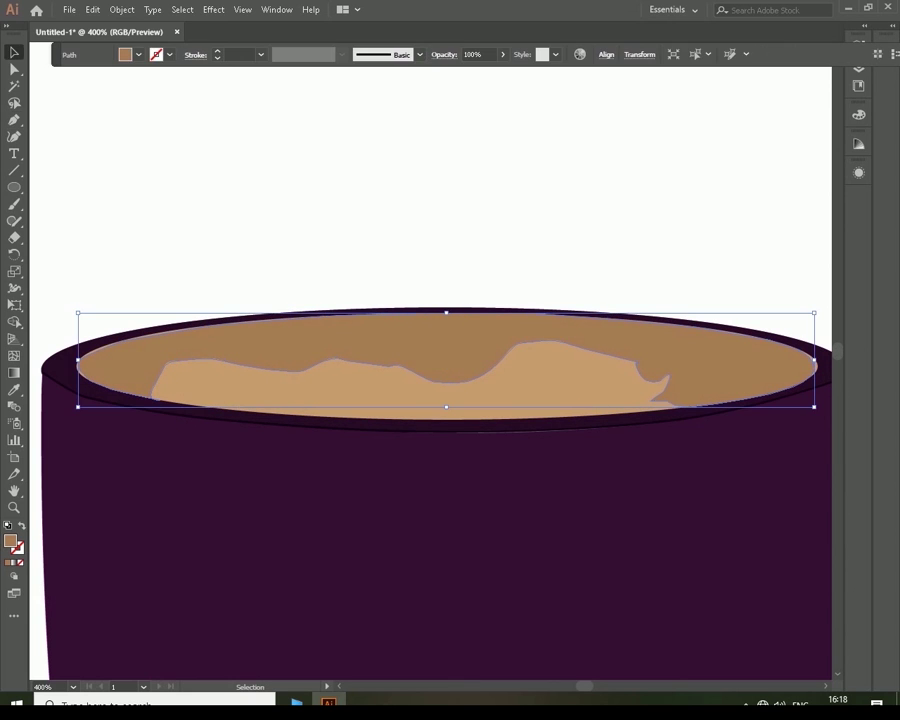
left_click(503, 54)
left_click(500, 240)
key("ctrl+z")
left_click(213, 9)
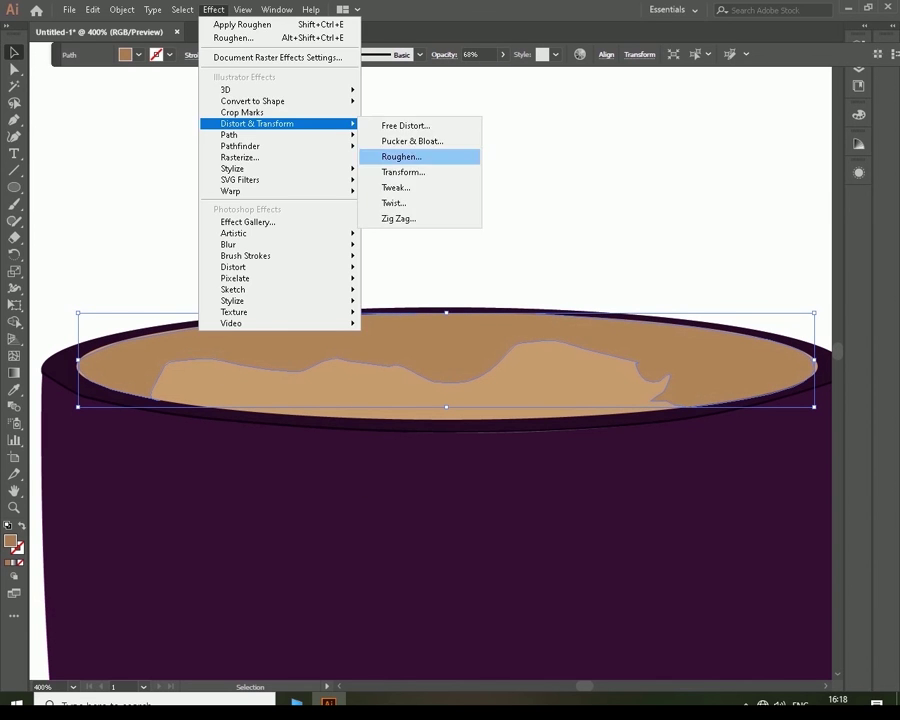
left_click(404, 155)
key("Return")
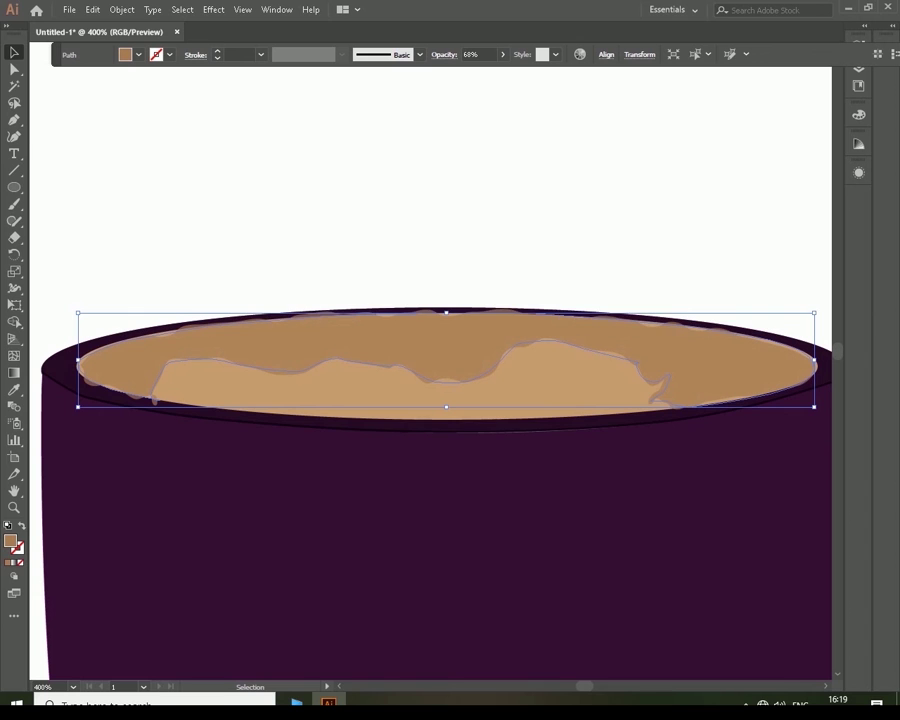
Step: Shrink the roughened patch inside the rim and Alt-drag a smaller copy onto the coffee
left_click_drag(435, 312, 435, 320)
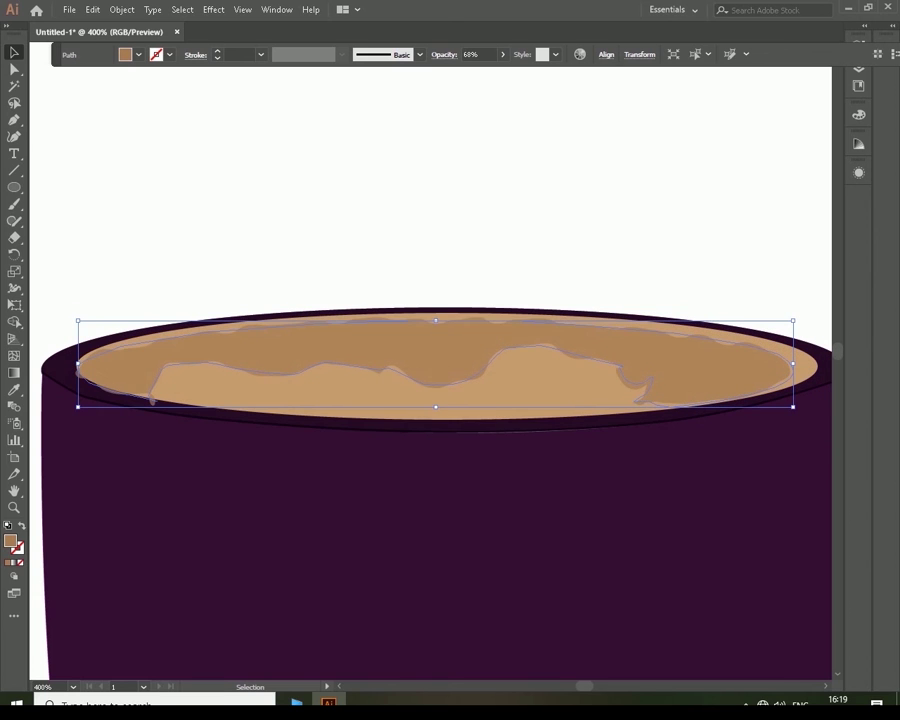
left_click_drag(78, 363, 93, 363)
left_click_drag(438, 406, 443, 392)
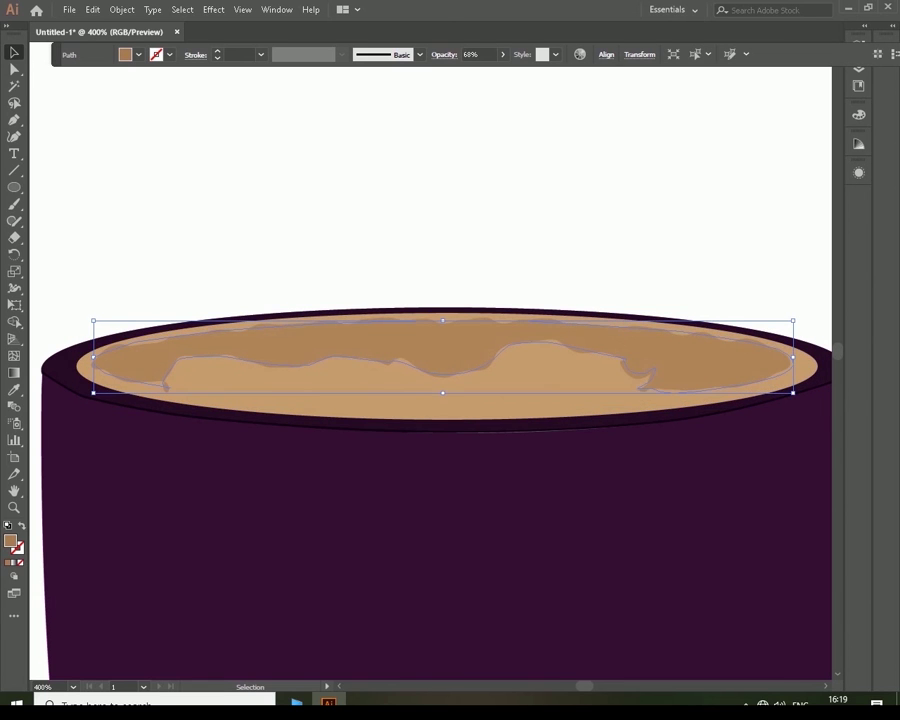
left_click_drag(657, 356, 610, 190)
left_click_drag(744, 195, 295, 200)
mouse_move(250, 192)
left_mouse_down()
mouse_move(401, 388)
mouse_move(393, 400)
mouse_move(336, 393)
mouse_move(555, 390)
left_mouse_up()
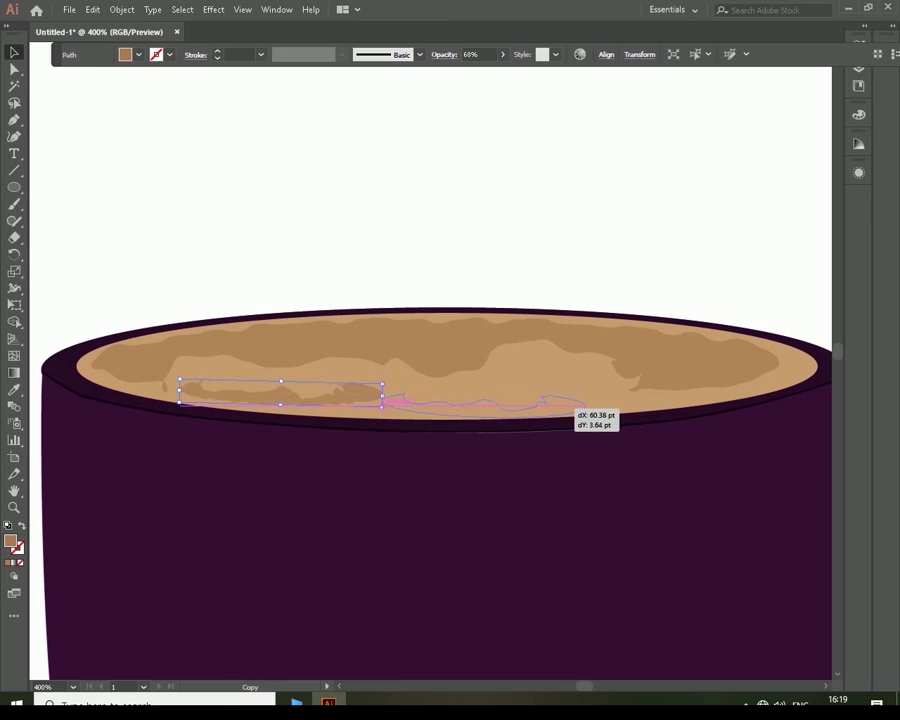
left_click_drag(608, 404, 608, 393)
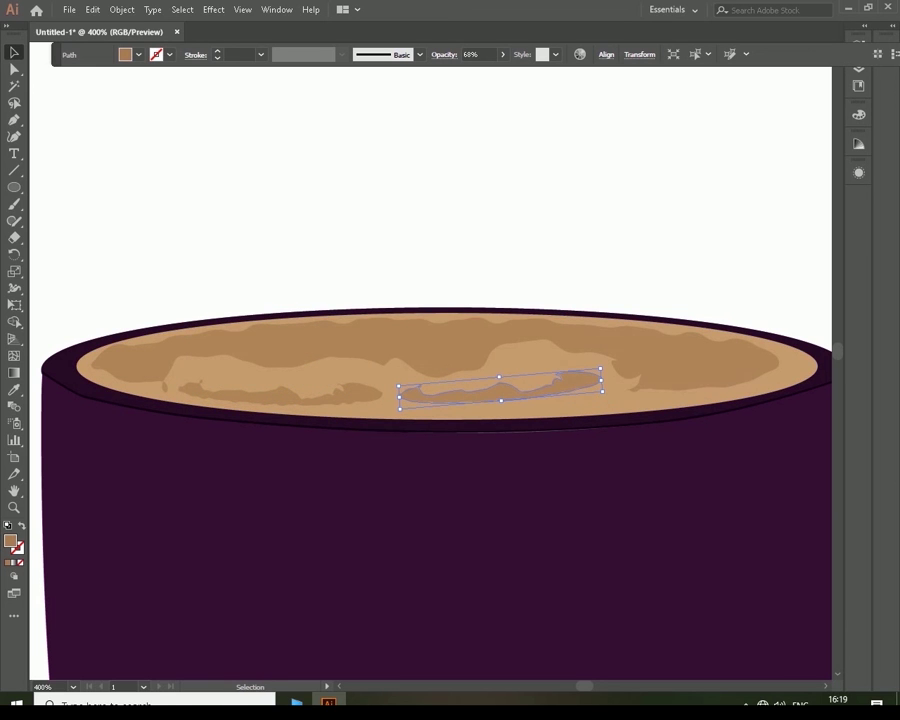
Step: Lower the brown patches' opacity to 43% and zoom out to the whole cup
left_click(502, 54)
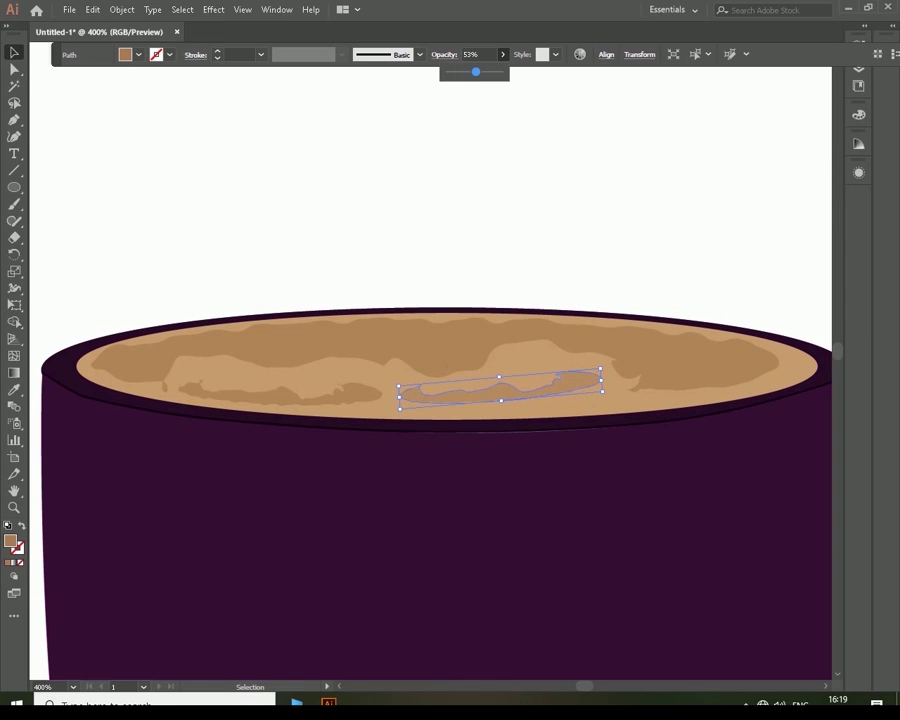
left_click(280, 392)
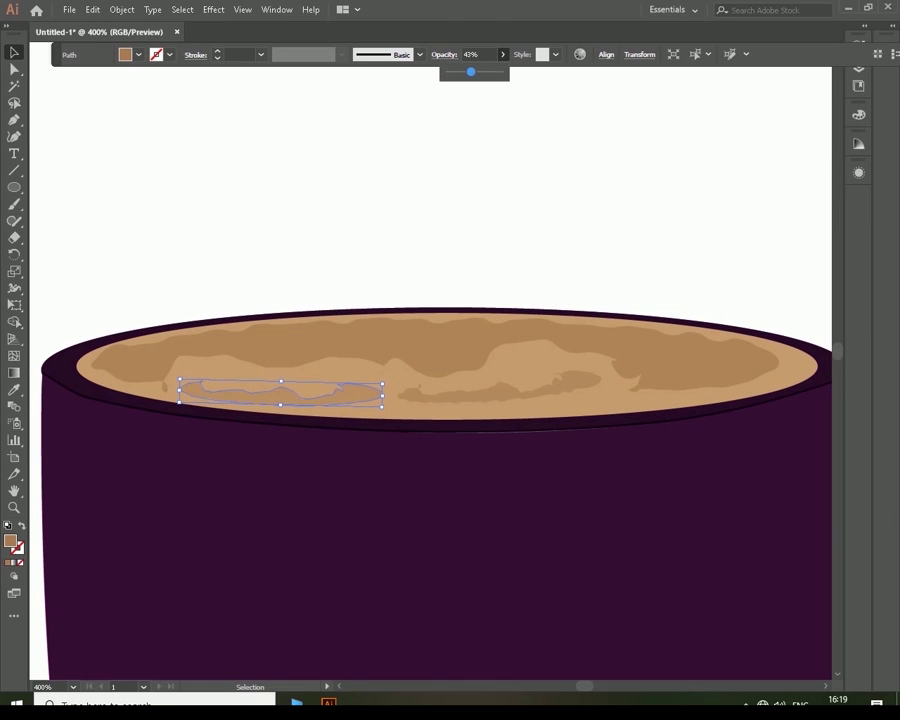
left_click(198, 276)
key("ctrl+0")
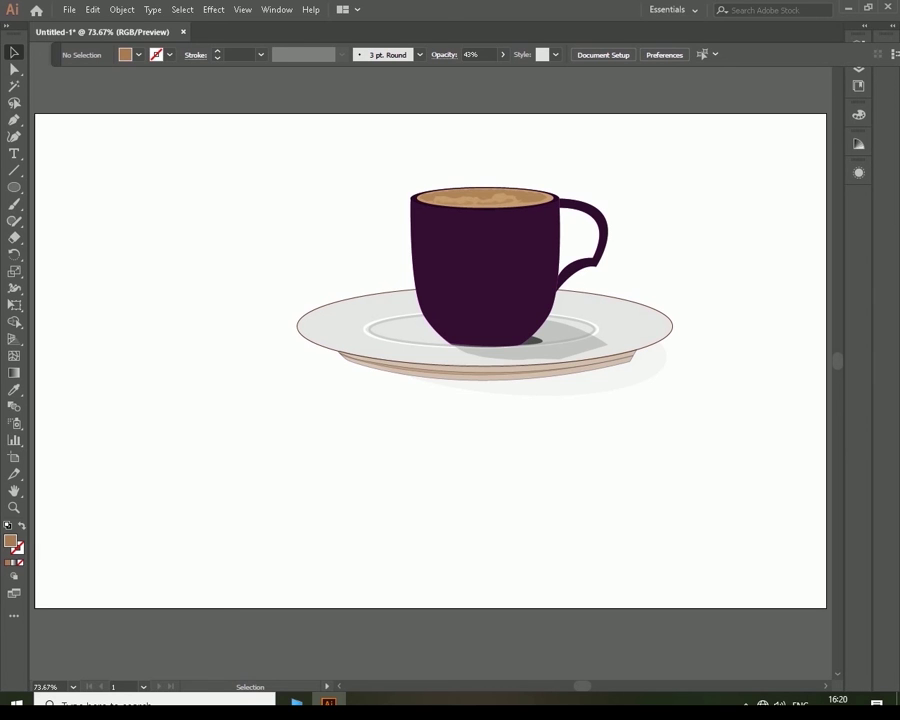
Step: Group the cup and saucer and move the group to the left
left_click_drag(249, 142, 485, 243)
right_click(624, 357)
left_click(678, 442)
left_click_drag(430, 250, 255, 262)
mouse_move(436, 358)
left_mouse_down()
mouse_move(448, 442)
mouse_move(436, 443)
left_mouse_up()
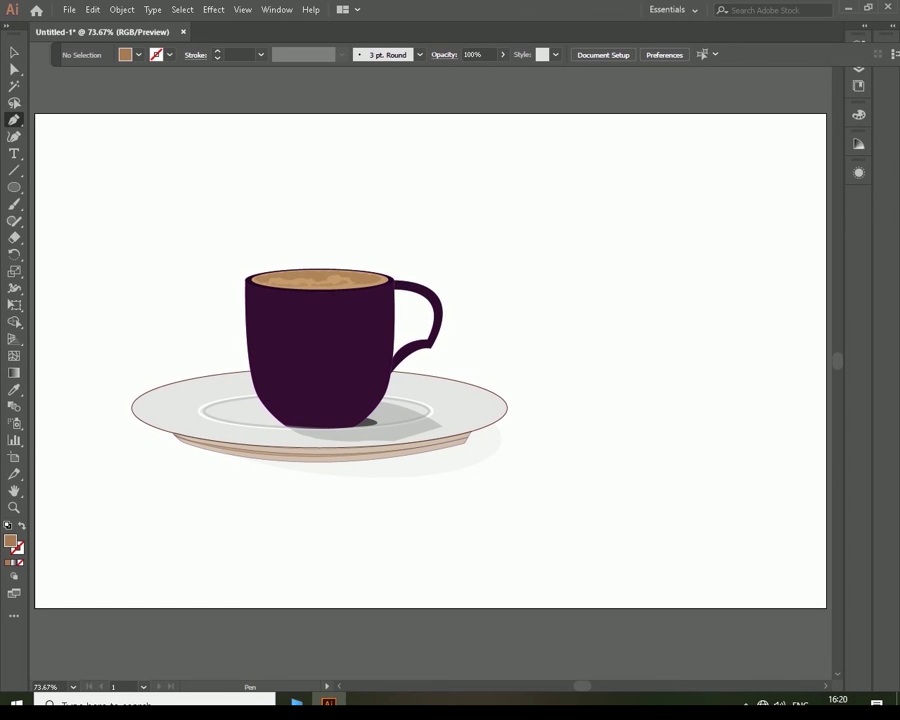
Step: Draw a wavy steam path with the Pen tool to the right of the cup
left_click(632, 152)
left_click_drag(620, 258, 627, 344)
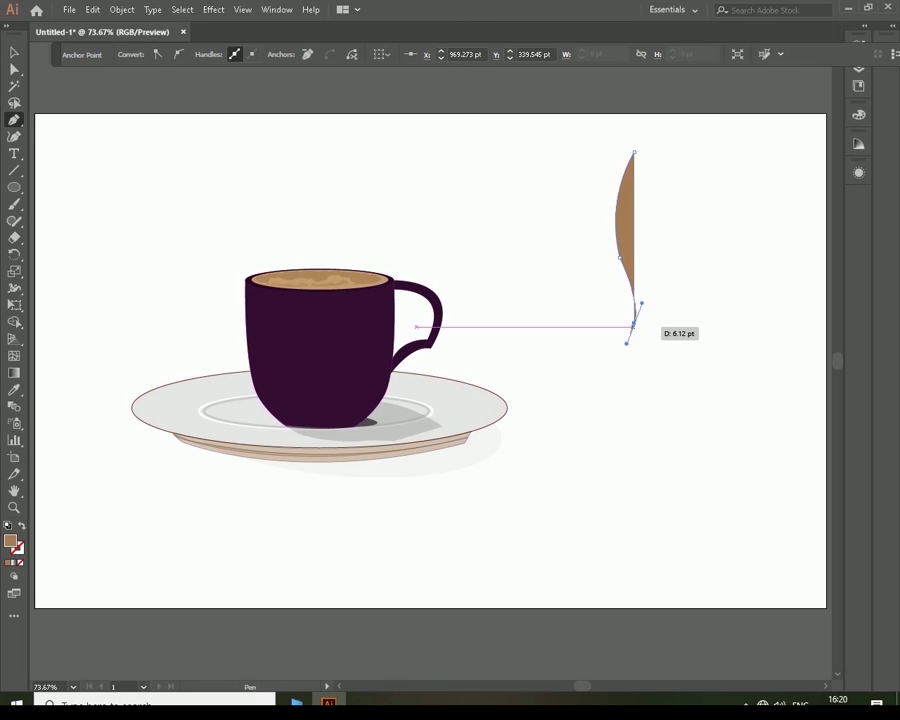
left_click(614, 378)
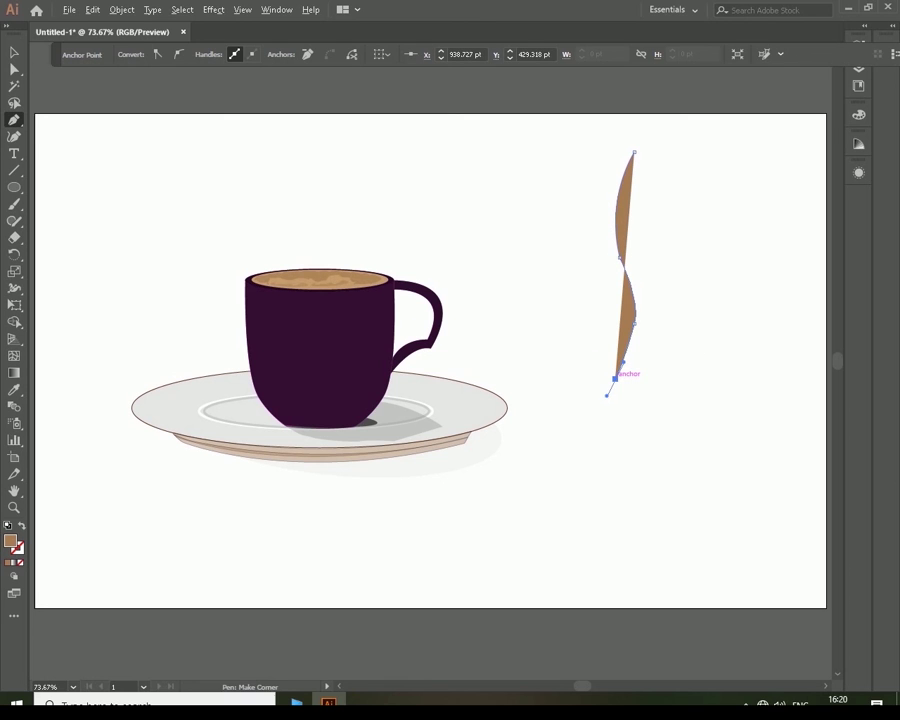
left_click_drag(601, 456, 604, 477)
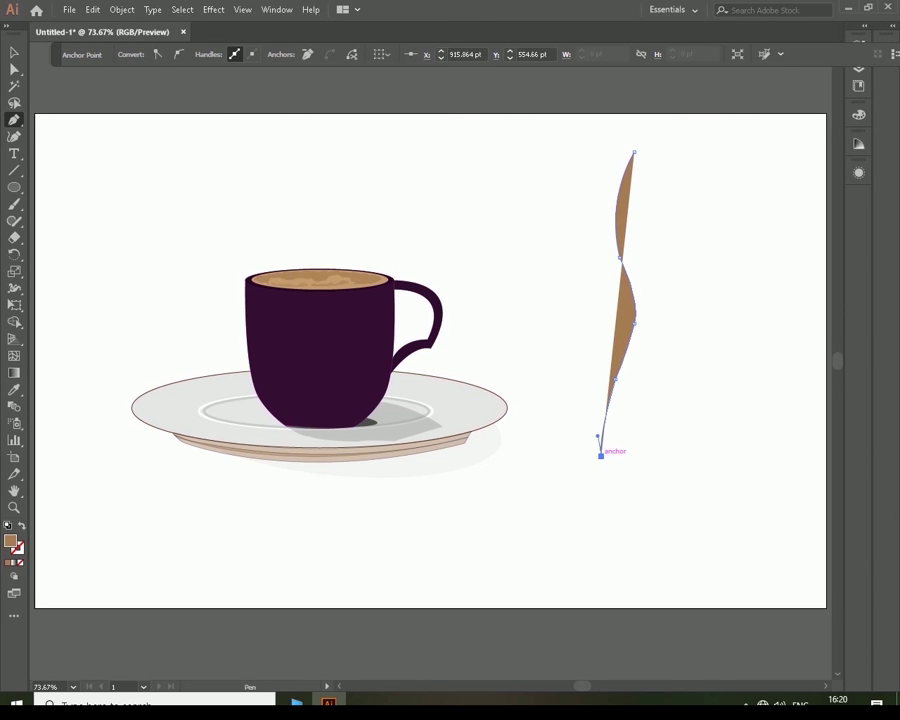
key("v")
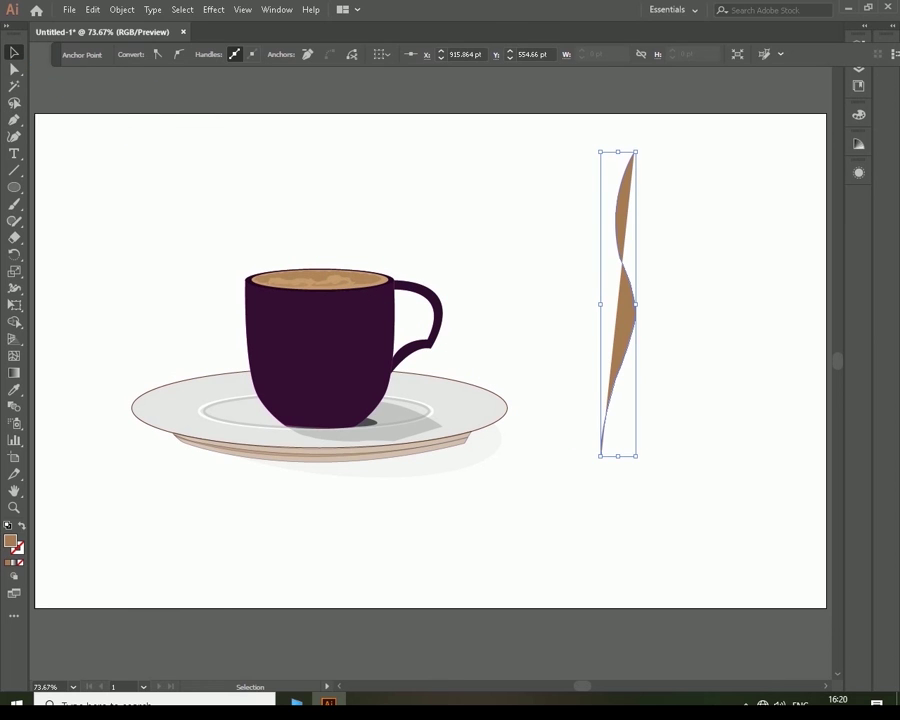
Step: Give the steam path no fill, a grey 20 pt stroke and about 23% opacity
left_click(632, 322)
left_click(125, 54)
left_click(20, 77)
left_click(125, 54)
left_click(68, 131)
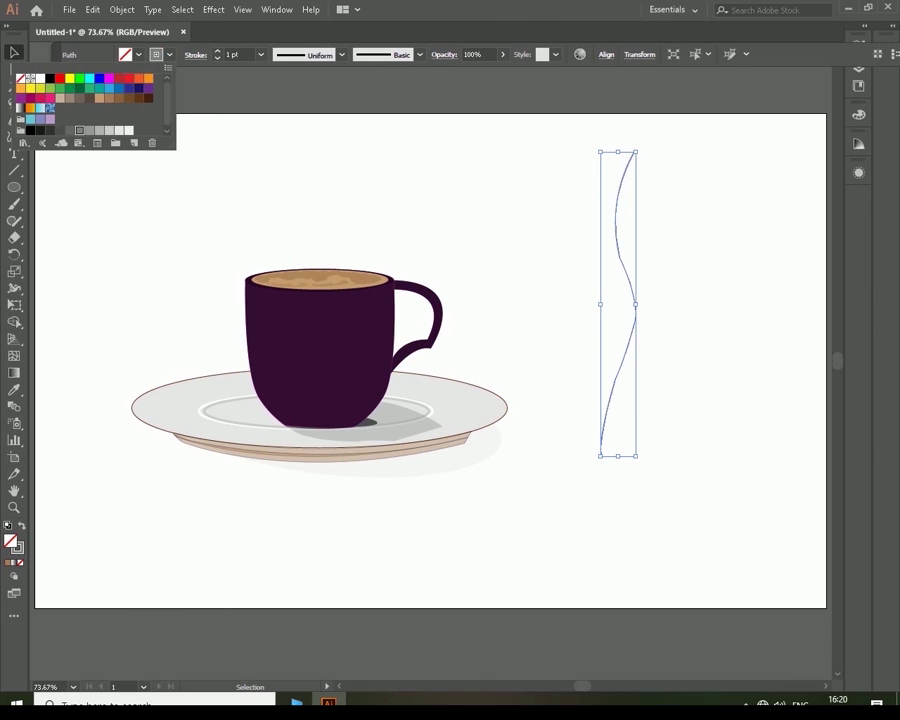
left_click(260, 54)
left_click(280, 327)
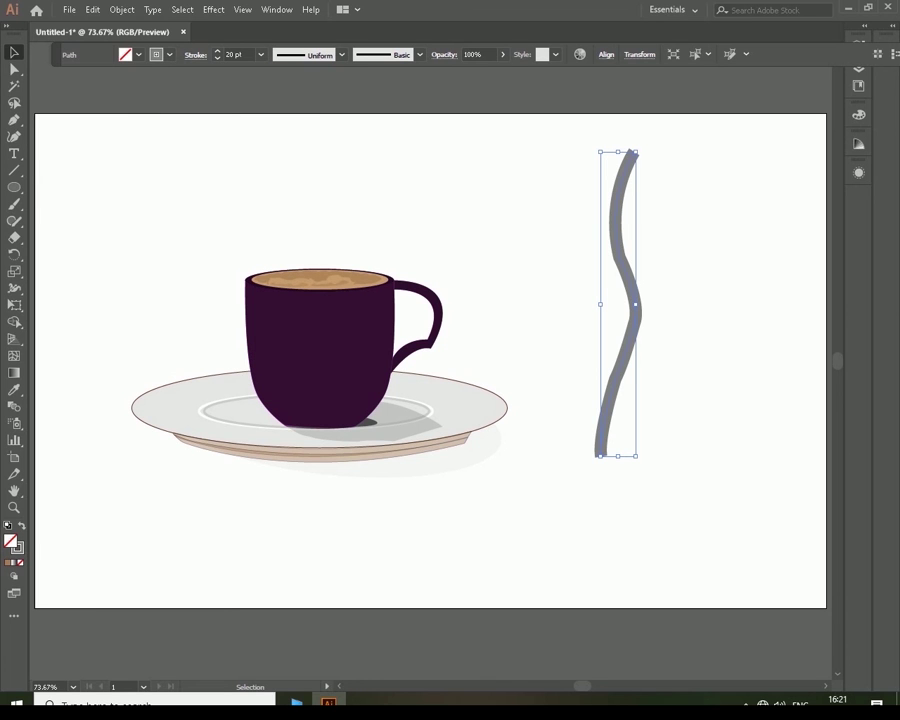
left_click_drag(500, 72, 470, 72)
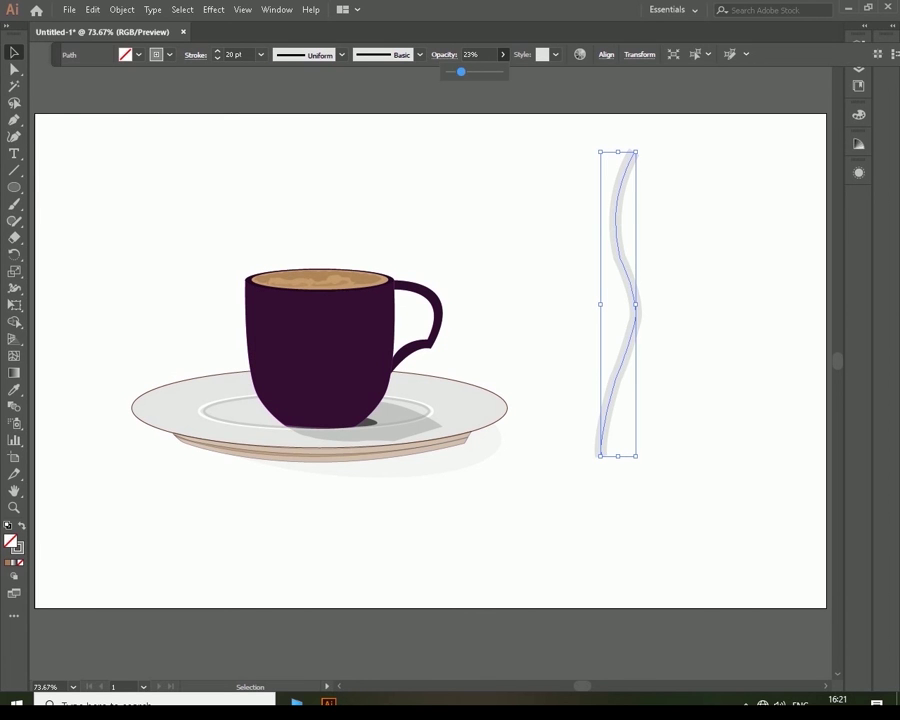
left_click(580, 409)
Step: Duplicate, shrink and place the steam lines above the coffee, then start a path on the cup
left_click_drag(620, 304, 767, 304)
mouse_move(580, 158)
left_mouse_down()
mouse_move(790, 452)
mouse_move(720, 250)
mouse_move(310, 215)
mouse_move(328, 258)
left_mouse_up()
key("ctrl+shift+a")
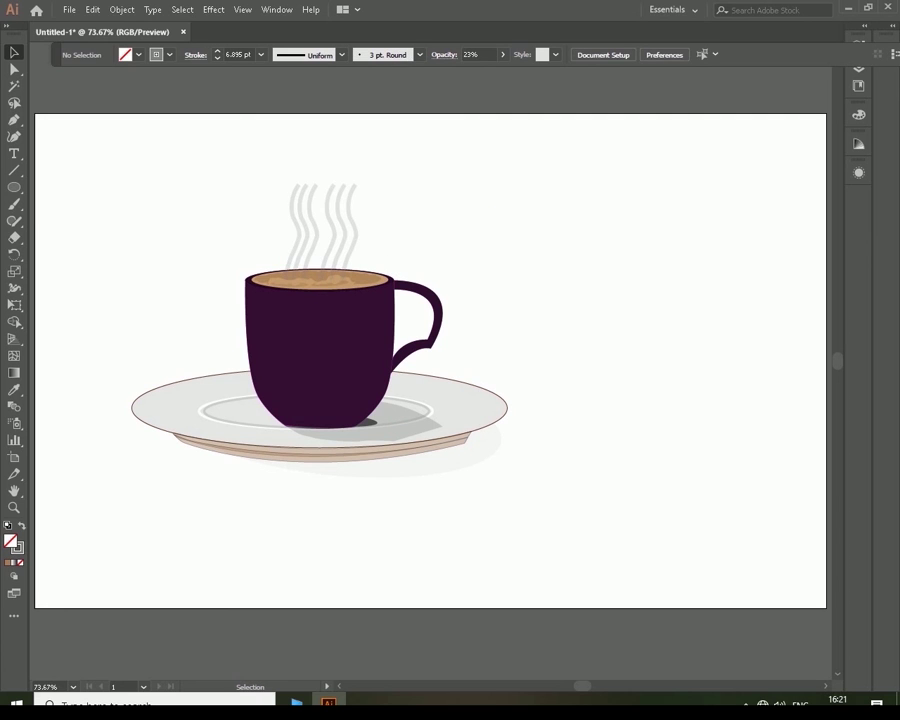
left_click(343, 237)
left_click_drag(261, 183, 355, 237)
mouse_move(321, 184)
left_mouse_down()
mouse_move(321, 245)
mouse_move(355, 225)
mouse_move(335, 208)
mouse_move(332, 222)
left_mouse_up()
key("ctrl+shift+a")
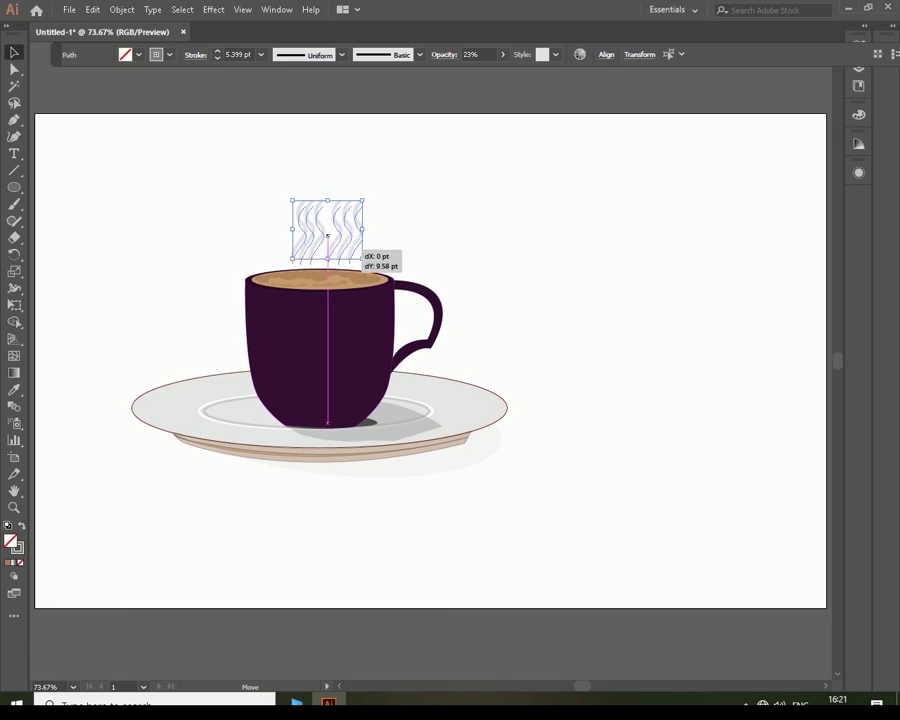
key("ctrl+shift+a")
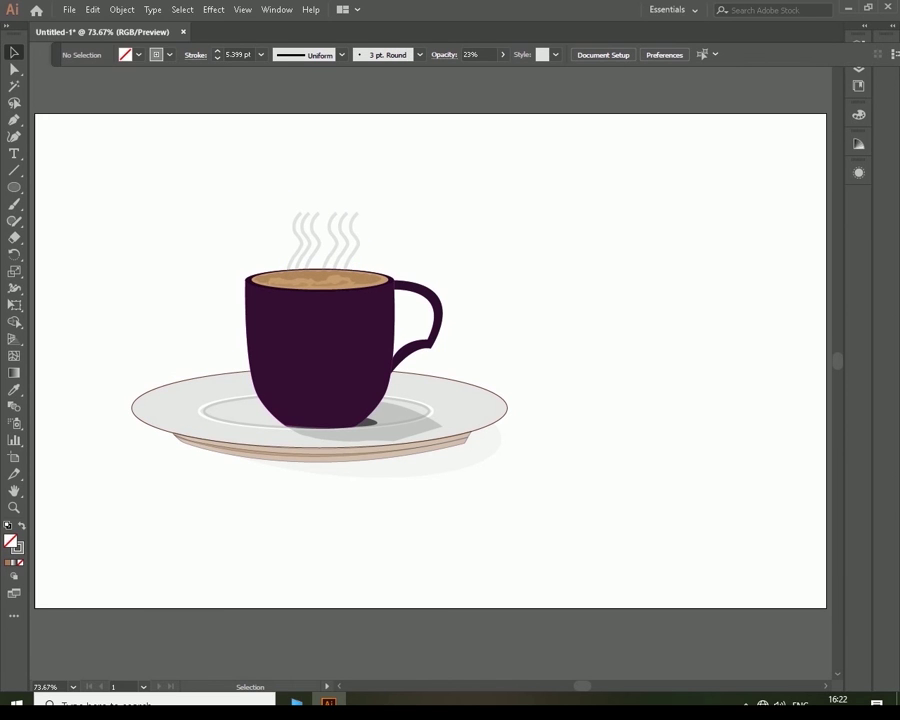
left_click(252, 306)
mouse_move(251, 356)
left_mouse_down()
mouse_move(257, 384)
mouse_move(306, 414)
left_mouse_up()
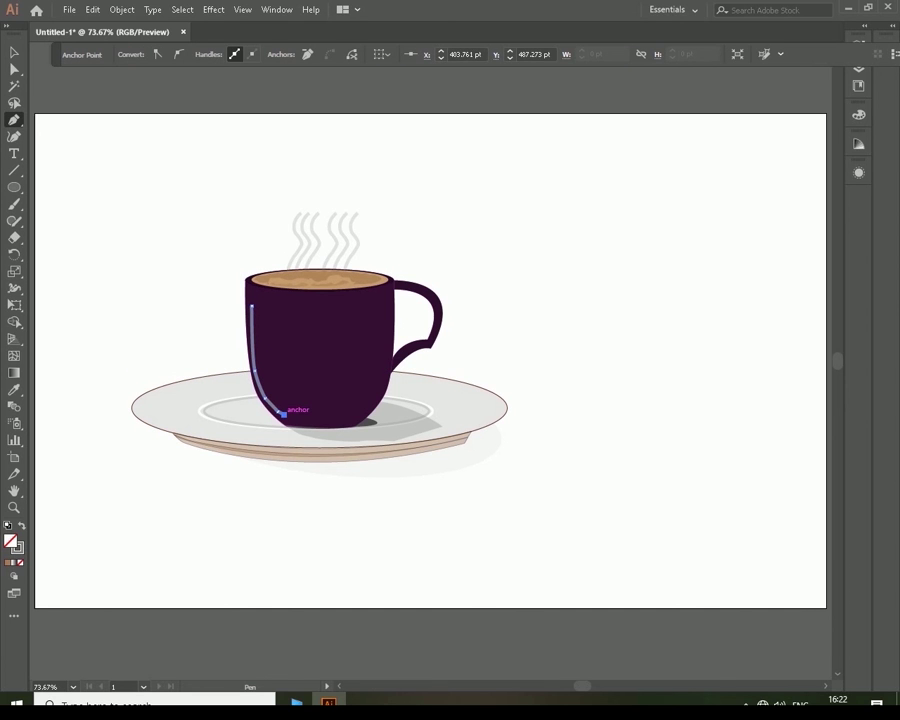
Step: Close the shading shape on the cup's left side, remove its stroke and fill it black
left_click(252, 306)
key("v")
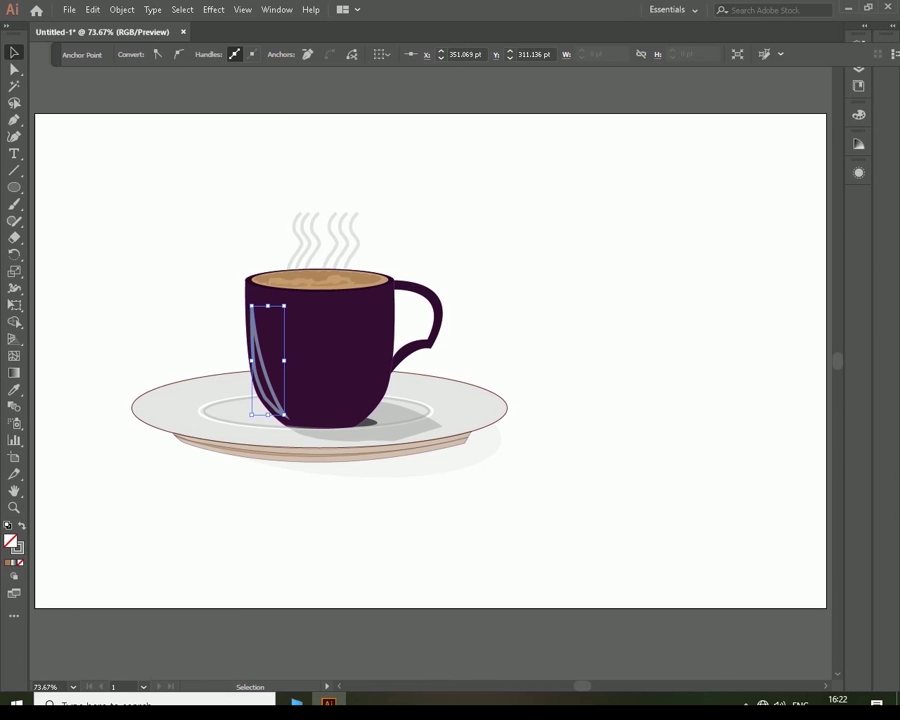
left_click(185, 248)
left_click(256, 340)
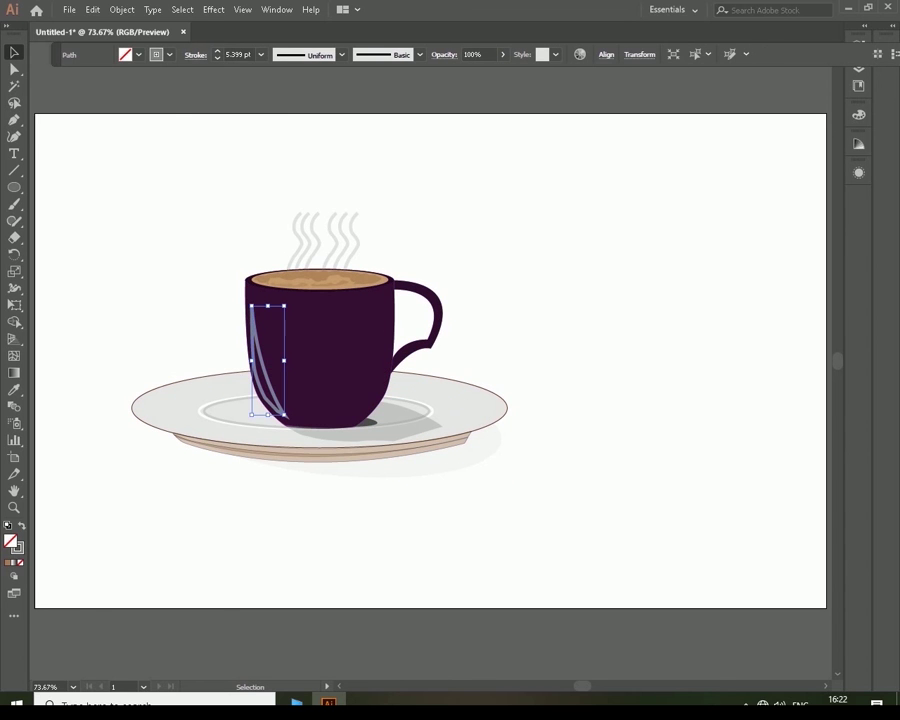
left_click(169, 54)
left_click(23, 78)
left_click(156, 54)
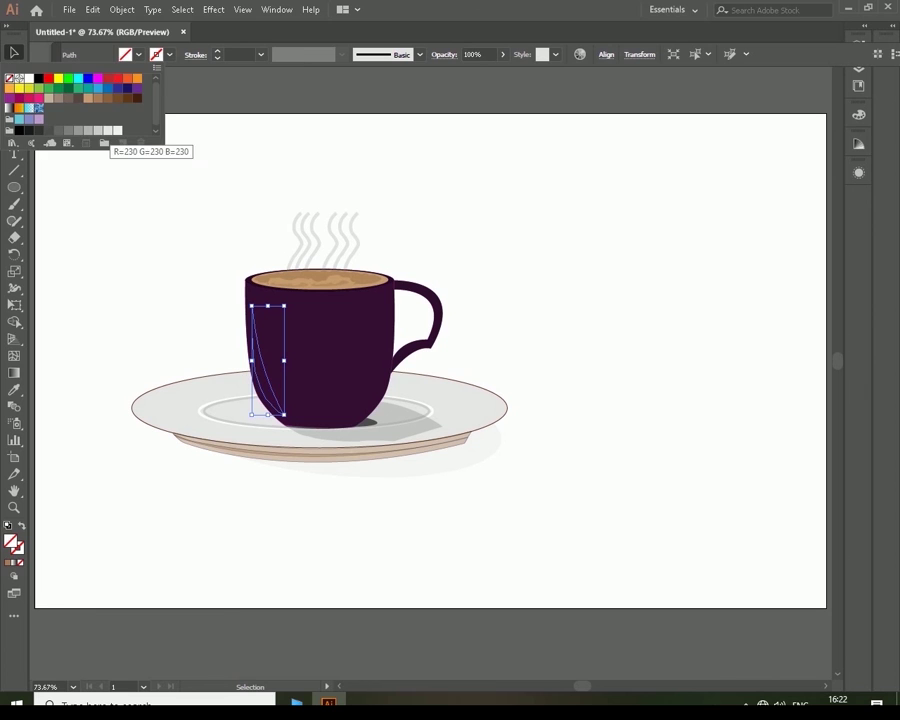
left_click(108, 131)
left_click(38, 78)
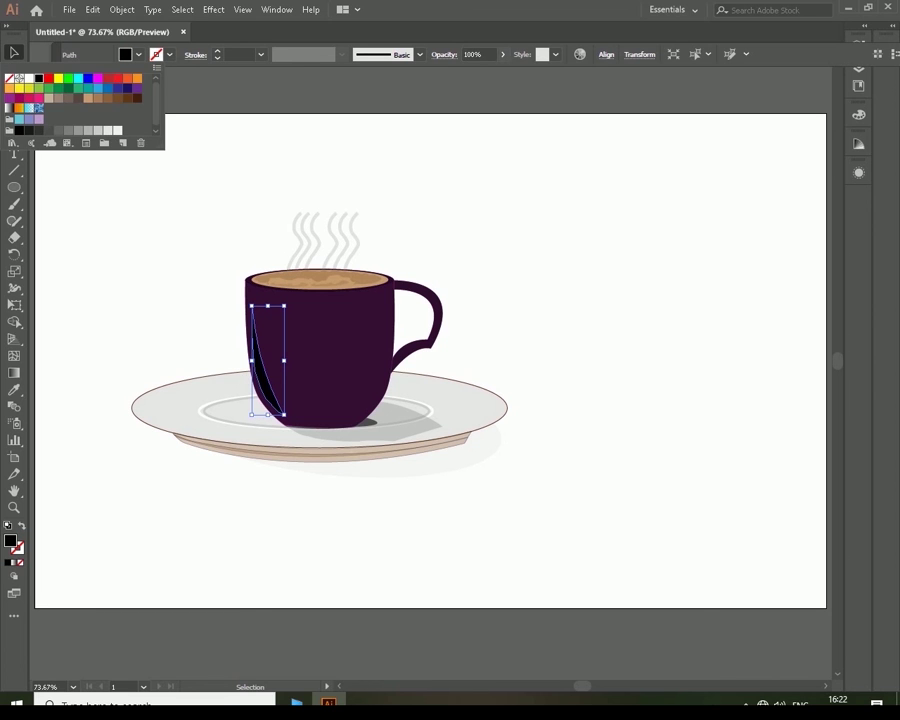
Step: Lower the left shading's opacity and soften it with a Gaussian Blur
left_click(502, 54)
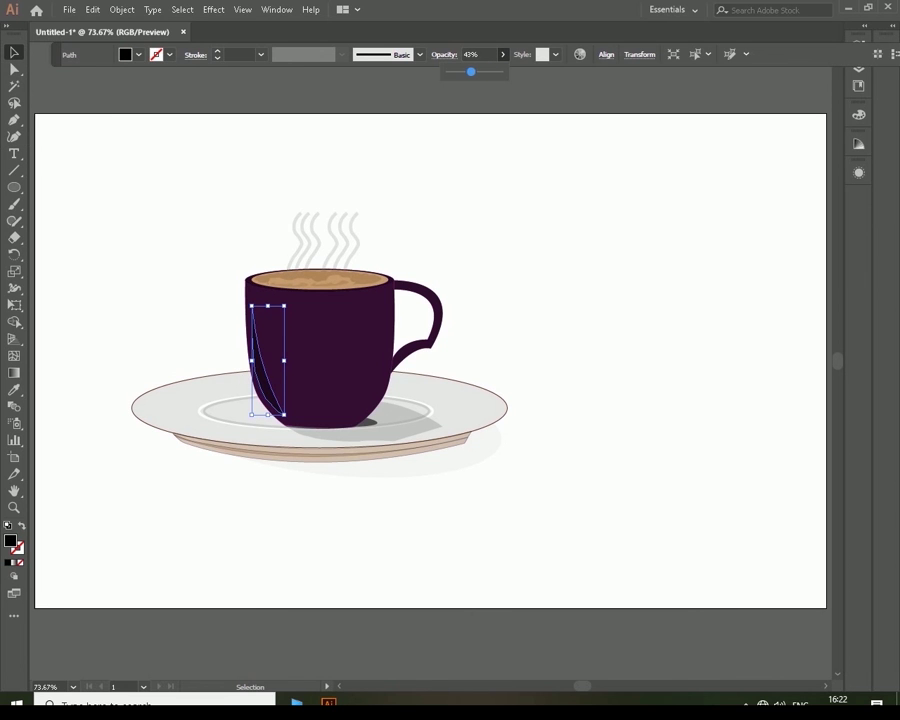
left_click(190, 250)
left_click(274, 378)
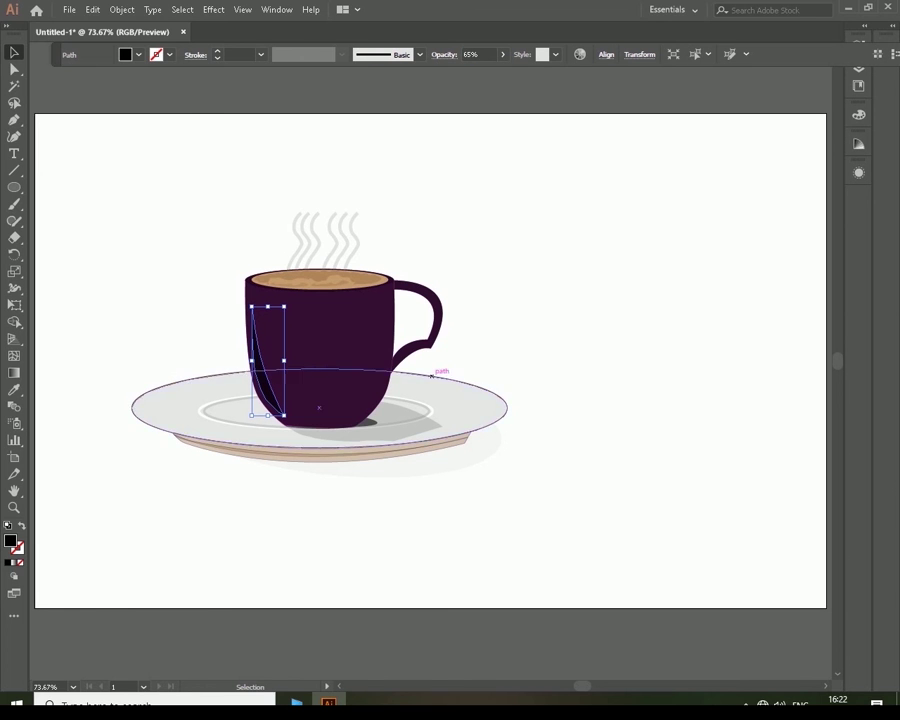
left_click(213, 9)
left_click(400, 244)
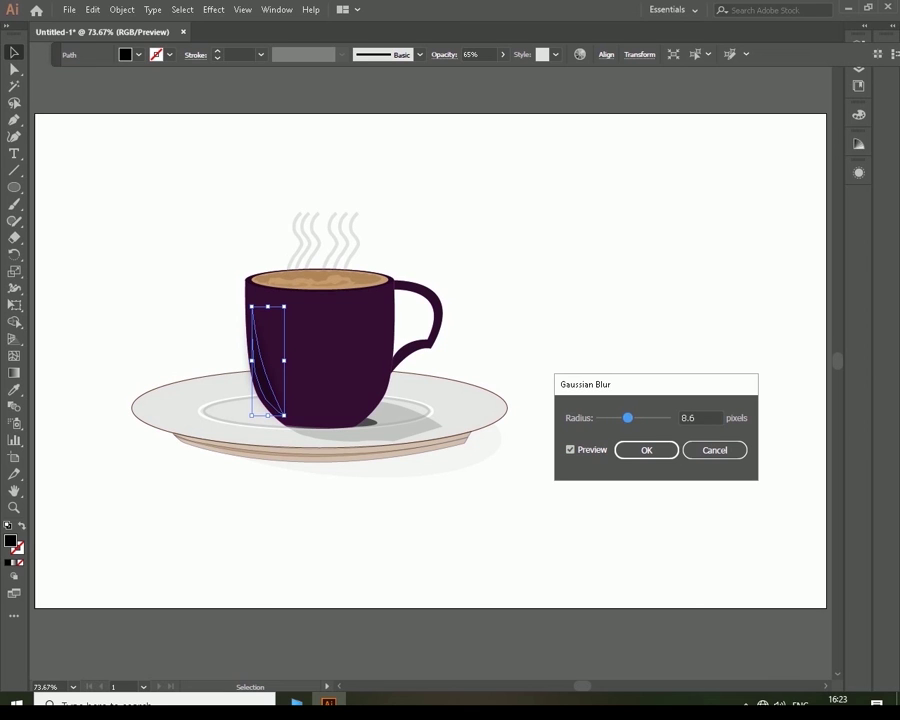
mouse_move(621, 417)
left_mouse_down()
mouse_move(633, 417)
mouse_move(617, 417)
left_mouse_up()
left_click(646, 450)
key("ctrl+shift+a")
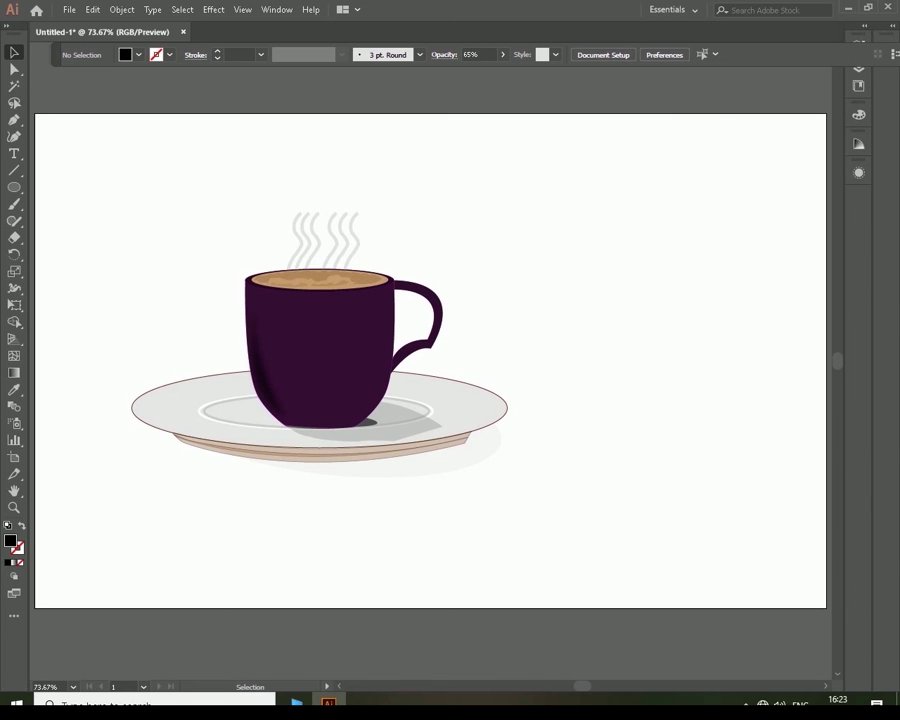
Step: Pen-draw a crescent shape along the cup's bottom edge
key("p")
left_click(295, 406)
left_click(330, 411)
left_click(358, 401)
left_click(364, 396)
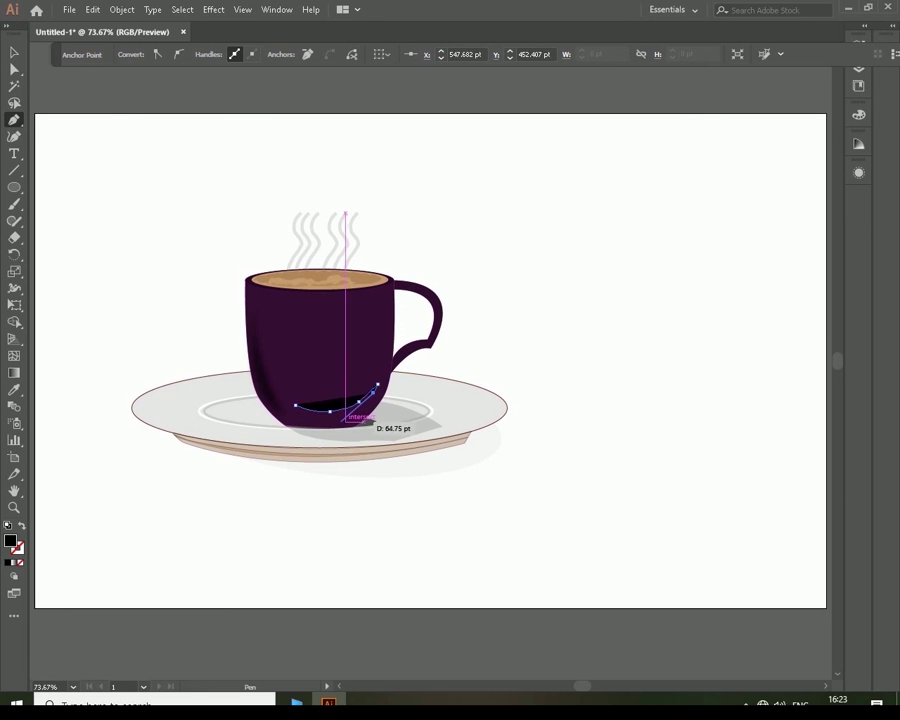
left_click_drag(295, 405, 313, 434)
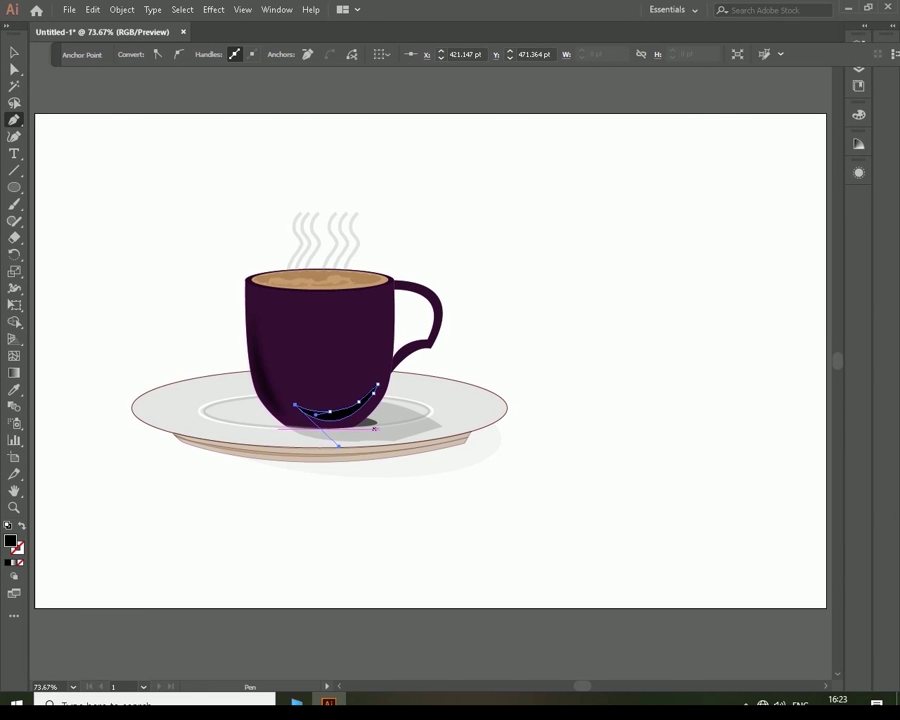
key("v")
Step: Apply a 5.3-pixel Gaussian Blur to the crescent and nudge it slightly left
left_click(213, 9)
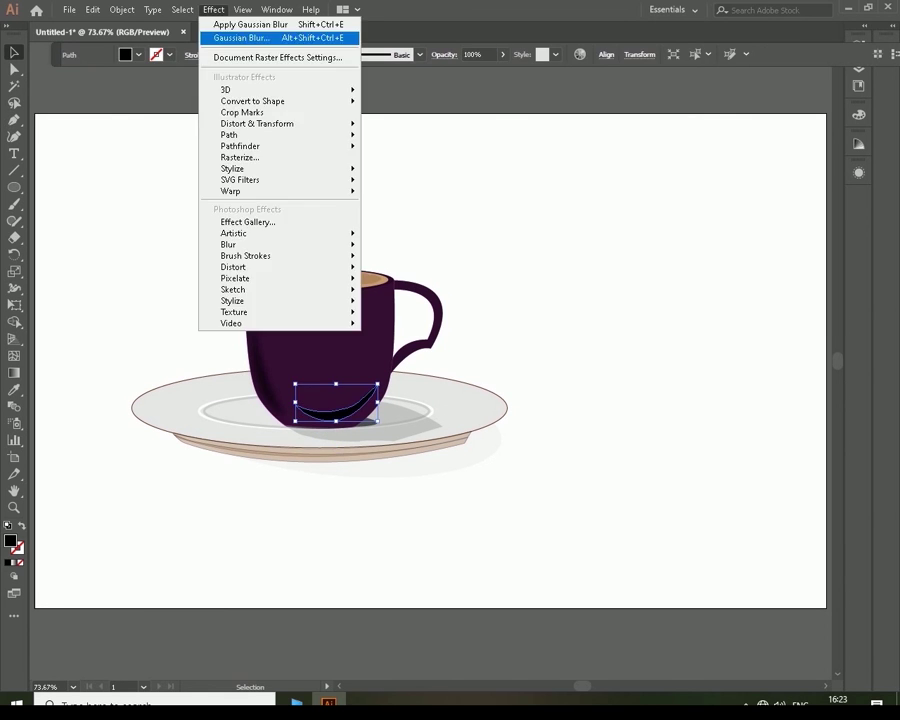
left_click(410, 245)
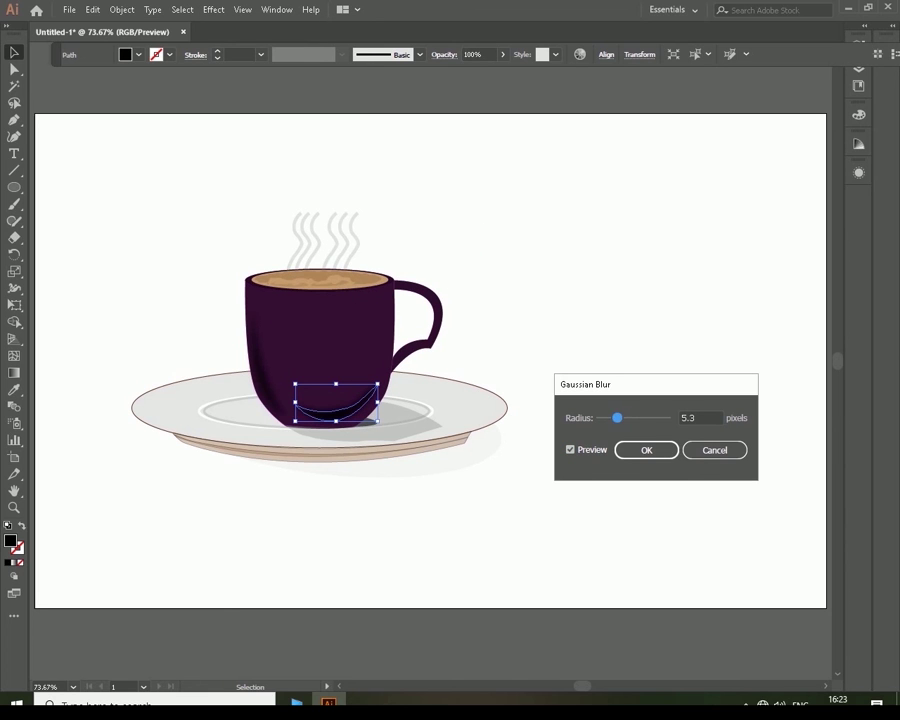
left_click_drag(639, 417, 633, 417)
left_click(646, 450)
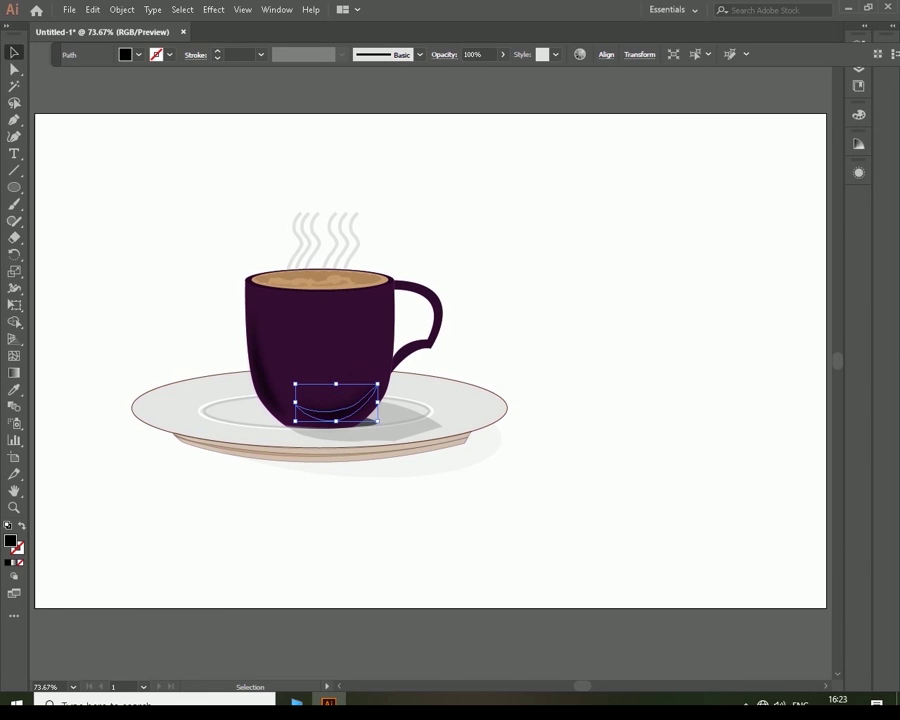
left_click(235, 285)
left_click_drag(335, 410, 323, 410)
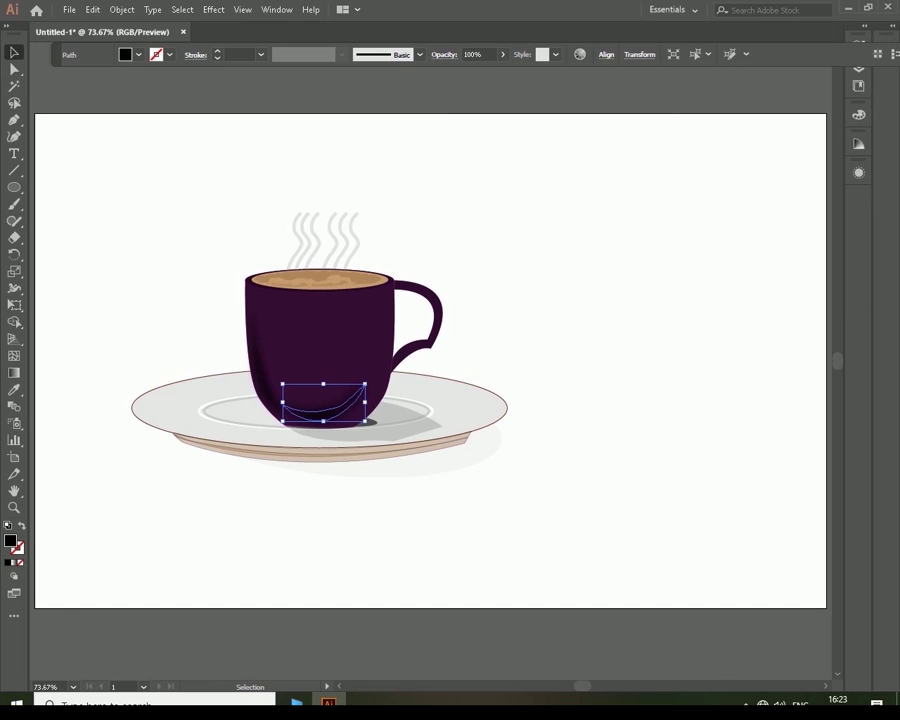
key("ctrl+shift+a")
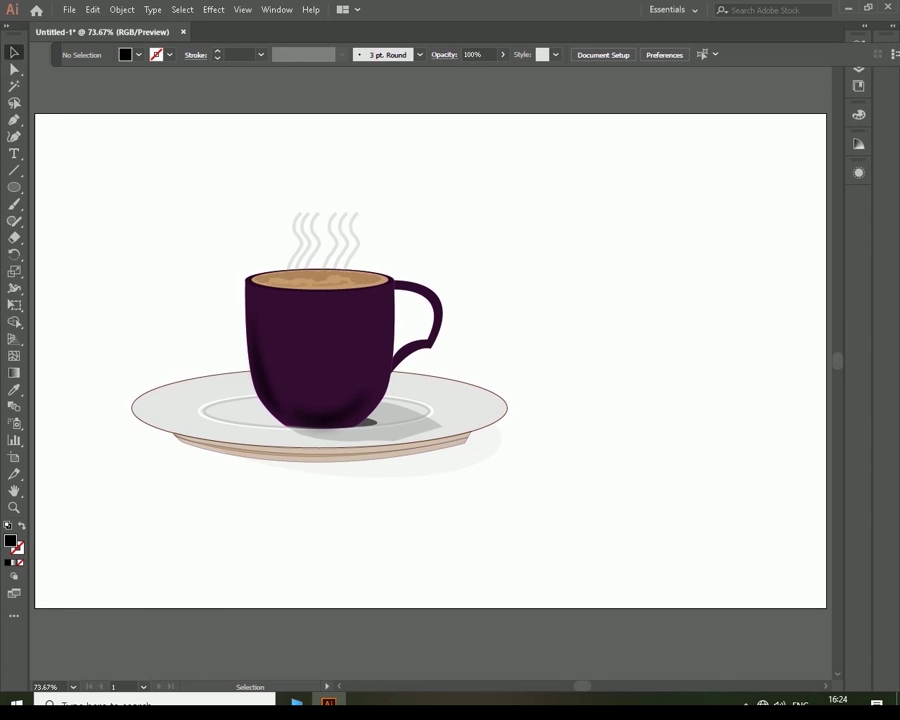
Step: Draw a closed shadow shape along the handle's edge where it meets the cup
key("ctrl+plus")
key("ctrl+plus")
key("ctrl+plus")
key("ctrl+plus")
key("ctrl+plus")
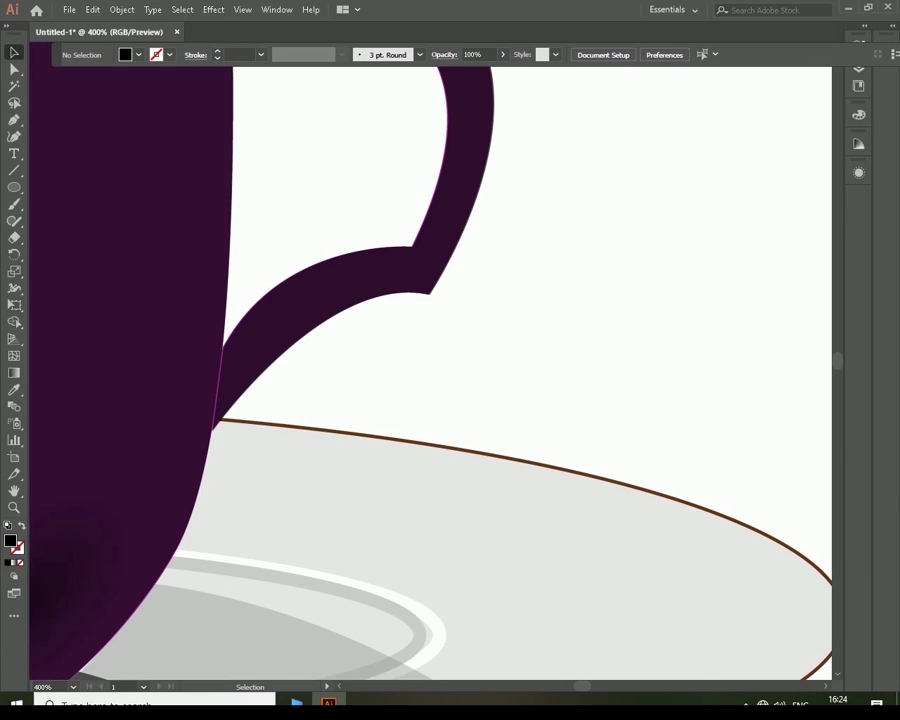
key("p")
key("ctrl+plus")
key("ctrl+plus")
key("ctrl+plus")
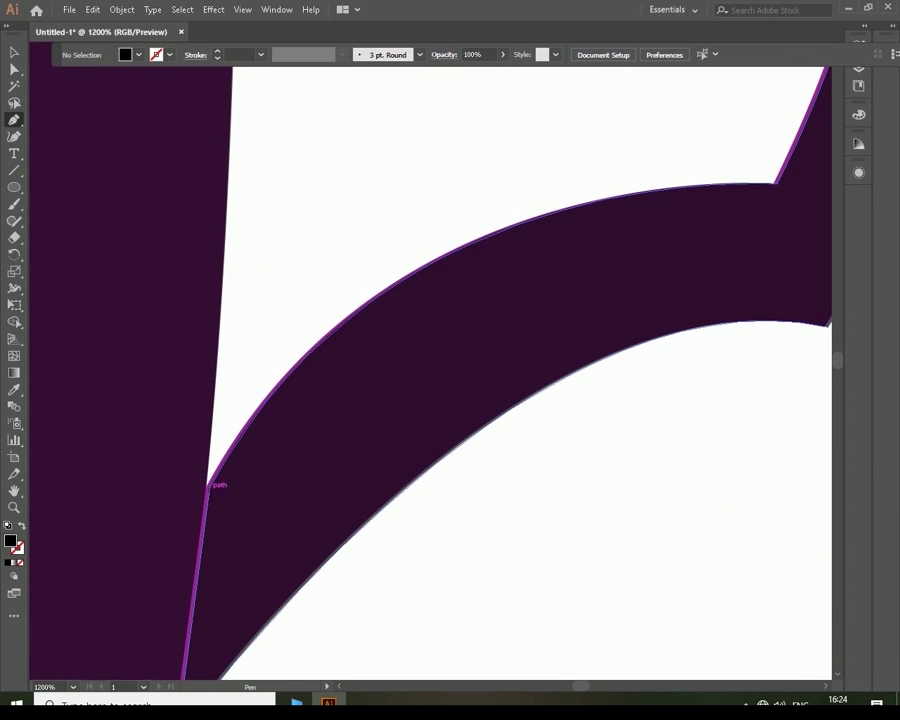
left_click(209, 488)
left_click_drag(770, 196, 705, 214)
left_click(666, 211)
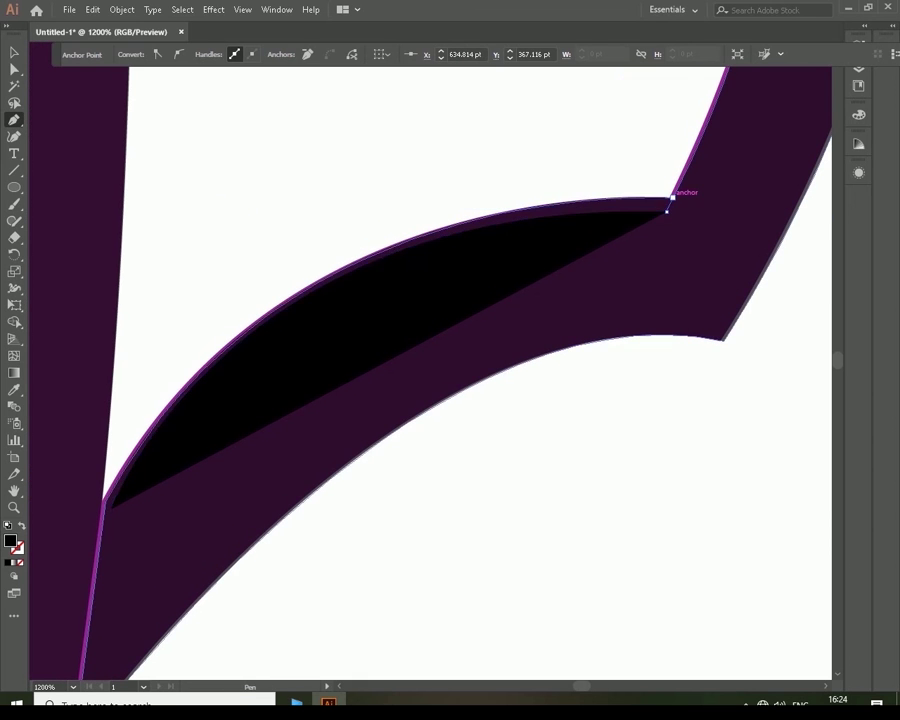
mouse_move(104, 500)
left_mouse_down()
mouse_move(60, 627)
mouse_move(382, 585)
mouse_move(400, 348)
left_mouse_up()
key("ctrl+0")
key("v")
key("ctrl+shift+a")
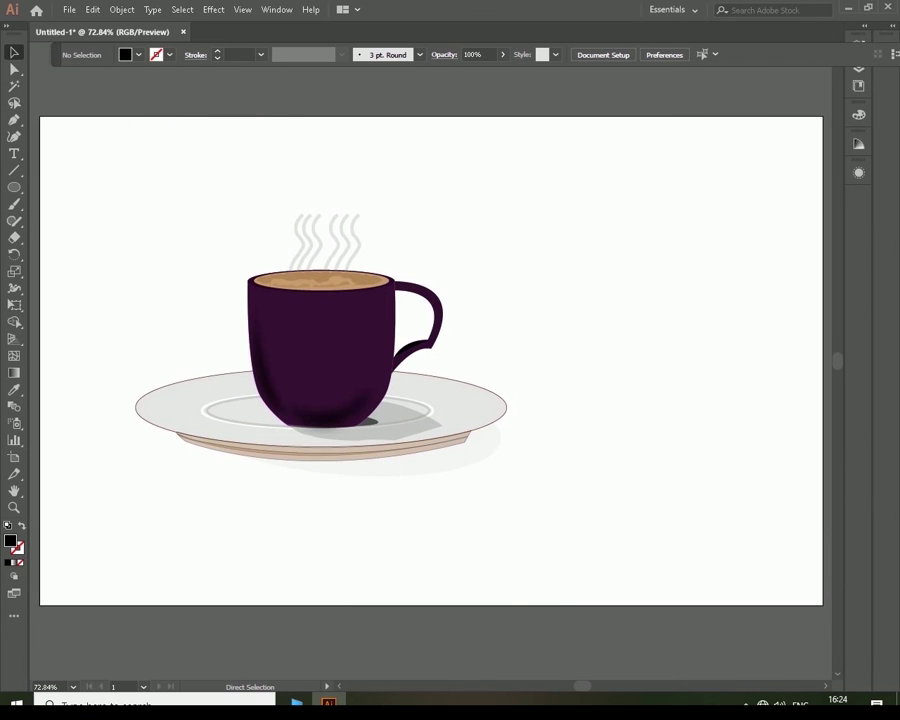
Step: Draw a second curved shadow shape along the inner curve of the handle
key("ctrl+plus")
key("ctrl+plus")
scroll(450, 360, "up", 3)
key("p")
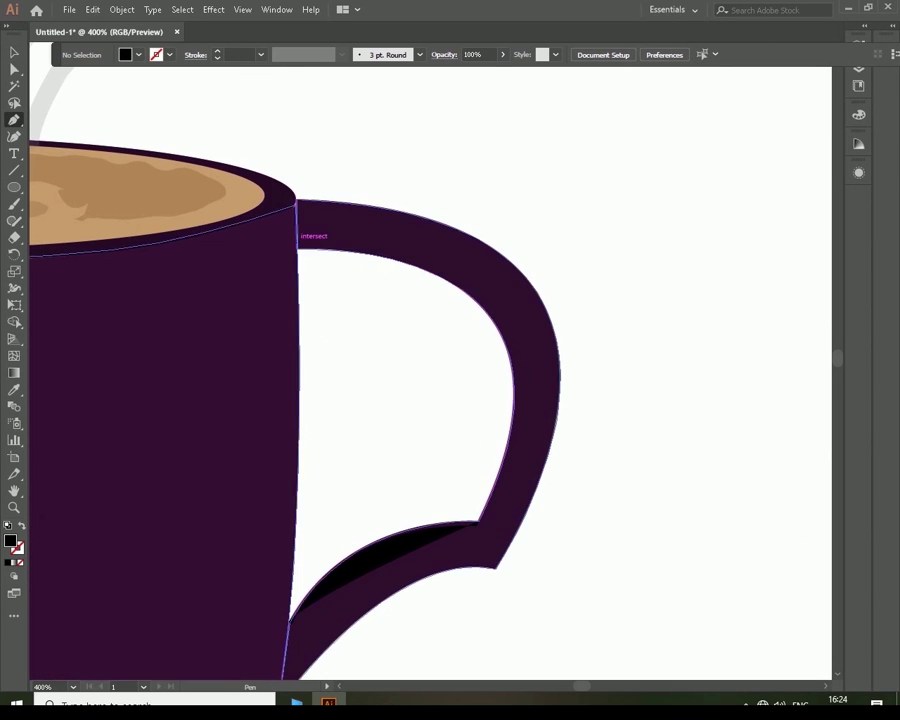
left_click(298, 241)
left_click_drag(507, 347, 526, 473)
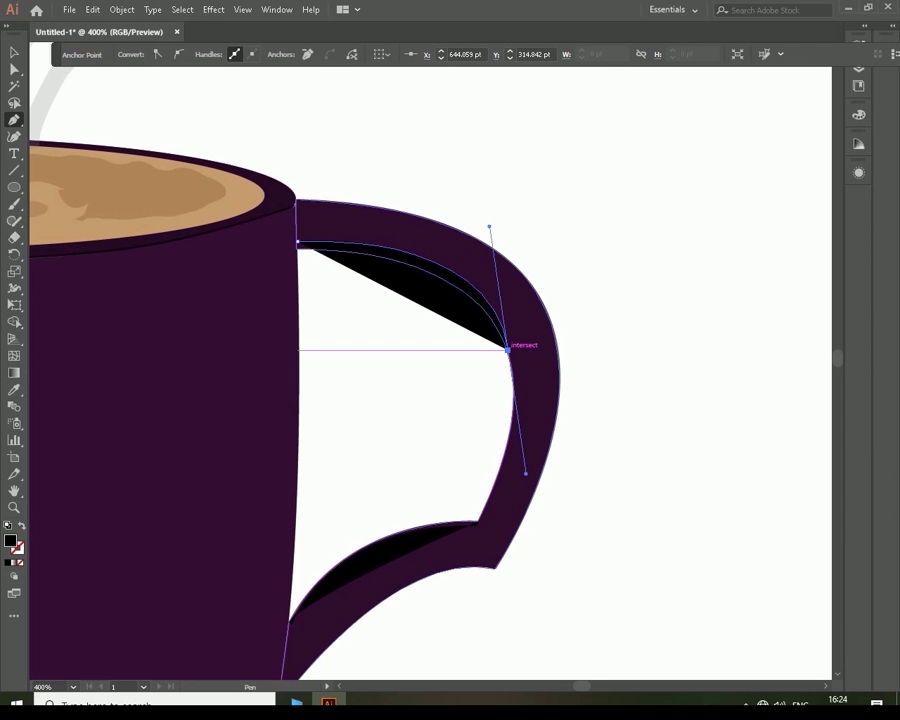
mouse_move(298, 247)
left_mouse_down()
mouse_move(131, 281)
mouse_move(298, 243)
left_mouse_up()
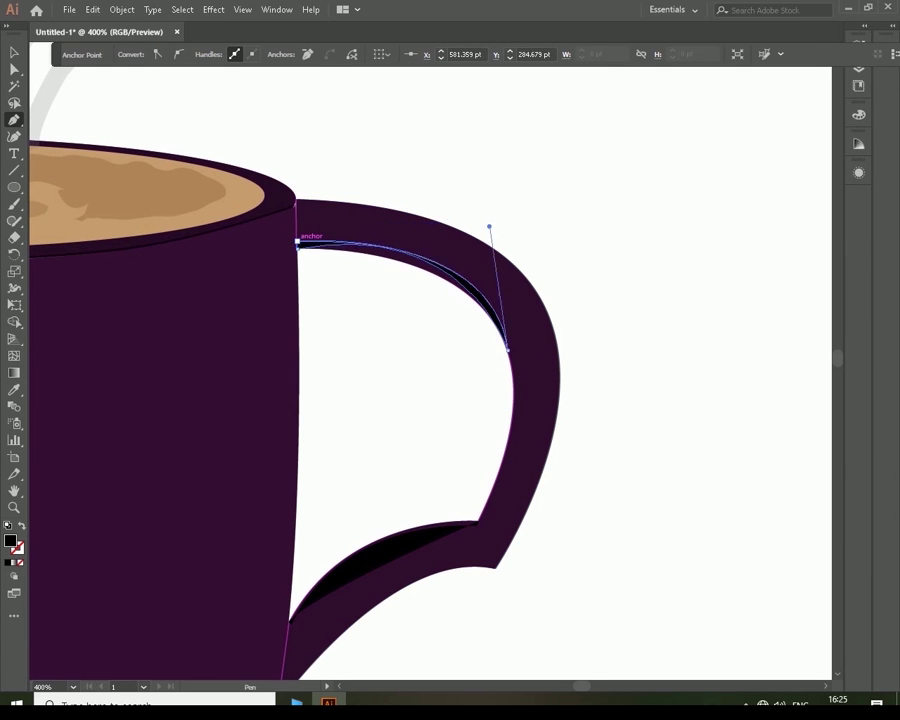
key("ctrl+0")
key("ctrl+shift+a")
key("v")
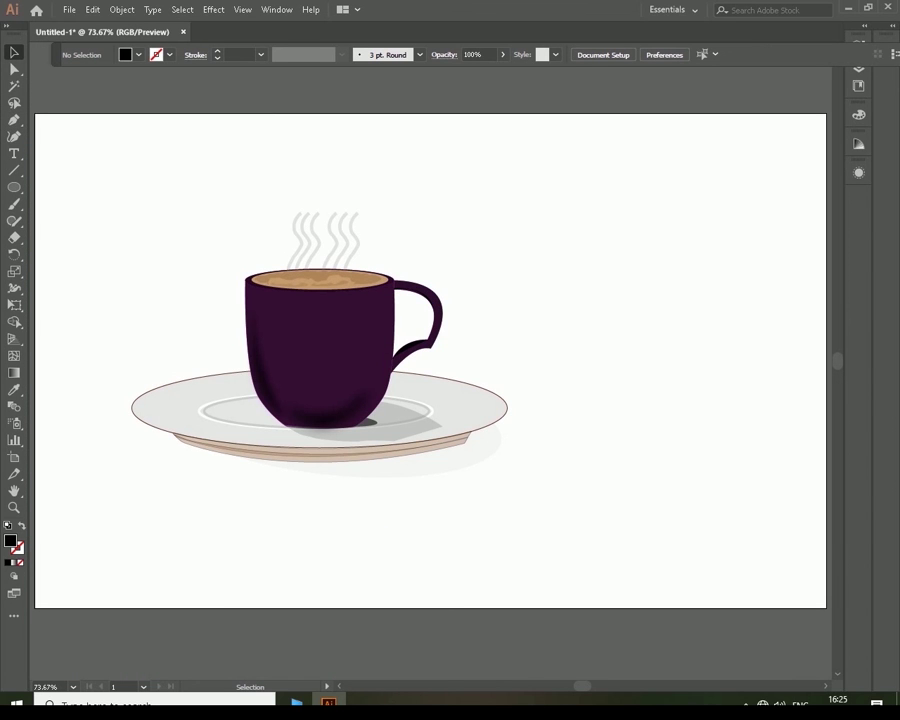
Step: Alt-drag a copy of the small dark mark slightly lower on the cup body
scroll(396, 308, "up", 5)
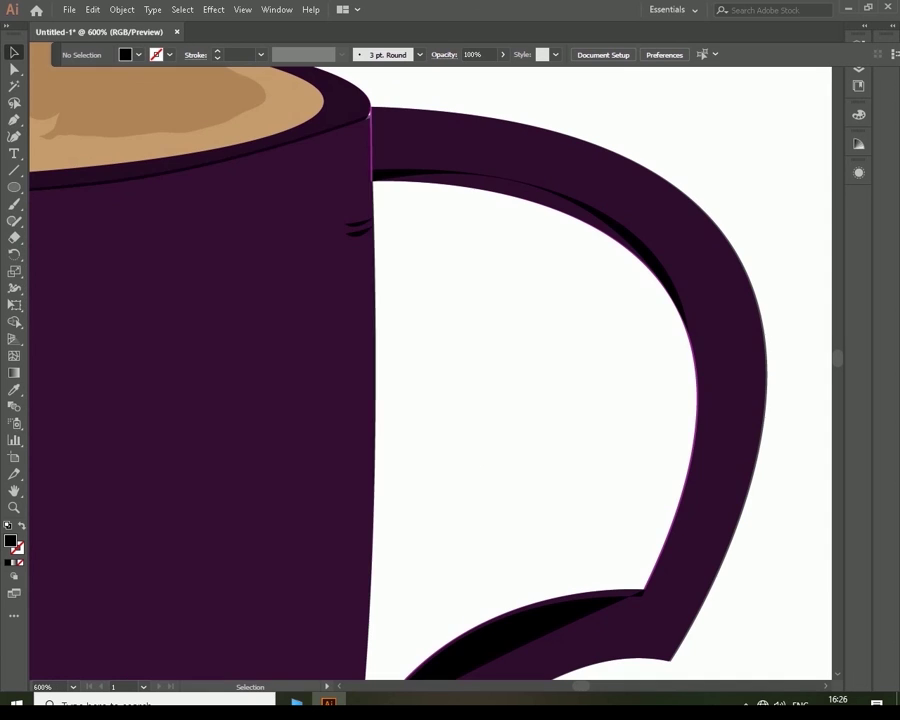
left_click(360, 230)
left_click_drag(372, 228, 372, 264)
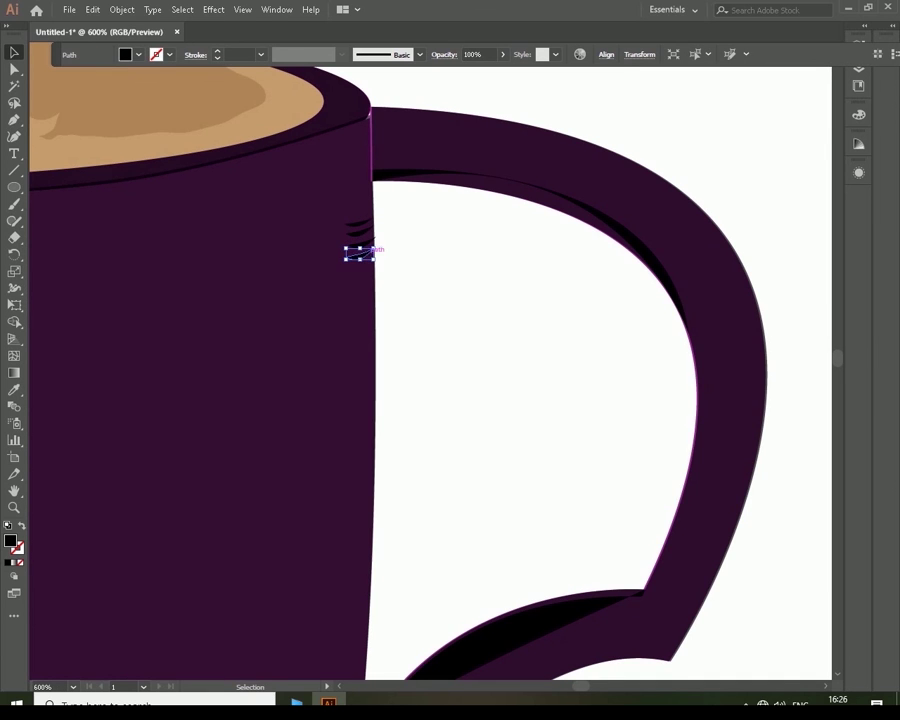
key("ctrl+shift+a")
Step: Pen-draw a thin dark sliver down the cup's right side from the handle joint
key("ctrl+0")
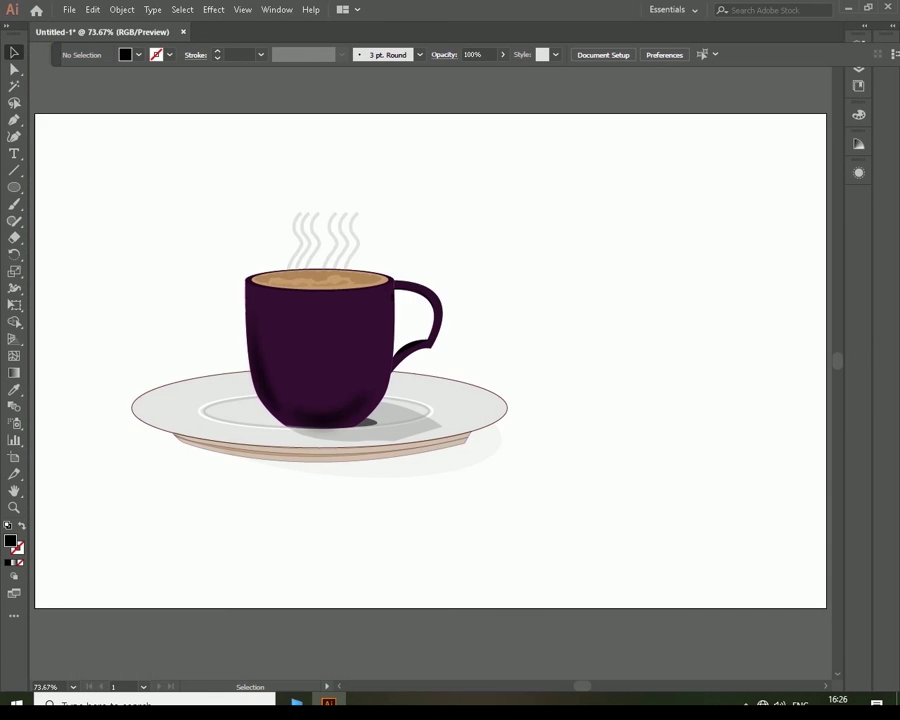
key("p")
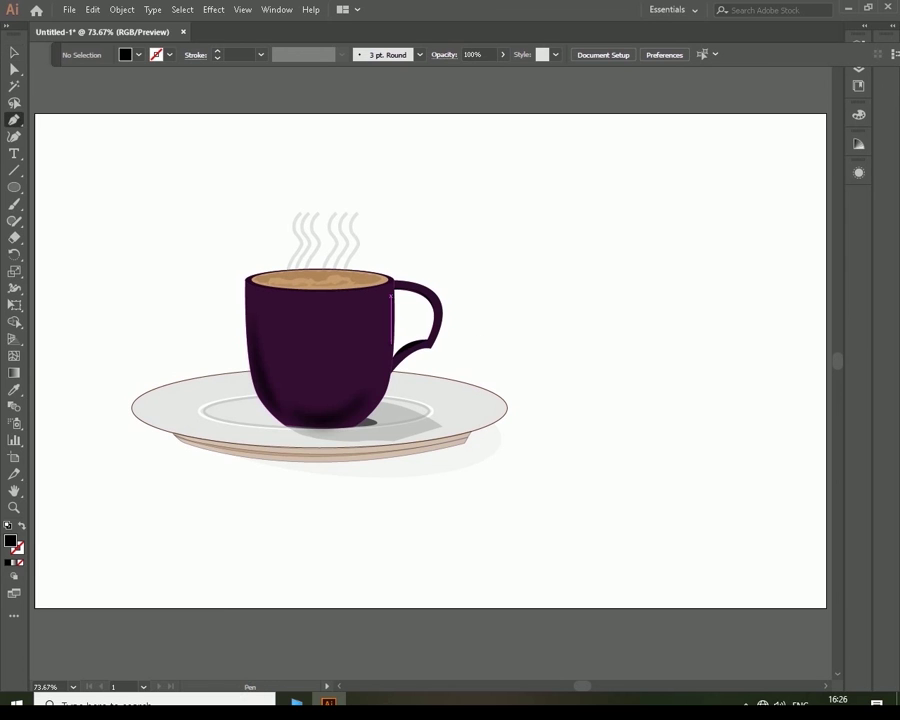
left_click(391, 340)
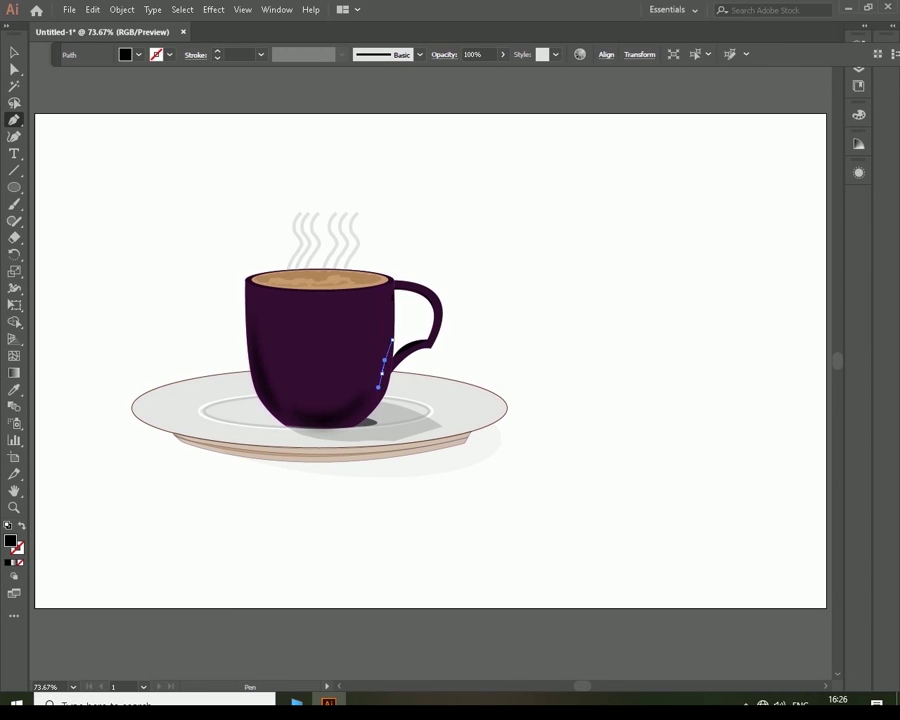
left_click(384, 371)
left_click(387, 397)
left_click_drag(377, 404, 330, 410)
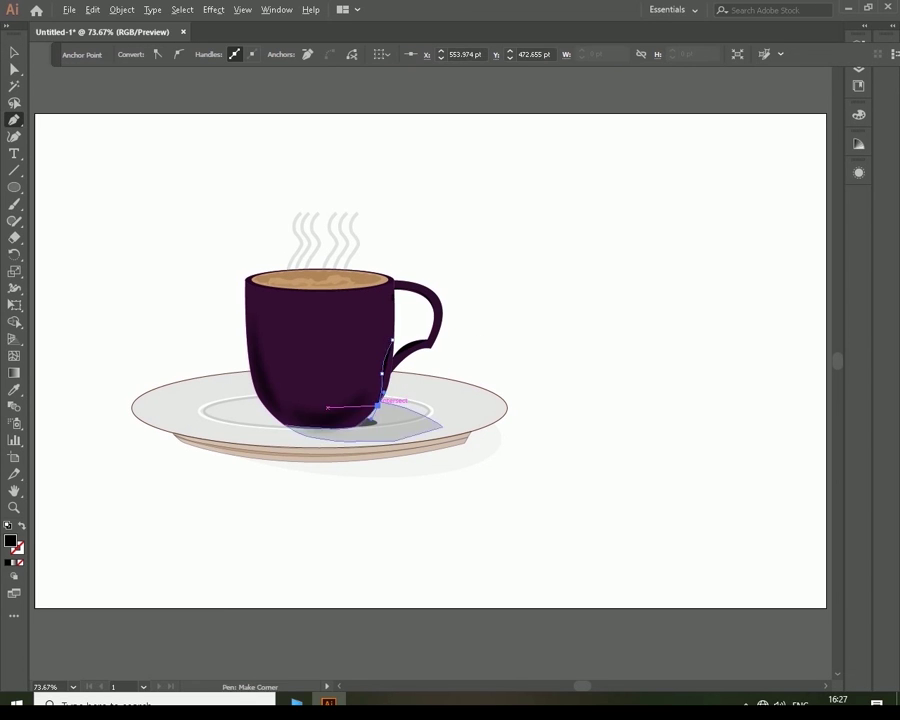
scroll(380, 402, "up", 3)
scroll(380, 402, "up", 2)
mouse_move(370, 445)
left_mouse_down()
mouse_move(392, 272)
mouse_move(420, 170)
mouse_move(447, 158)
left_mouse_up()
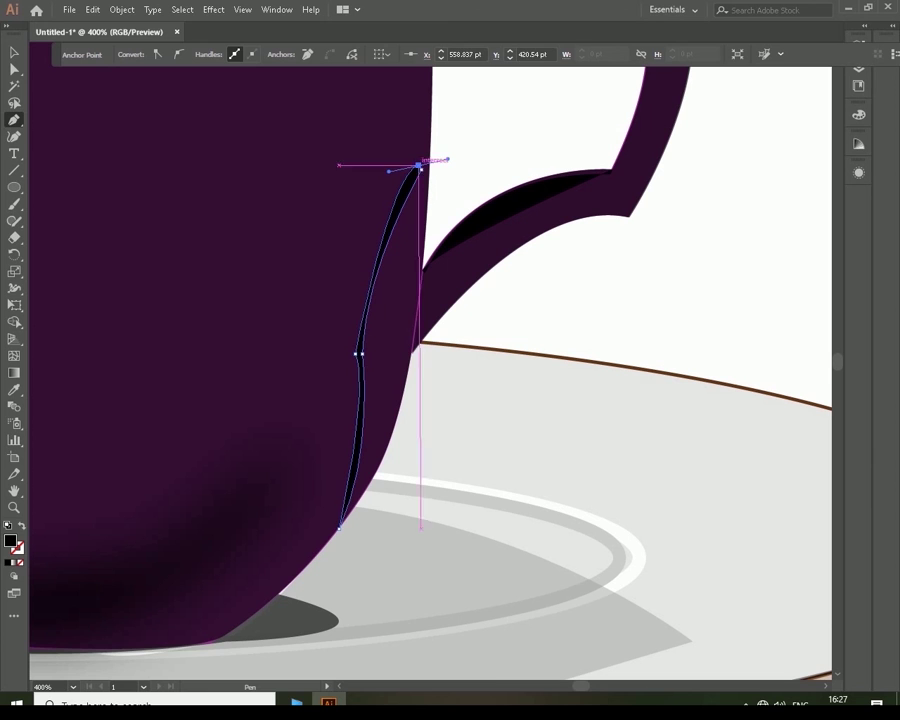
Step: Fade the right-side sliver to 25% opacity
key("v")
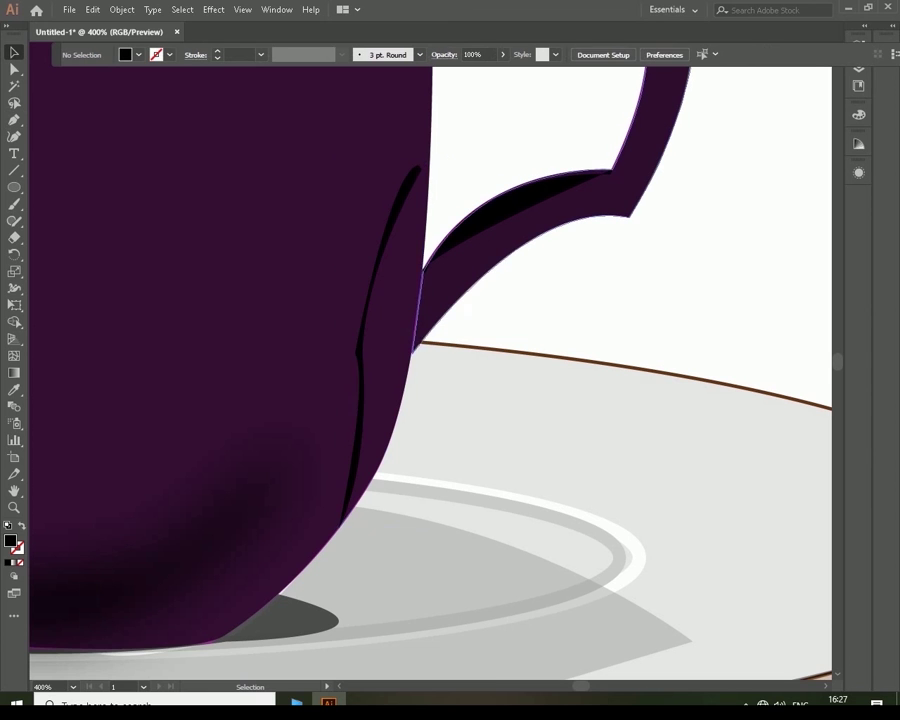
left_click(381, 286)
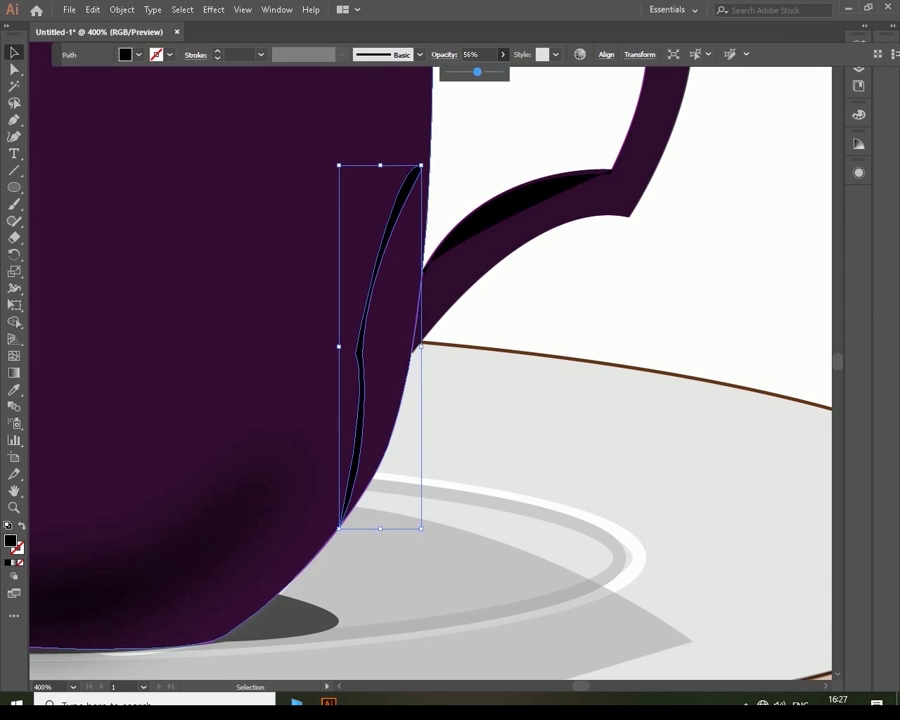
key("ctrl+shift+a")
left_click(372, 294)
left_click(503, 54)
left_click_drag(480, 68, 461, 68)
key("ctrl+shift+a")
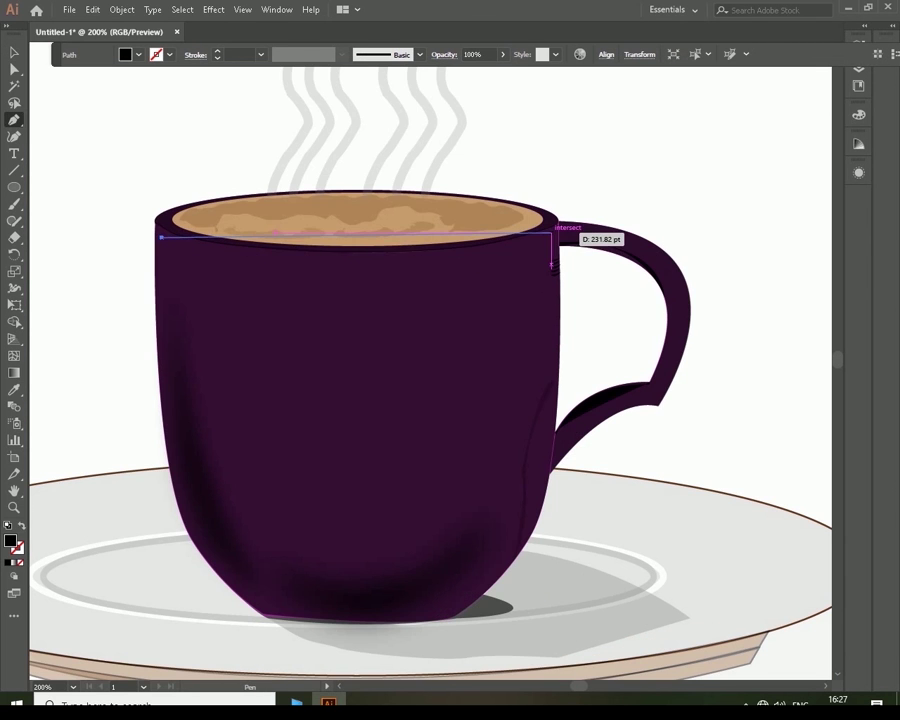
Step: Draw a curved line below the rim with no fill and a black 5 pt stroke
mouse_move(551, 233)
left_mouse_down()
mouse_move(603, 194)
mouse_move(757, 163)
left_mouse_up()
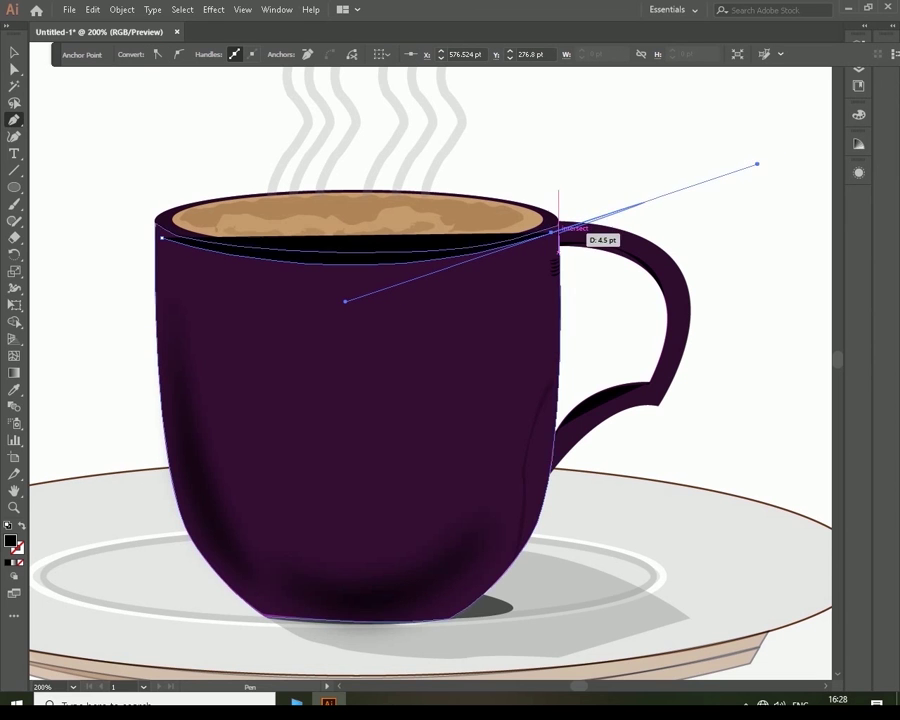
key("v")
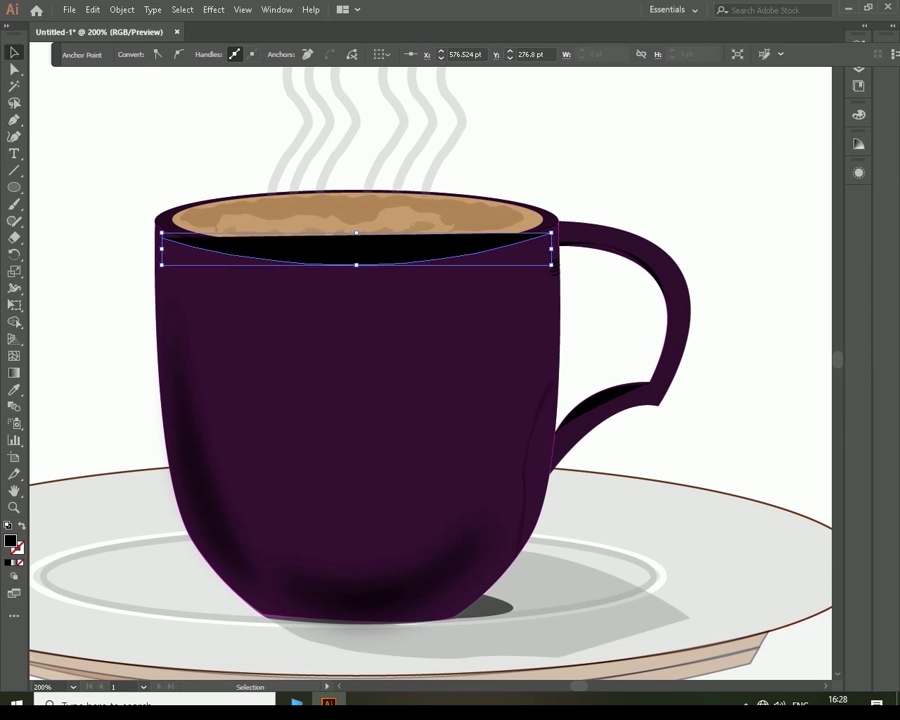
left_click(216, 181)
left_click(300, 245)
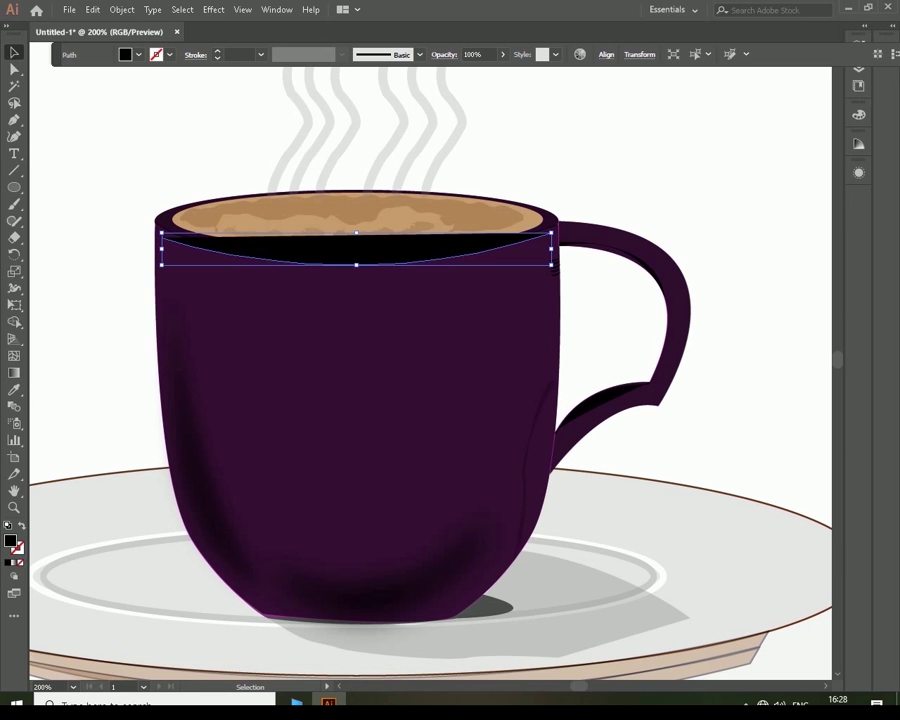
left_click(40, 54)
left_click(20, 77)
left_click(155, 54)
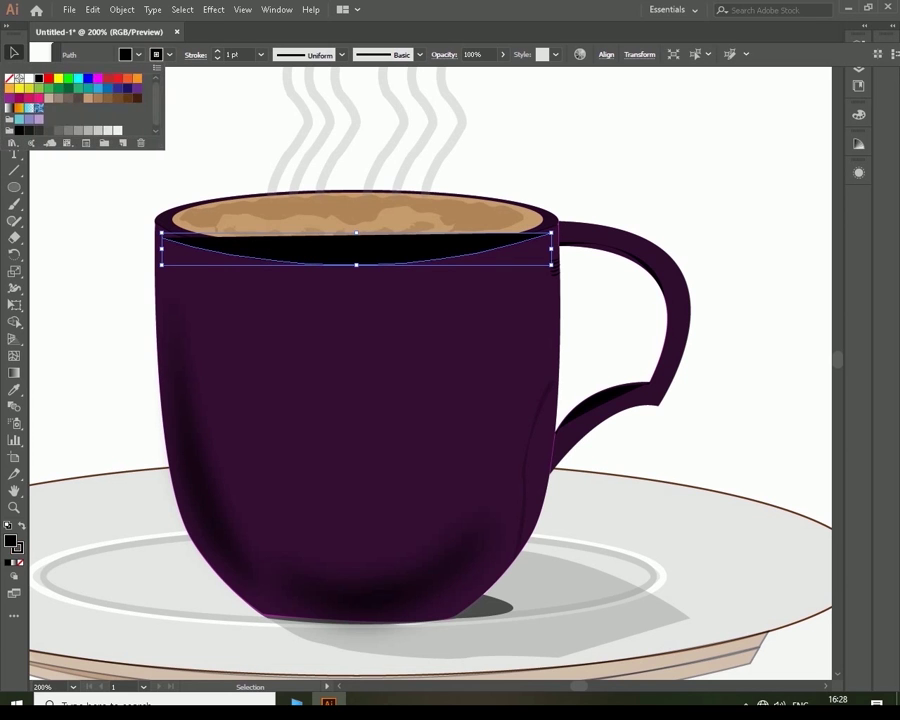
left_click(37, 78)
left_click(261, 54)
left_click(280, 176)
key("ctrl+shift+a")
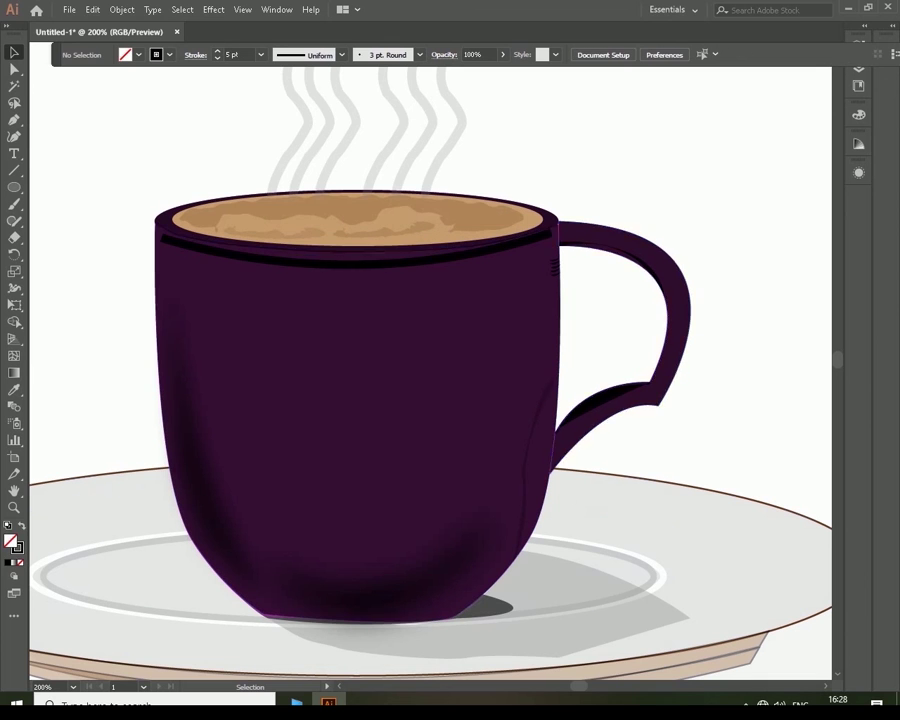
Step: Tilt and nudge the rim line to follow the lip, then set its opacity to 45%
left_click(372, 256)
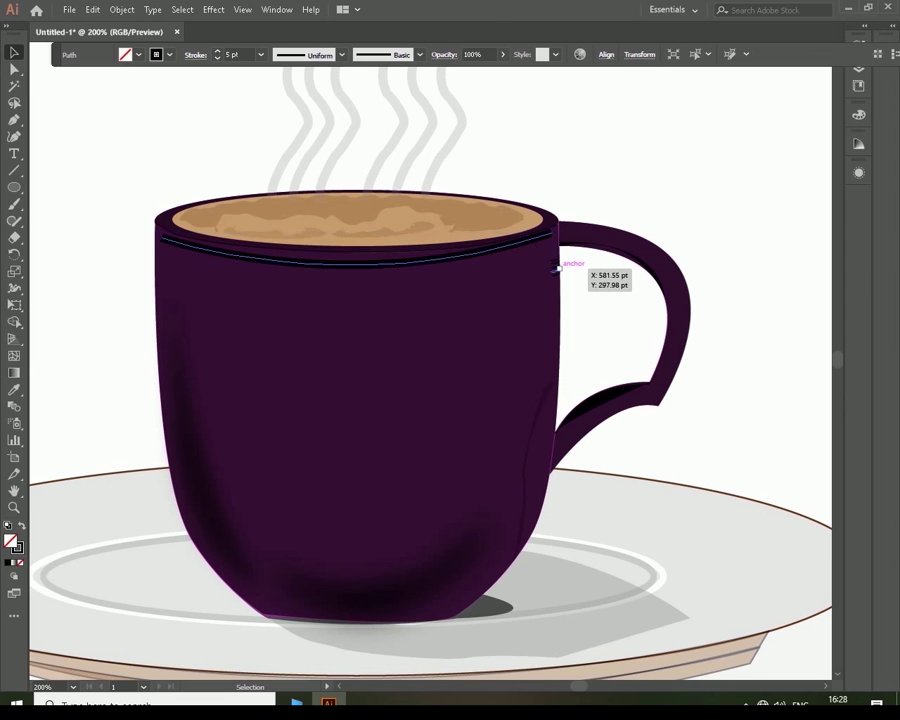
left_click_drag(553, 268, 549, 273)
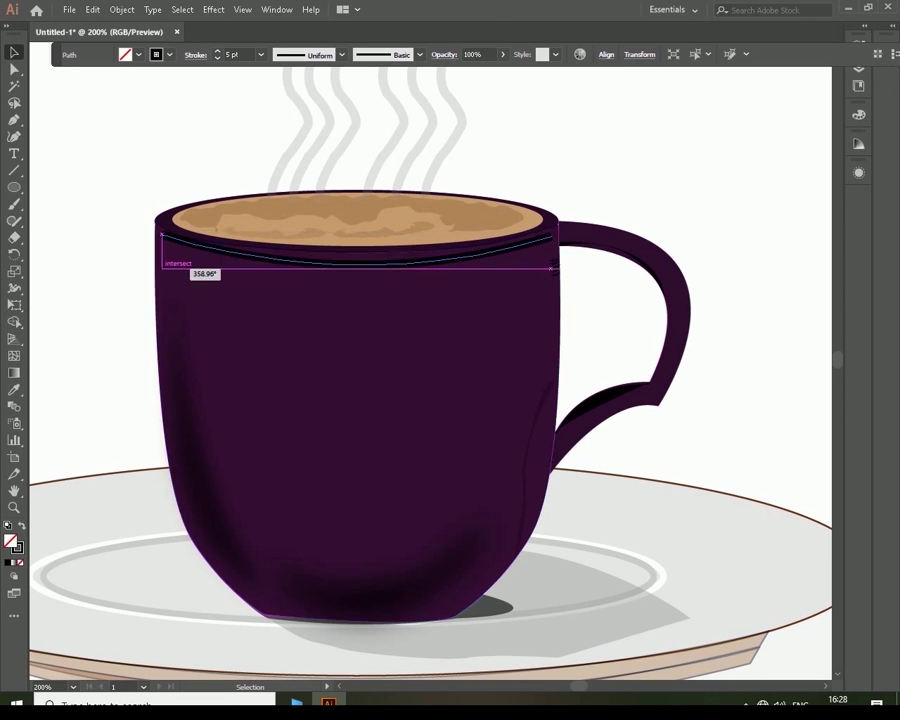
left_click_drag(356, 262, 353, 260)
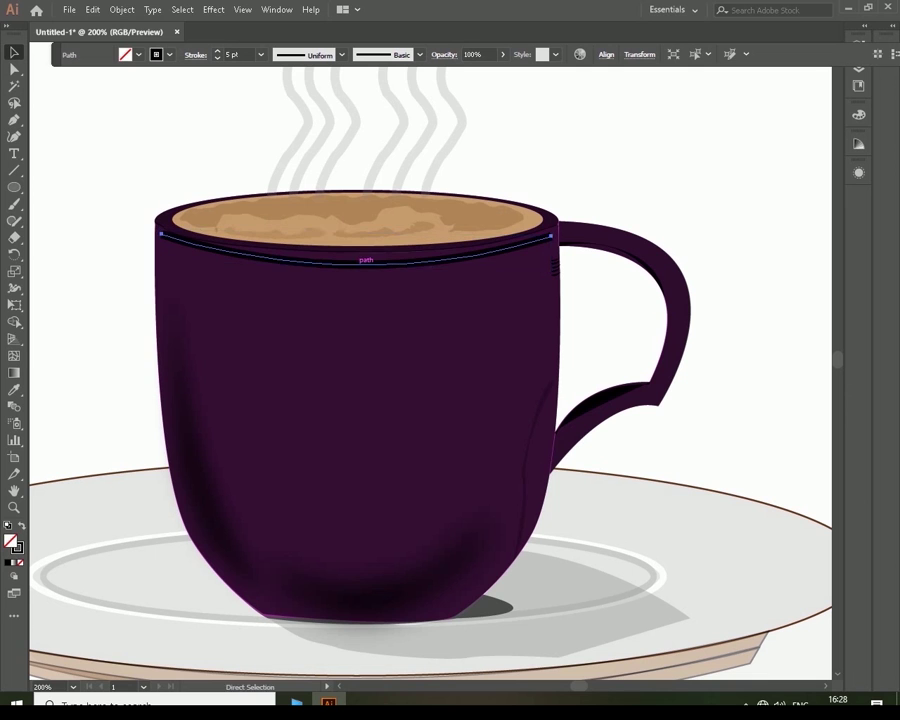
key("a")
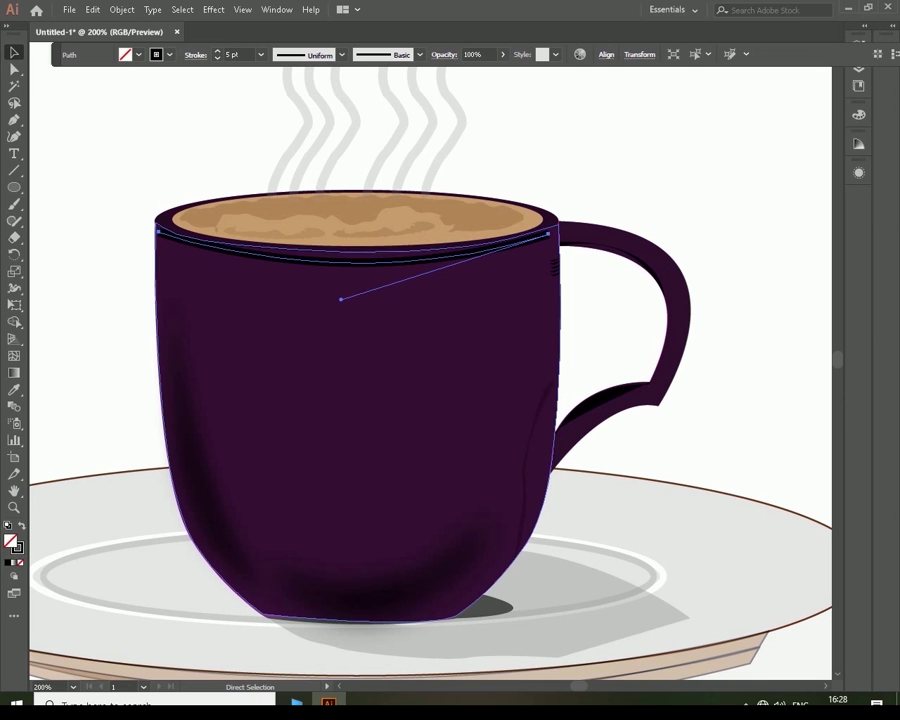
key("v")
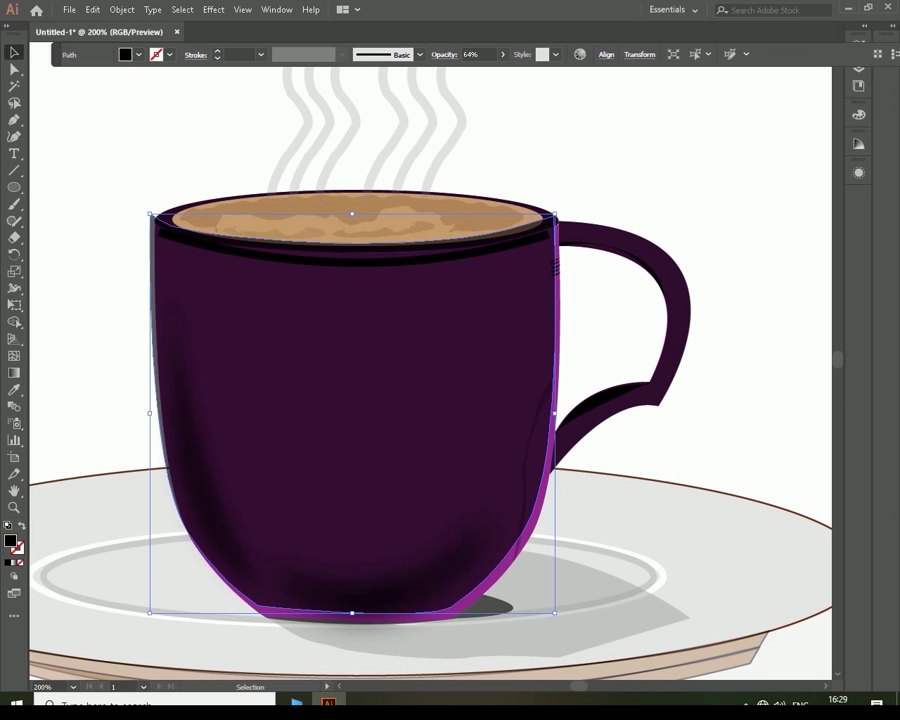
key("Delete")
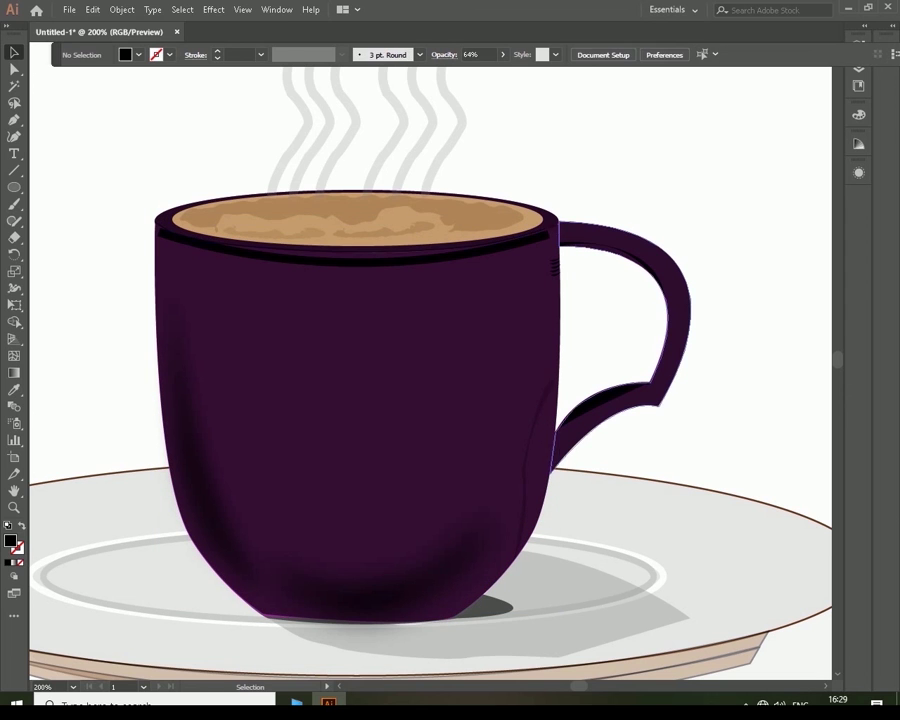
left_click(548, 233)
mouse_move(502, 54)
left_mouse_down()
mouse_move(486, 72)
mouse_move(463, 72)
left_mouse_up()
type("45")
key("Return")
key("ctrl+shift+a")
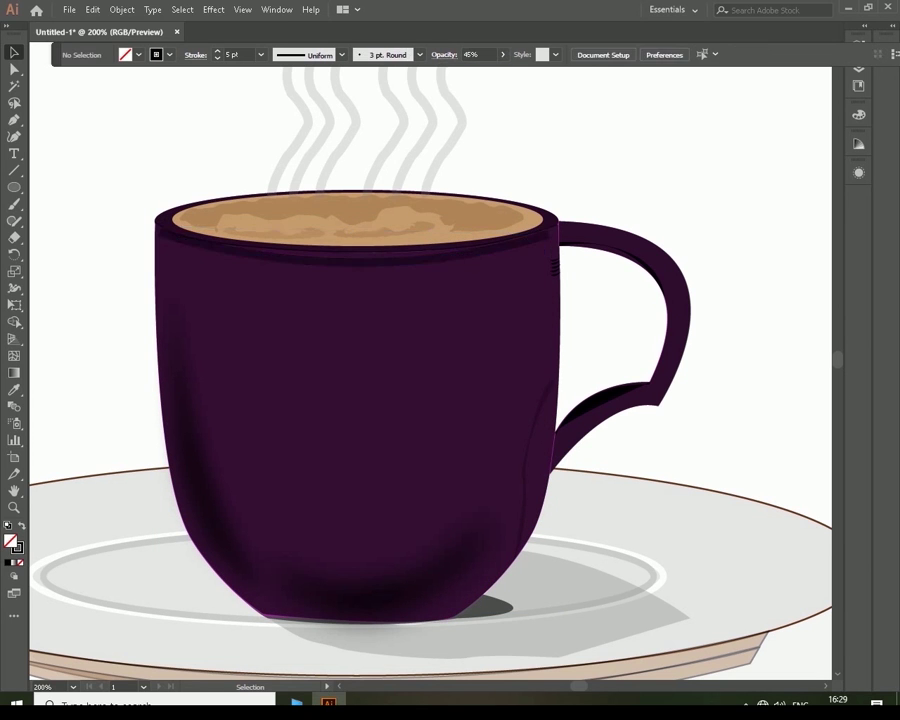
key("ctrl+0")
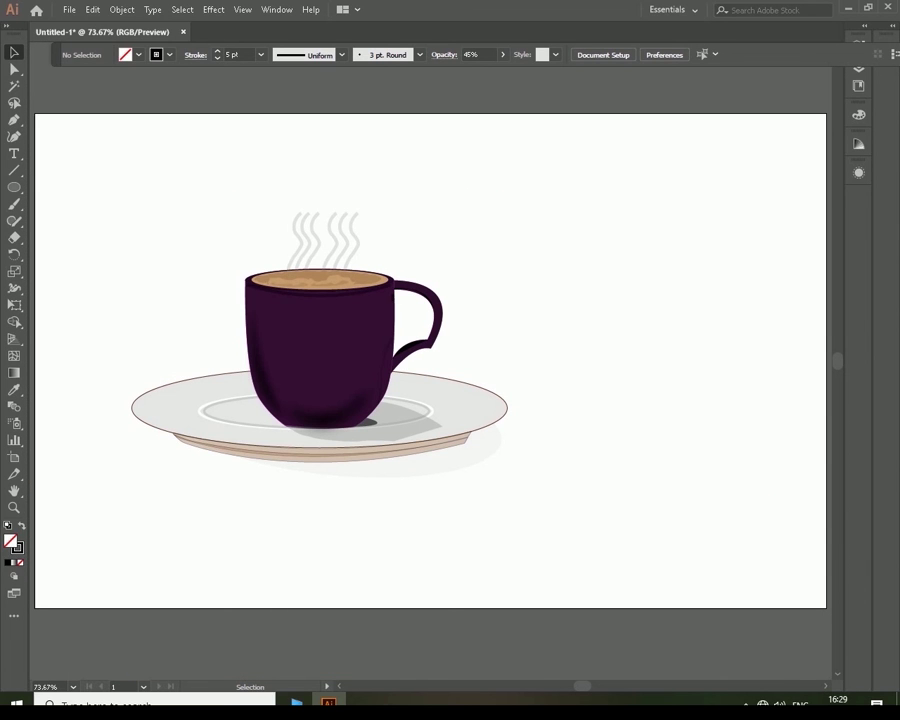
Step: Fill the lower band under the saucer purple at 84% opacity
left_click(490, 450)
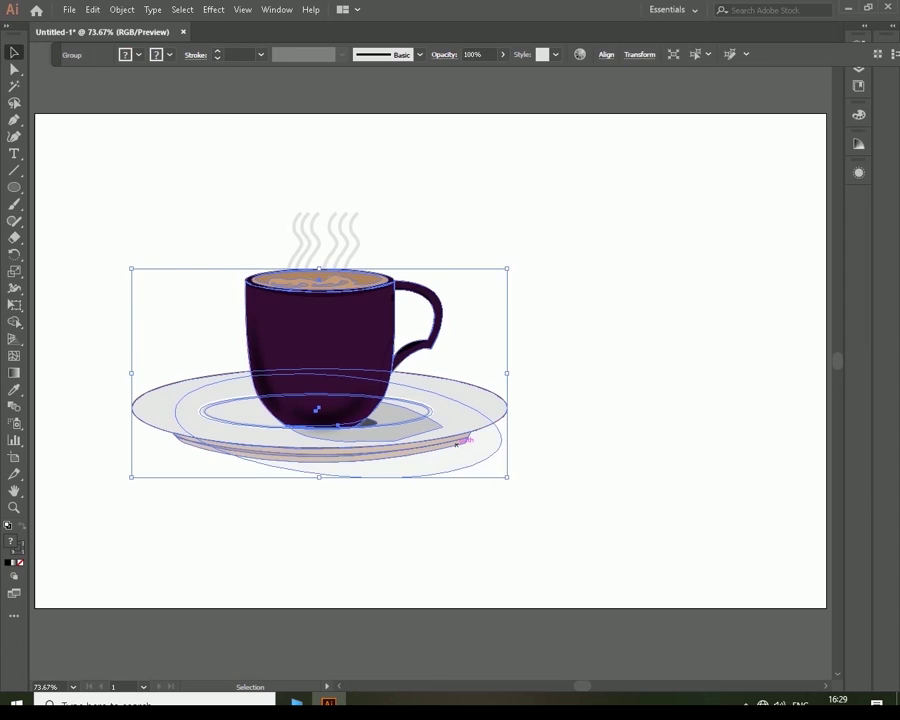
left_click(600, 520)
left_click(320, 455)
left_click(138, 54)
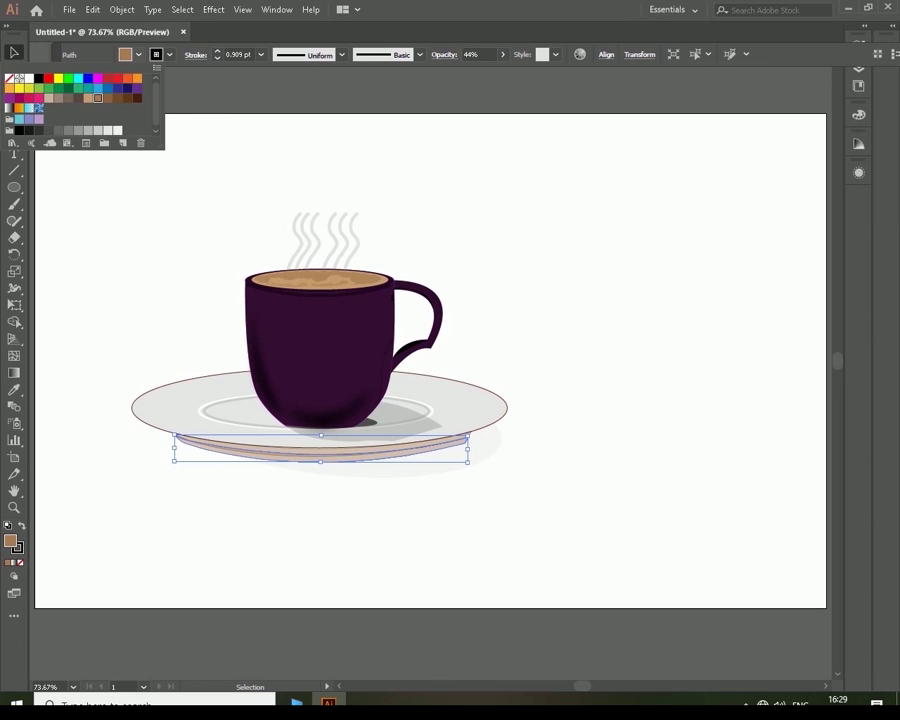
left_click(9, 98)
left_click(503, 54)
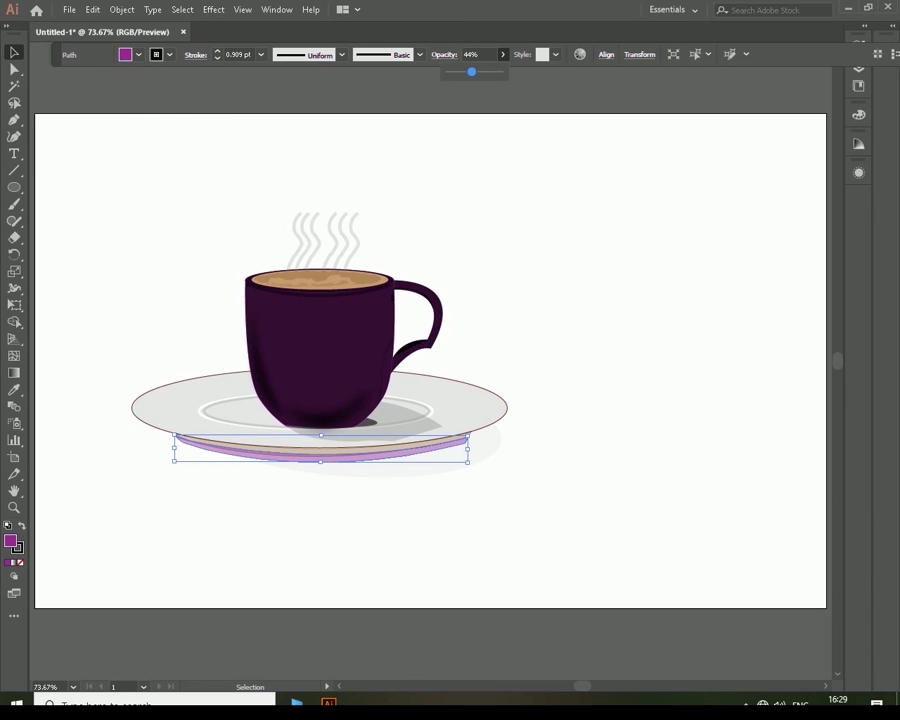
left_click_drag(468, 72, 491, 72)
left_click(470, 200)
Step: Recolour the other brown saucer band magenta-purple
left_click(356, 447)
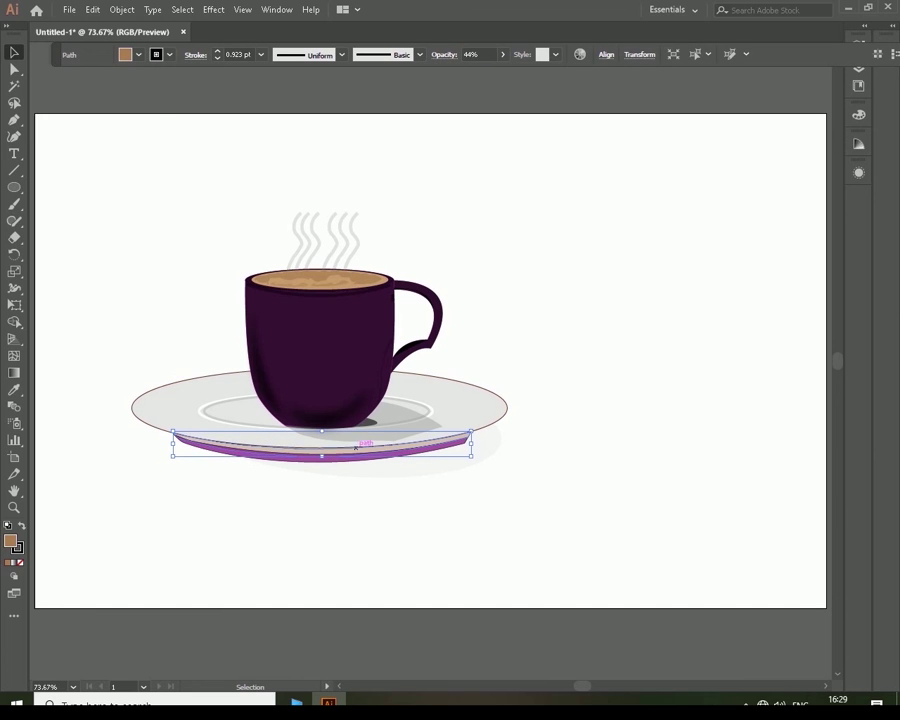
left_click(138, 54)
left_click(19, 97)
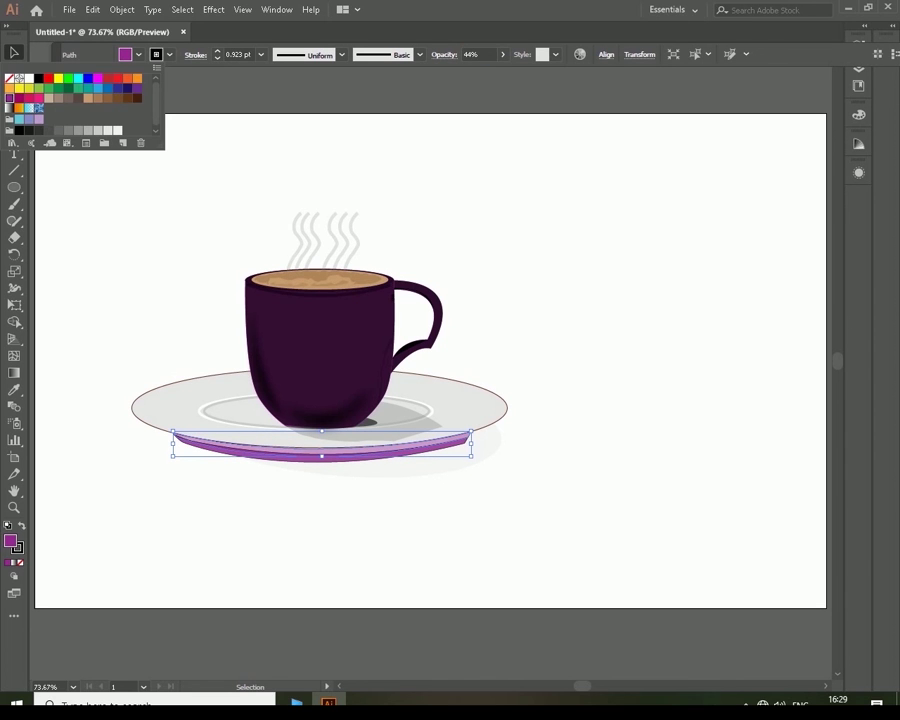
left_click(503, 54)
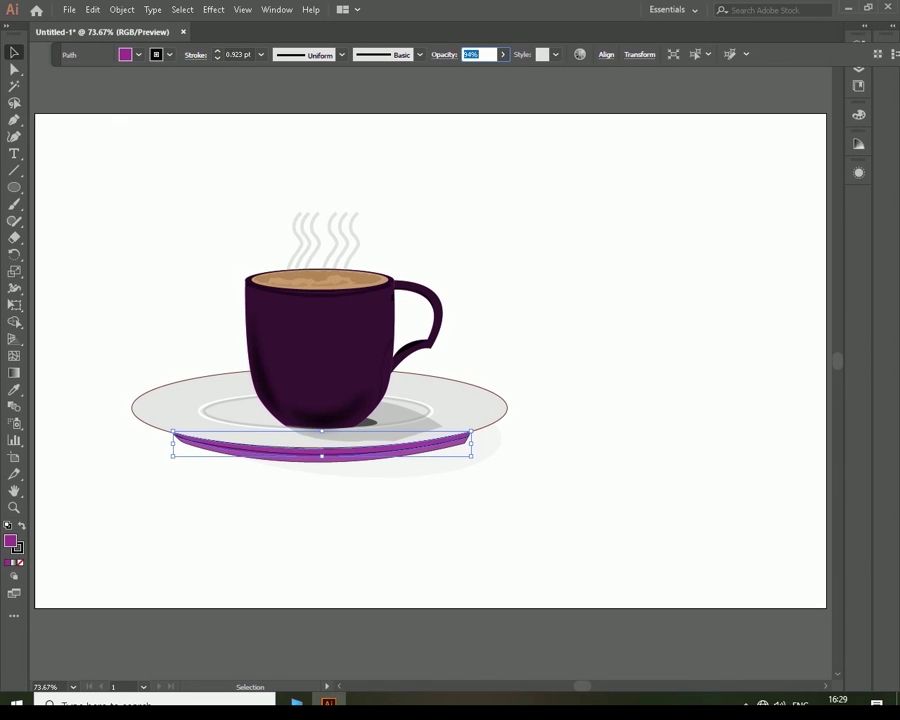
left_click(600, 250)
Step: Give the saucer's inner ring a purple stroke
left_click(436, 410)
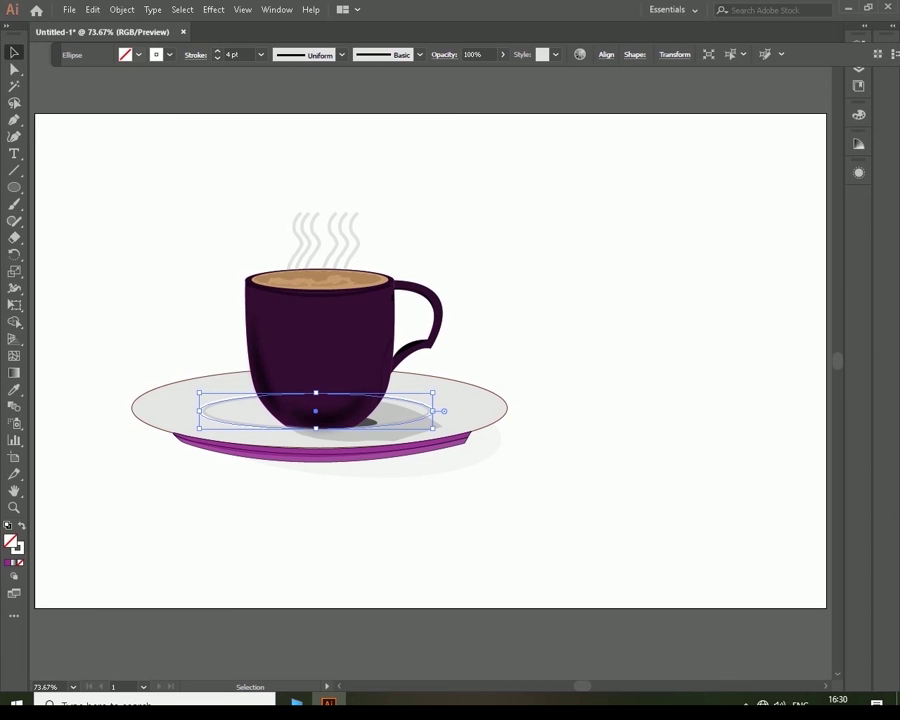
left_click(169, 54)
left_click(22, 97)
key("Escape")
key("ctrl+shift+a")
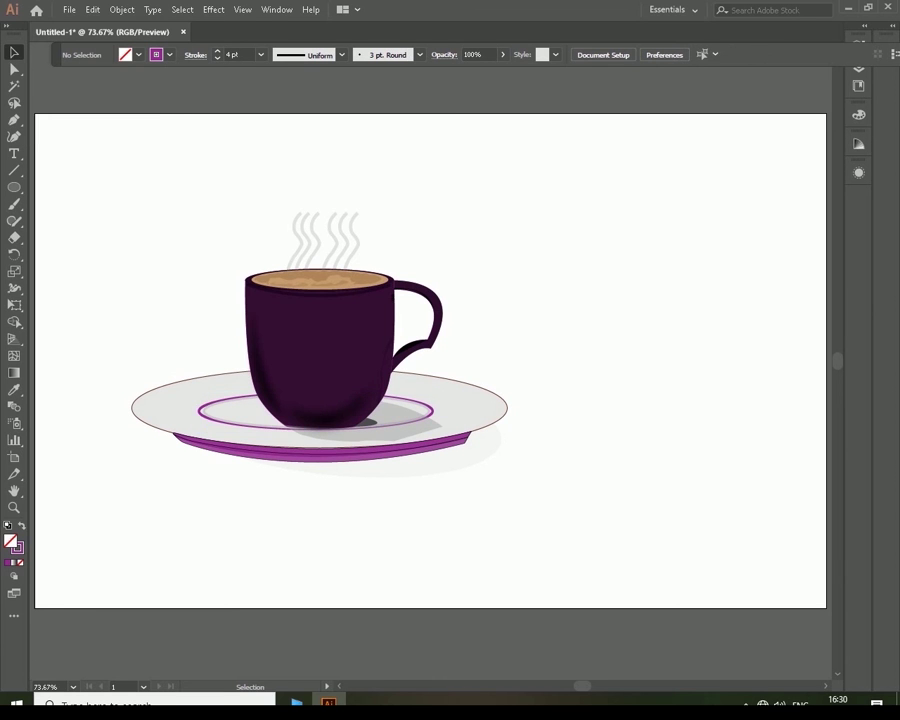
Step: Zoom in and pen-draw a shading strip along the left part of the saucer base
key("ctrl+plus")
key("ctrl+plus")
key("ctrl+plus")
scroll(382, 480, "down", 4)
scroll(382, 480, "left", 3)
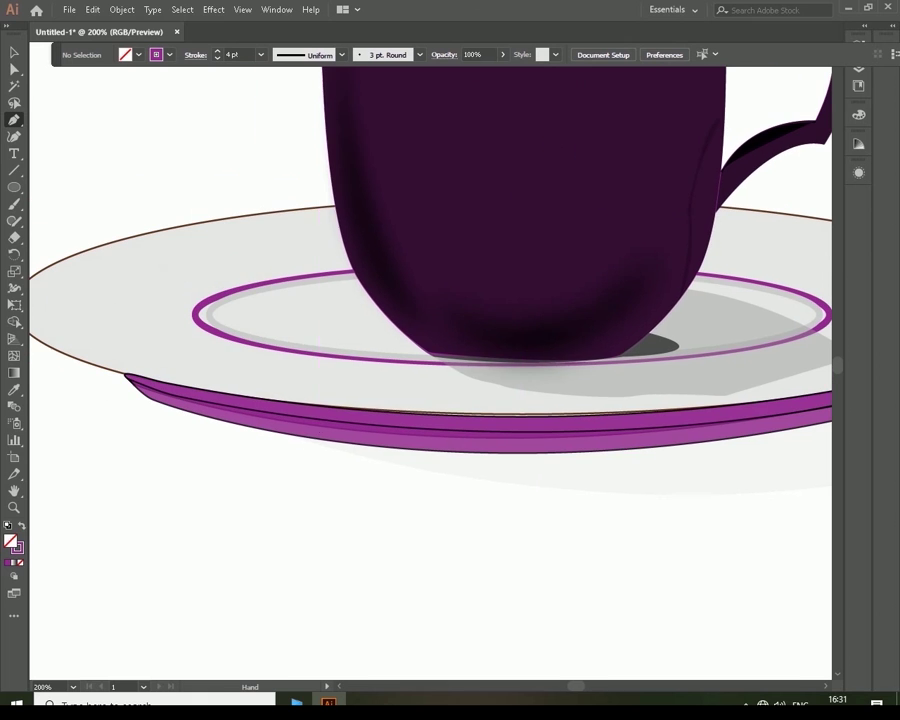
left_click(150, 376)
left_click(357, 409)
left_click_drag(440, 413, 488, 417)
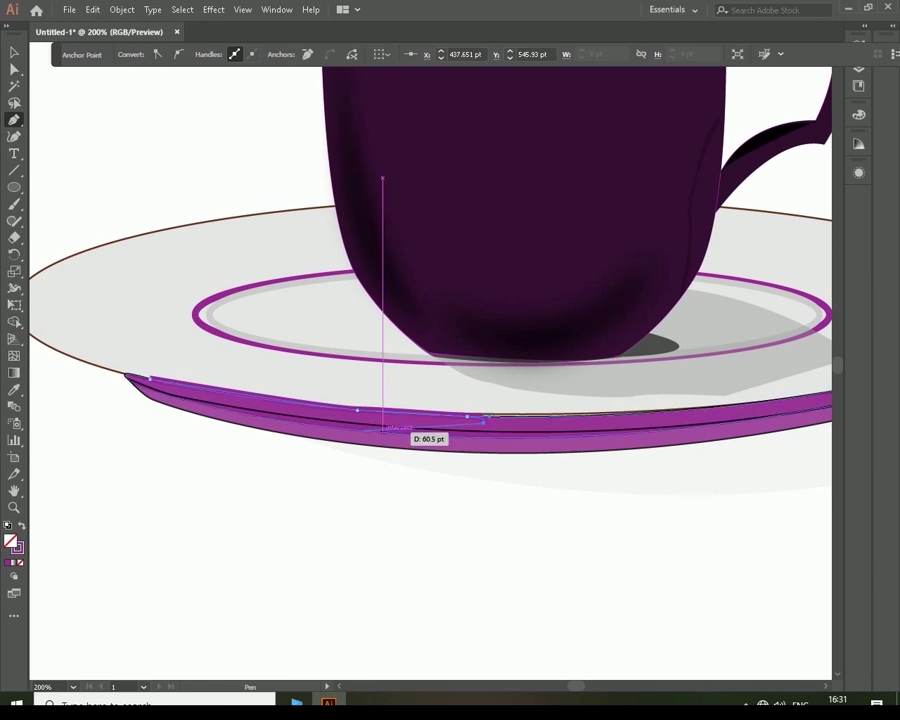
left_click_drag(150, 377, 76, 332)
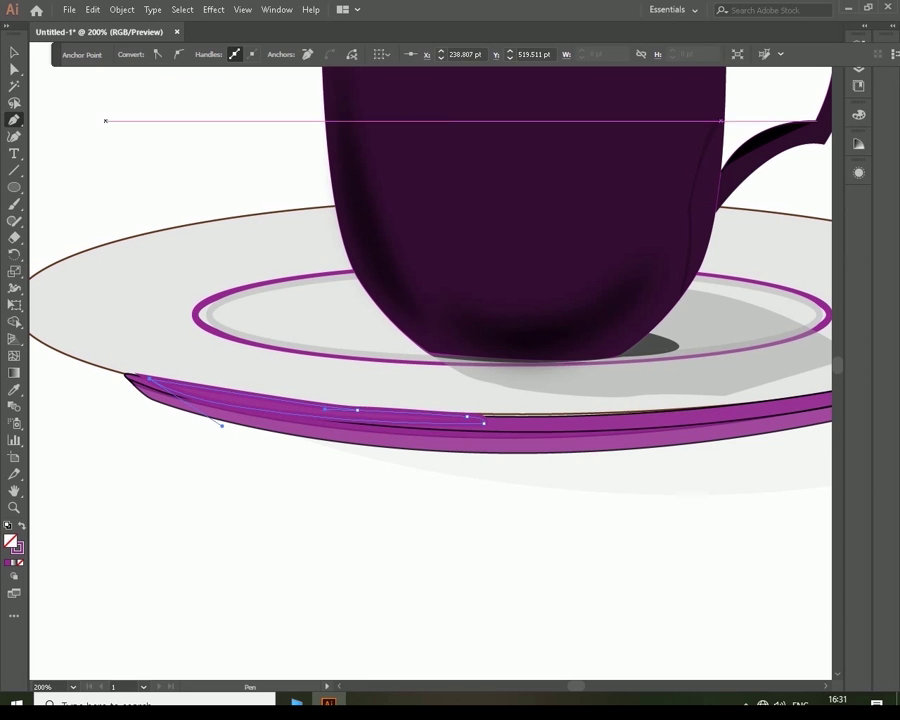
key("v")
Step: Fill the left shading strip black at 44% opacity
left_click(472, 421)
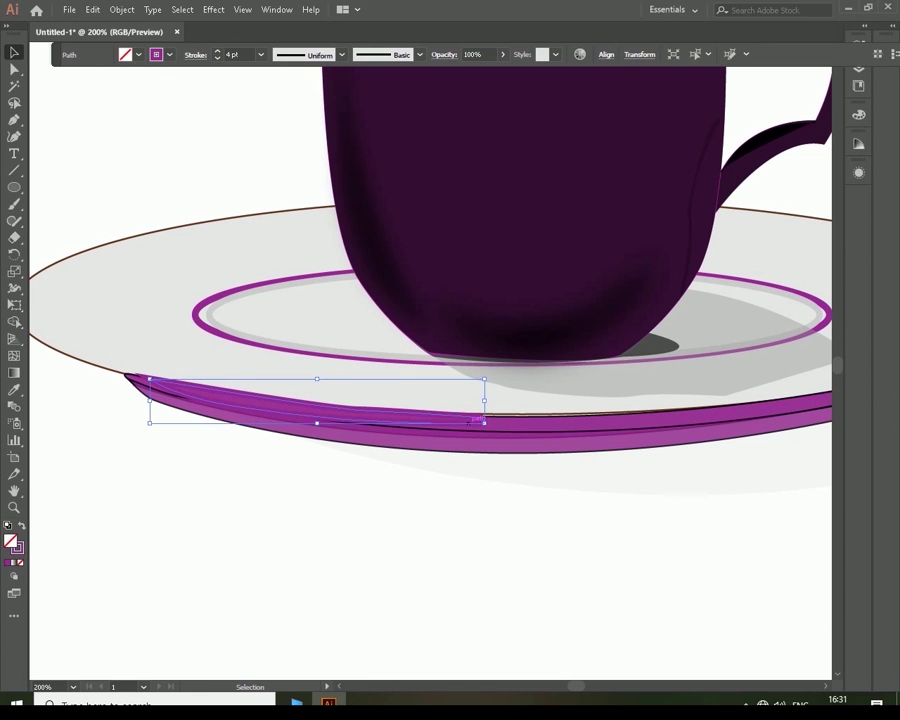
left_click(138, 54)
left_click(38, 78)
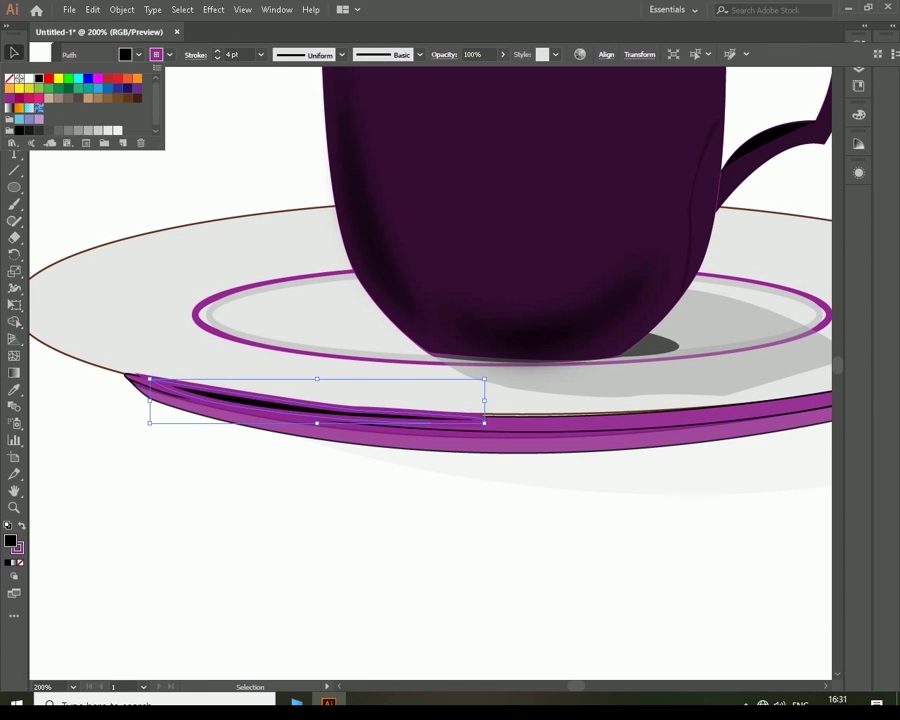
left_click(502, 54)
left_click_drag(481, 71, 471, 71)
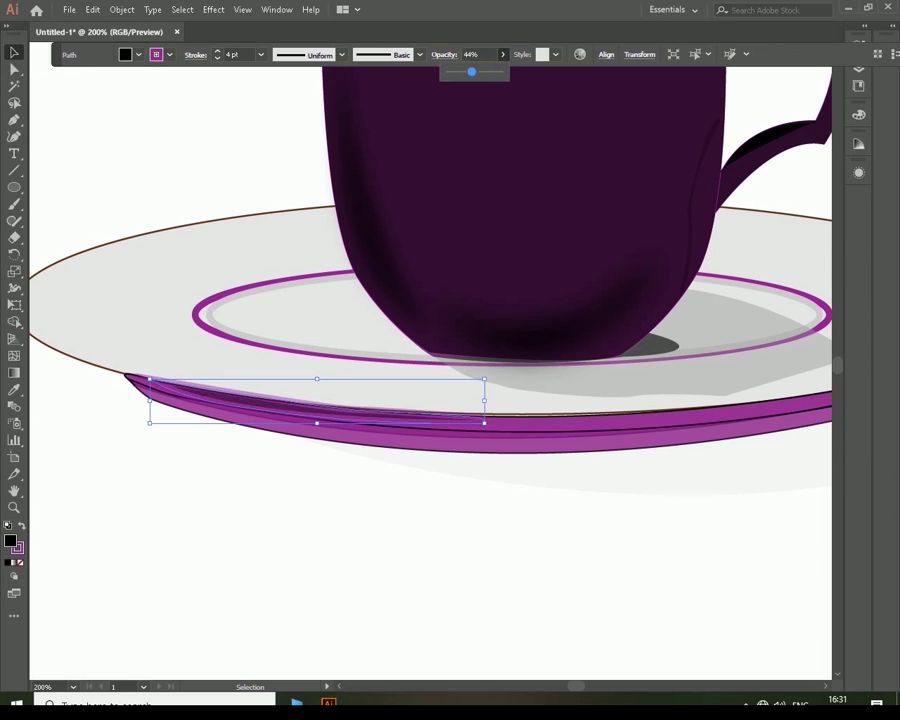
key("ctrl+shift+a")
Step: Pen-draw a second shading strip along the right part of the saucer base
left_click_drag(642, 410, 352, 410)
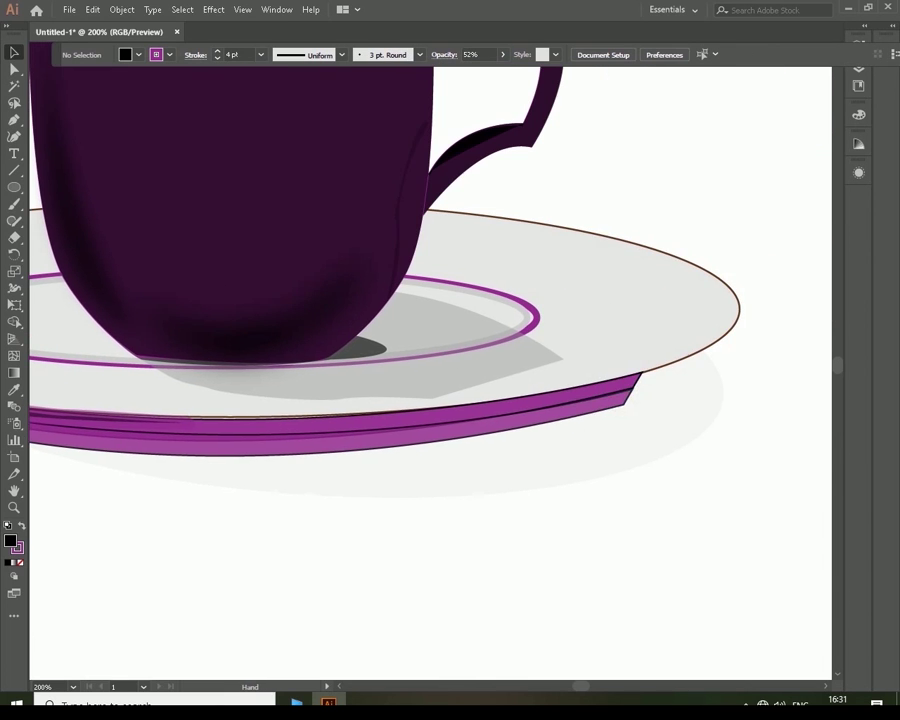
key("p")
left_click(352, 410)
left_click(640, 372)
left_click(352, 426)
left_click(350, 412)
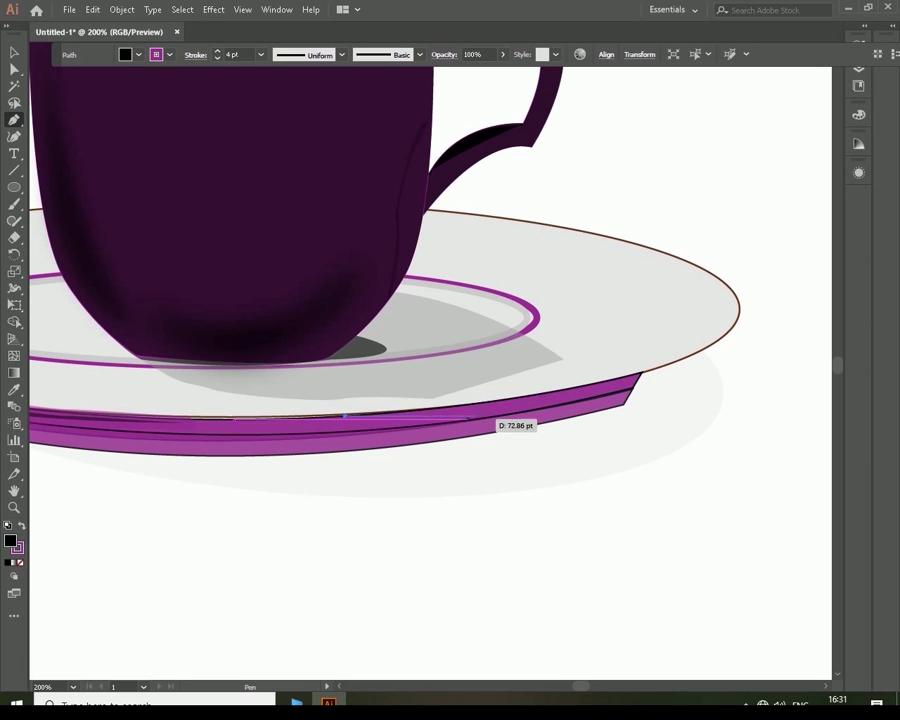
left_click(640, 373)
left_click(640, 375)
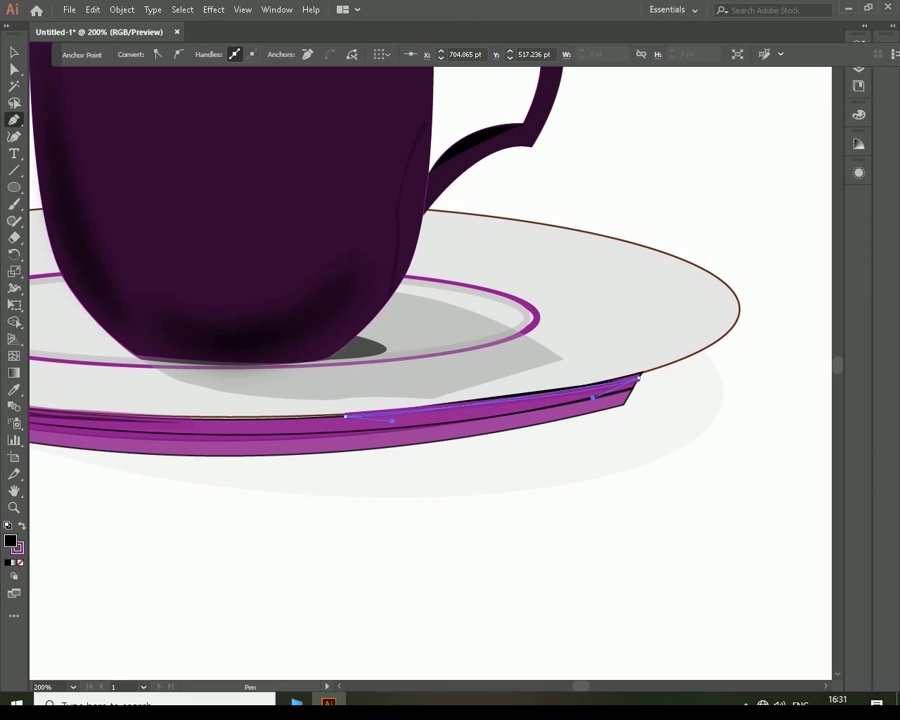
left_click_drag(346, 416, 428, 438)
key("v")
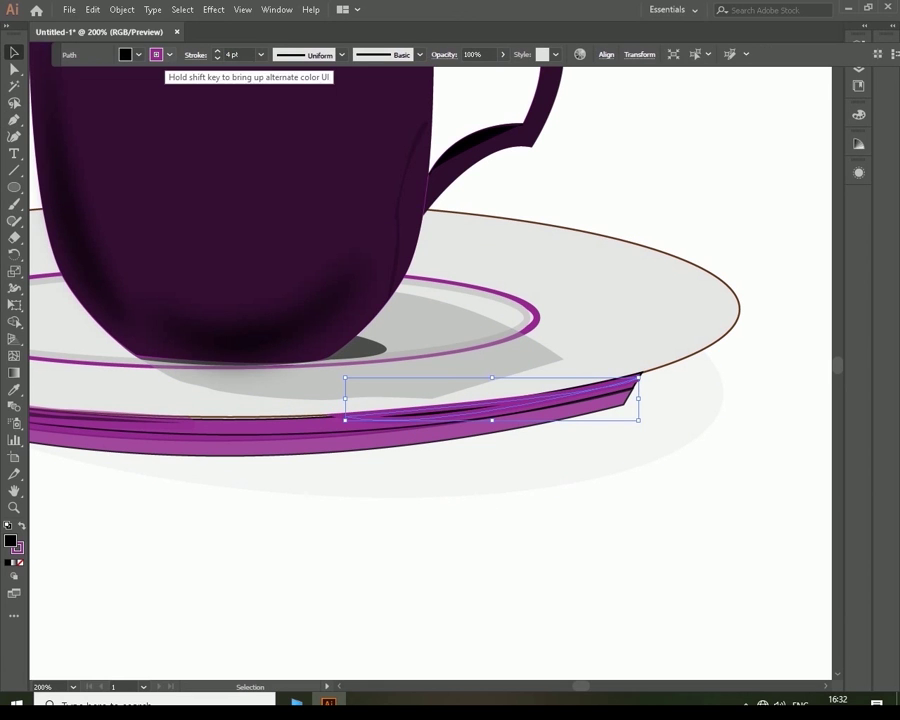
Step: Remove the right strip's stroke and set its opacity to 67%
left_click(156, 54)
left_click(20, 77)
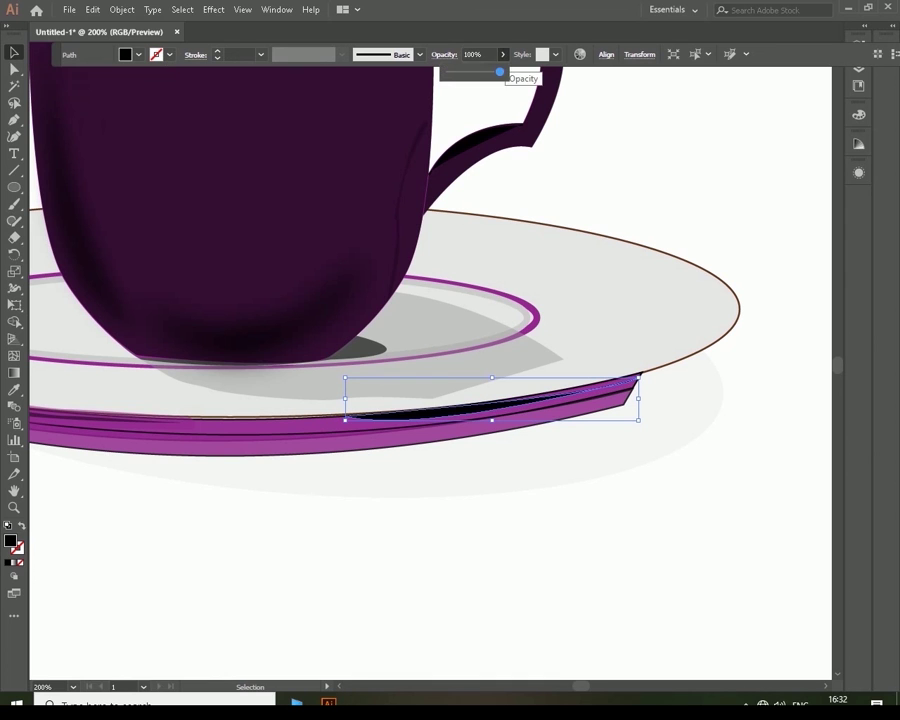
left_click(502, 54)
left_click_drag(520, 70, 482, 70)
key("ctrl+shift+a")
key("ctrl+0")
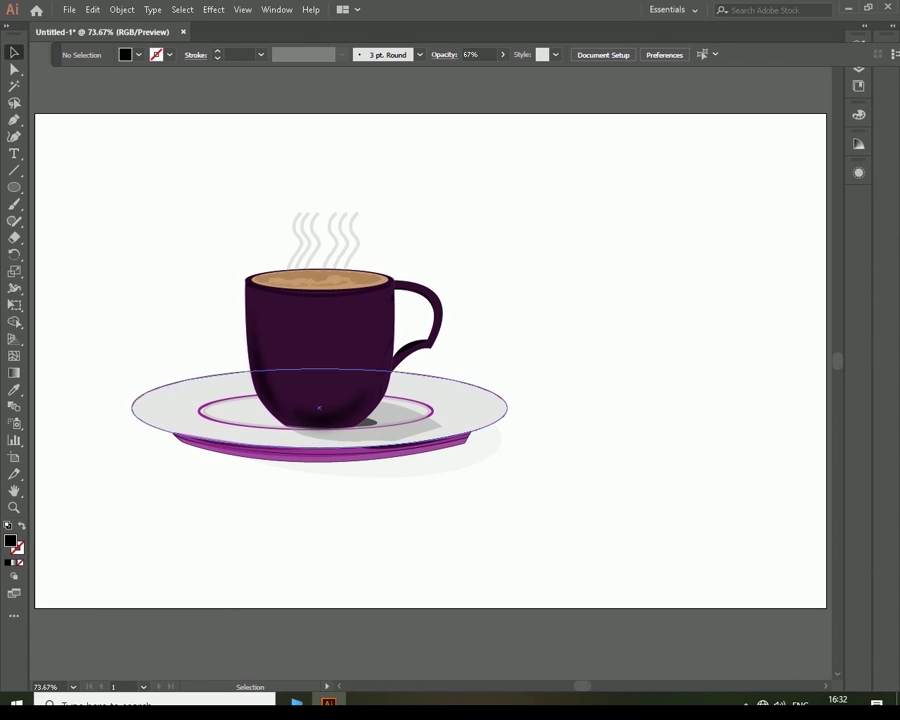
Step: Draw a black shadow shape inside the left of the inner ring at 21% opacity
key("p")
left_click(219, 413)
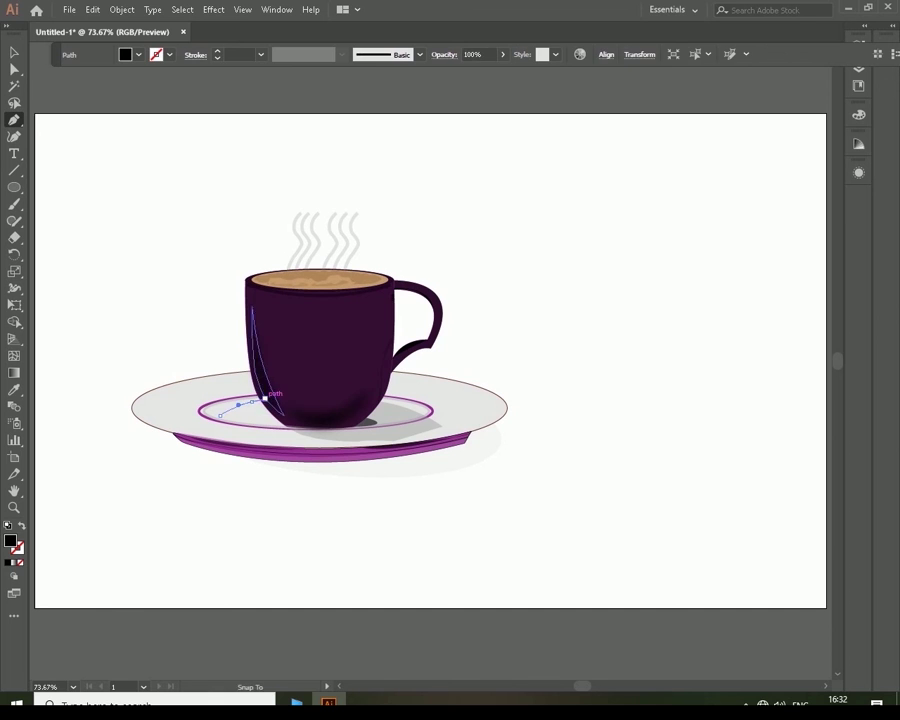
left_click(252, 399)
mouse_move(204, 409)
left_mouse_down()
mouse_move(248, 417)
mouse_move(250, 400)
left_mouse_up()
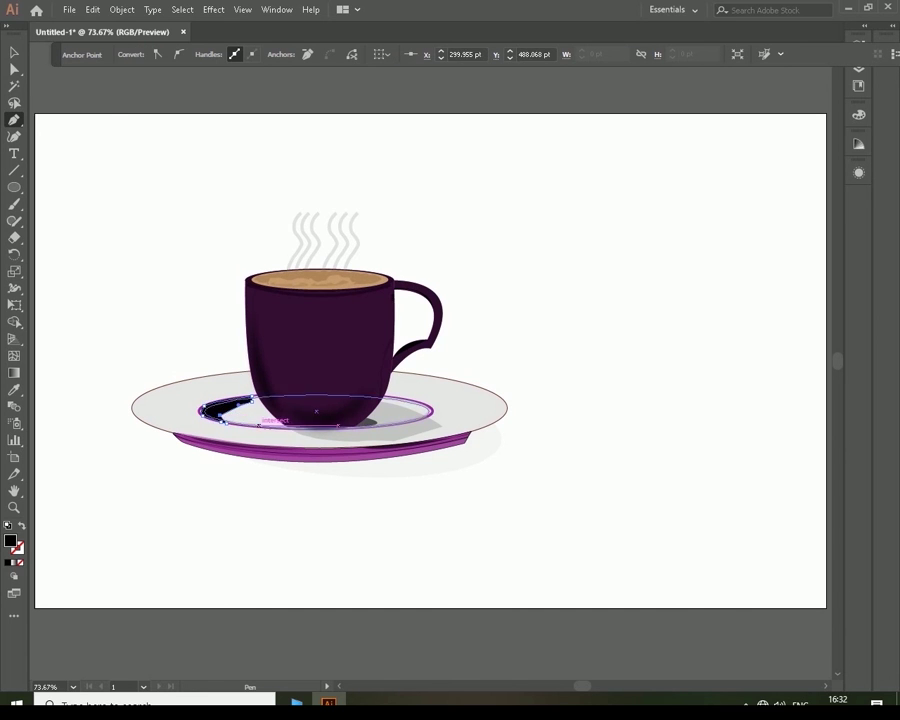
key("v")
left_click(225, 408)
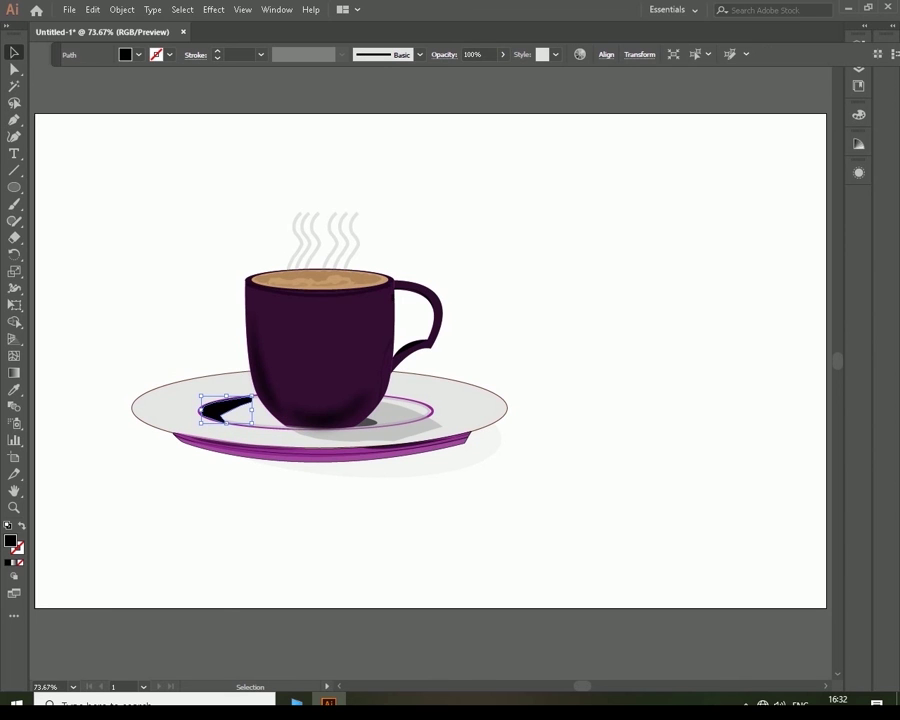
left_click(502, 54)
left_click_drag(486, 72, 459, 72)
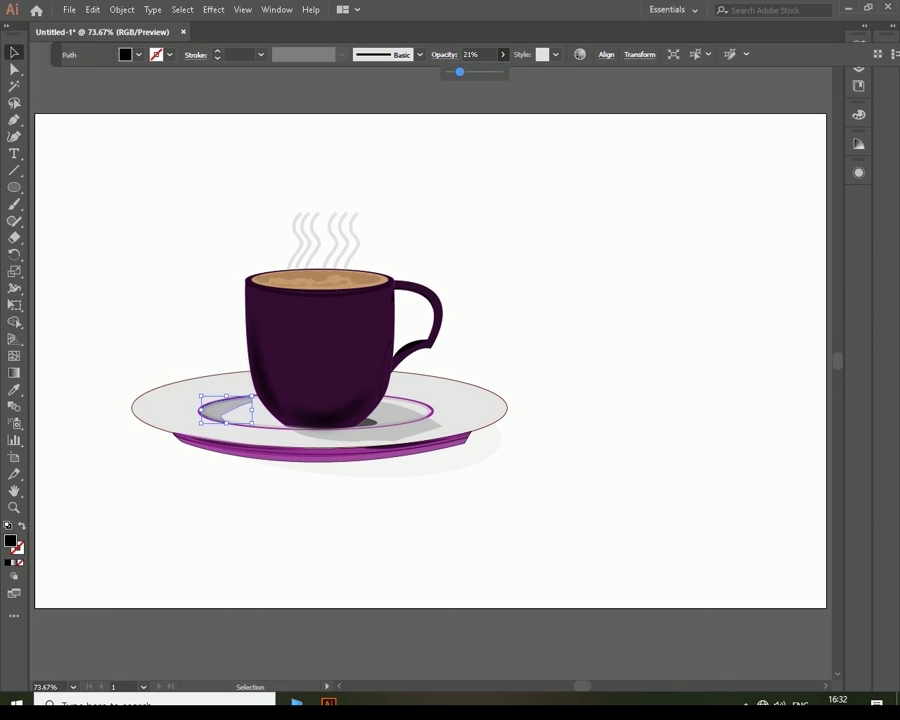
key("ctrl+shift+a")
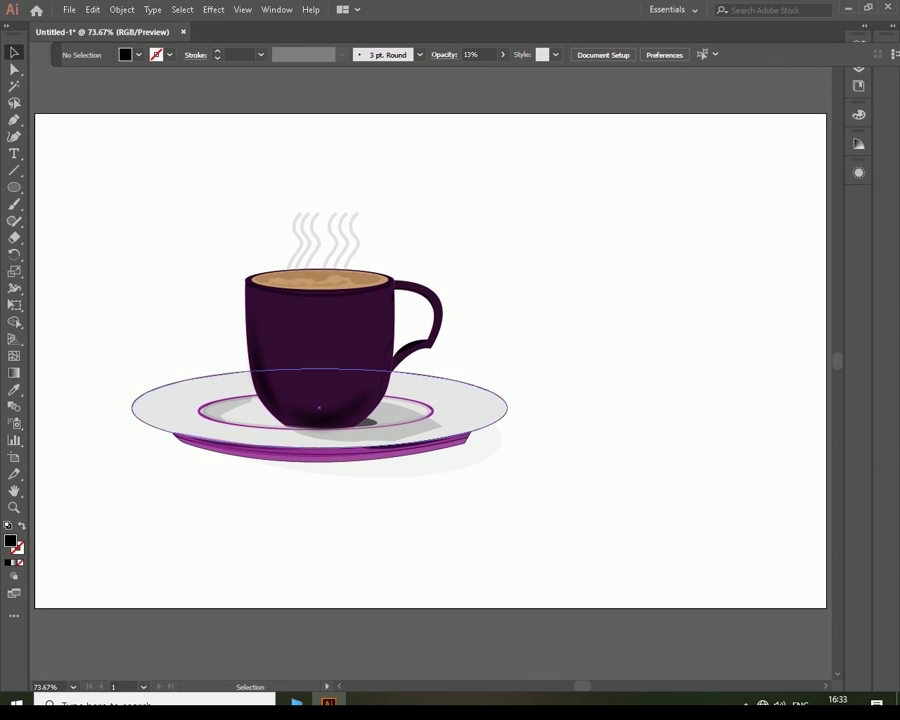
Step: Draw a shadow shape along the saucer's left rim at 13% opacity
key("p")
left_click(146, 412)
left_click_drag(237, 375, 275, 371)
left_click_drag(146, 412, 85, 387)
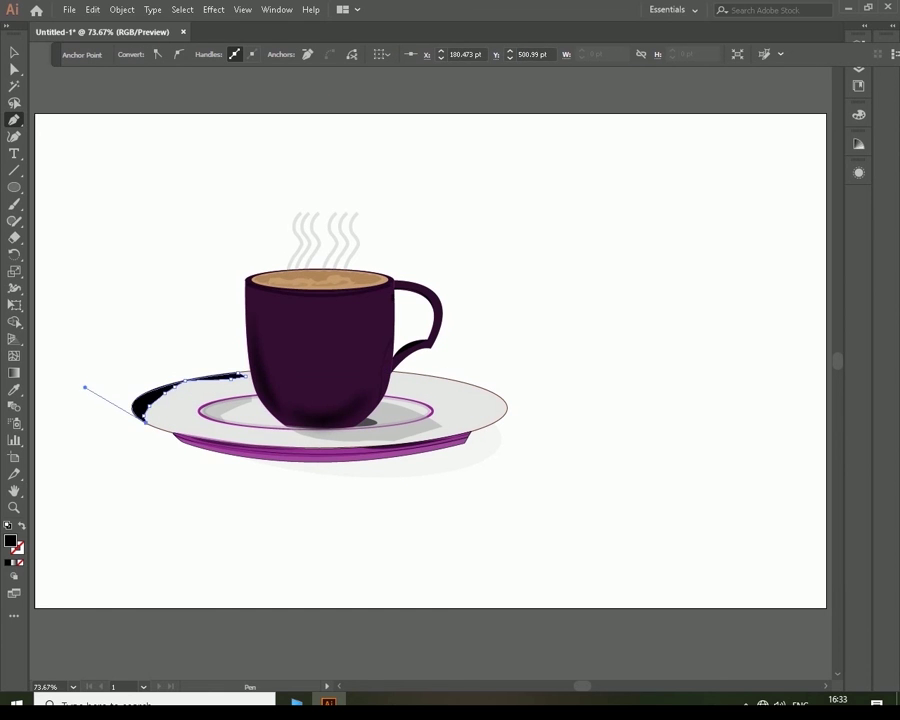
key("v")
left_click(140, 402)
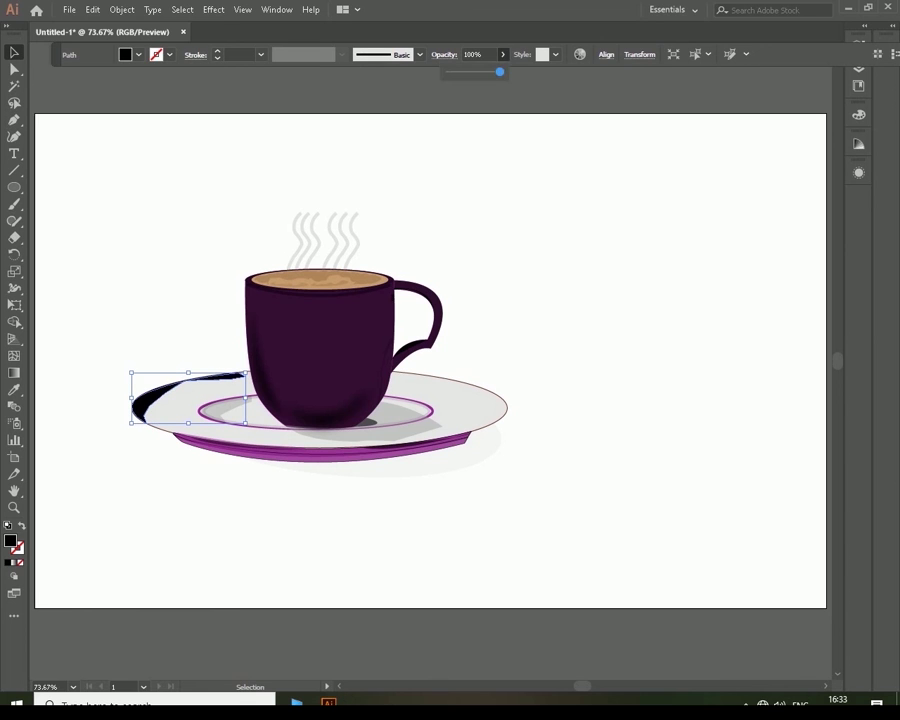
key("Return")
key("ctrl+shift+a")
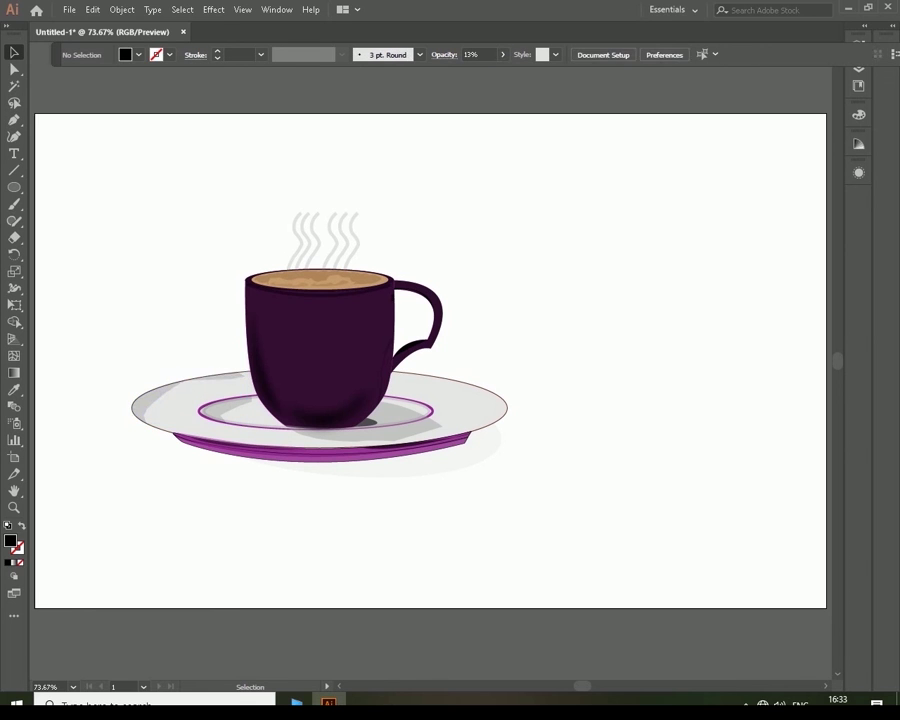
Step: Shrink the steam wisps slightly via the bounding box and settle them just above the coffee
left_click(347, 244)
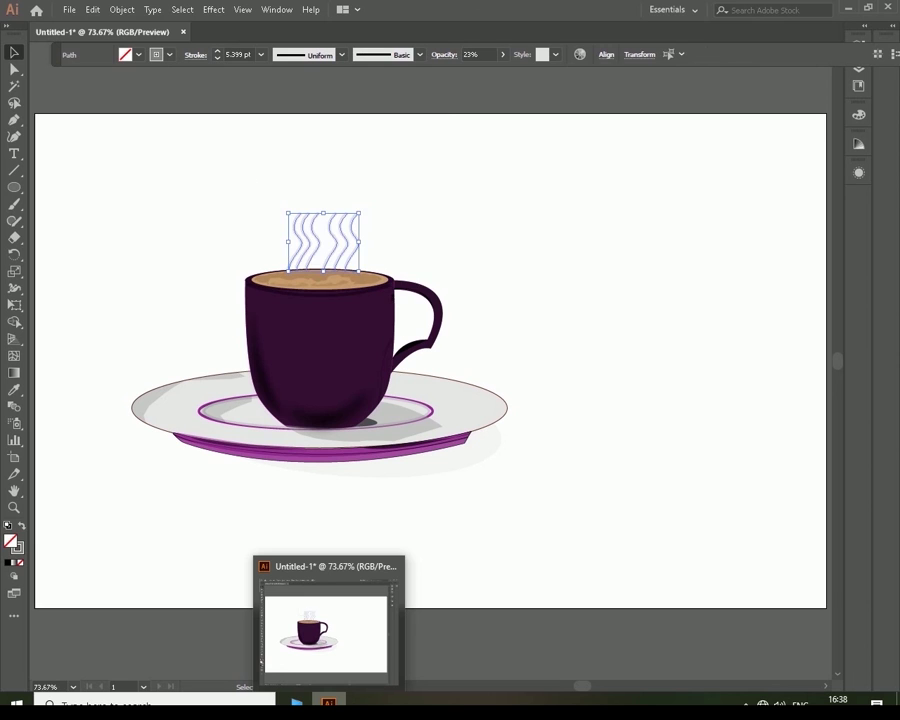
left_click_drag(347, 244, 347, 204)
left_click_drag(287, 171, 297, 195)
key("ctrl+shift+a")
left_click(326, 236)
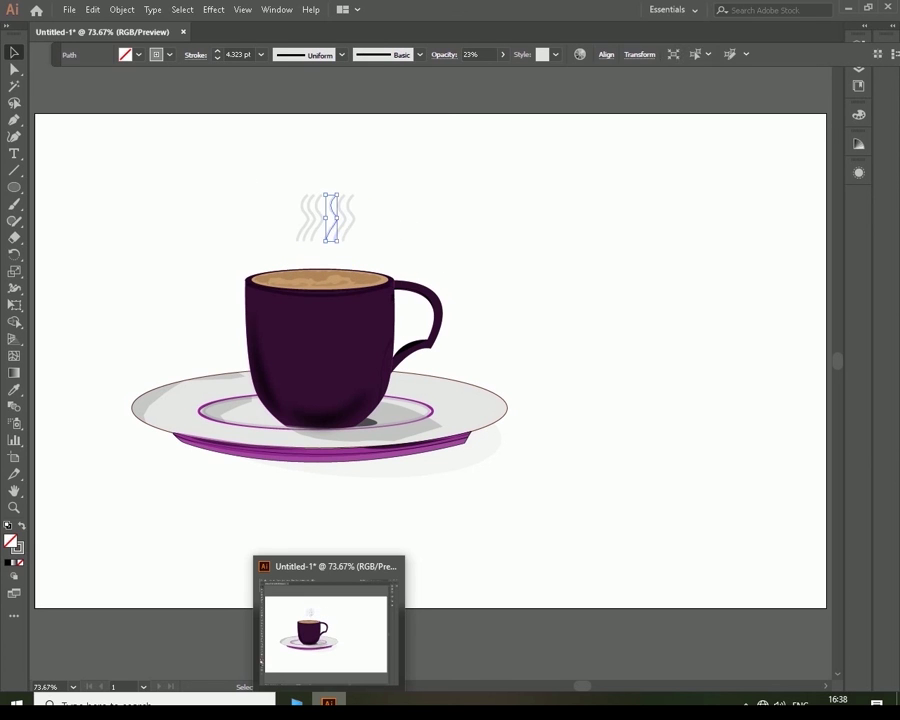
left_click_drag(326, 236, 321, 256)
key("ctrl+shift+a")
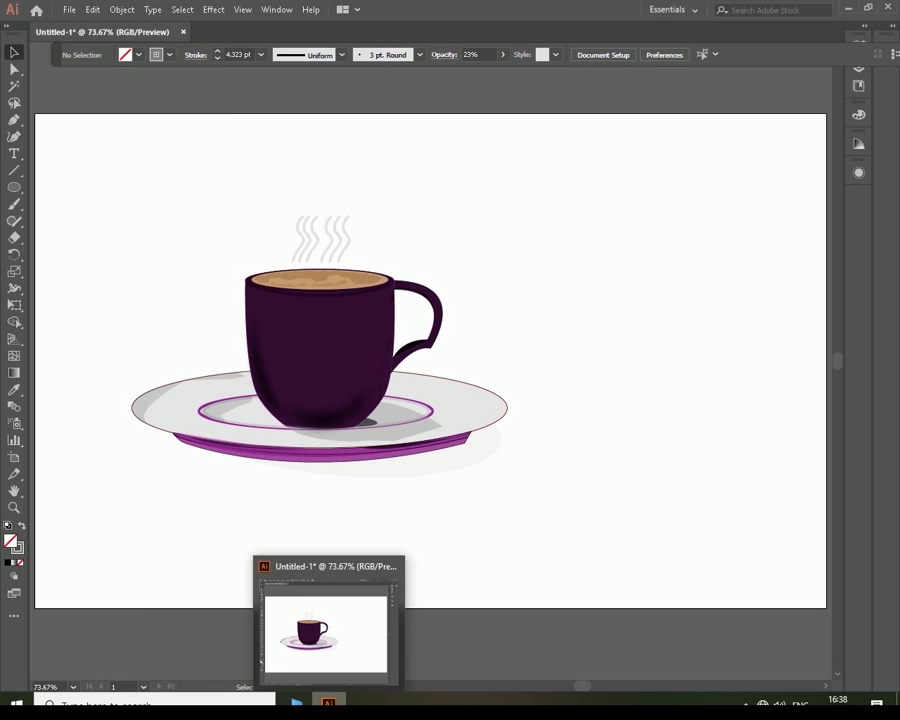